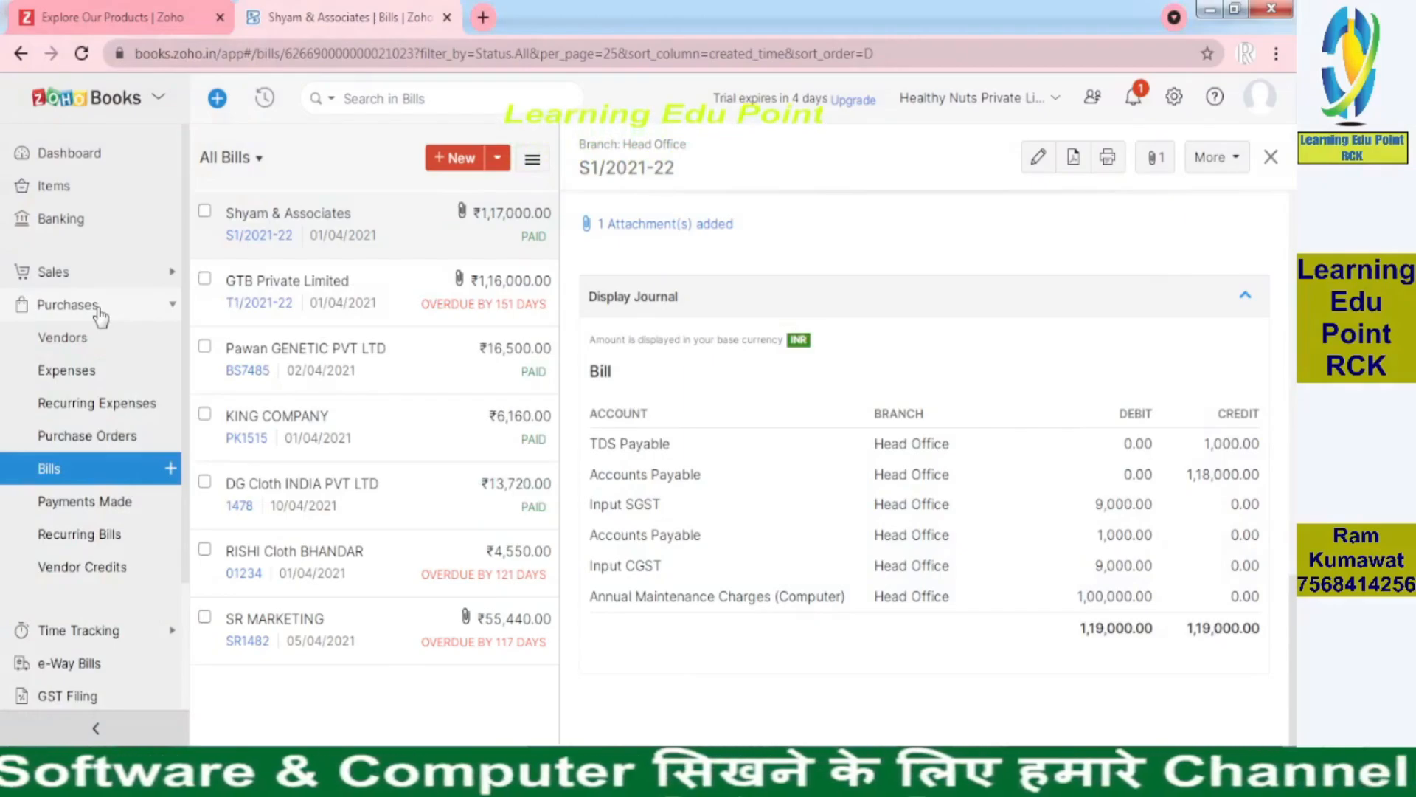
# From the Bills list, start a new bill and choose + New Vendor from Vendor Name
pyautogui.click(89, 472)
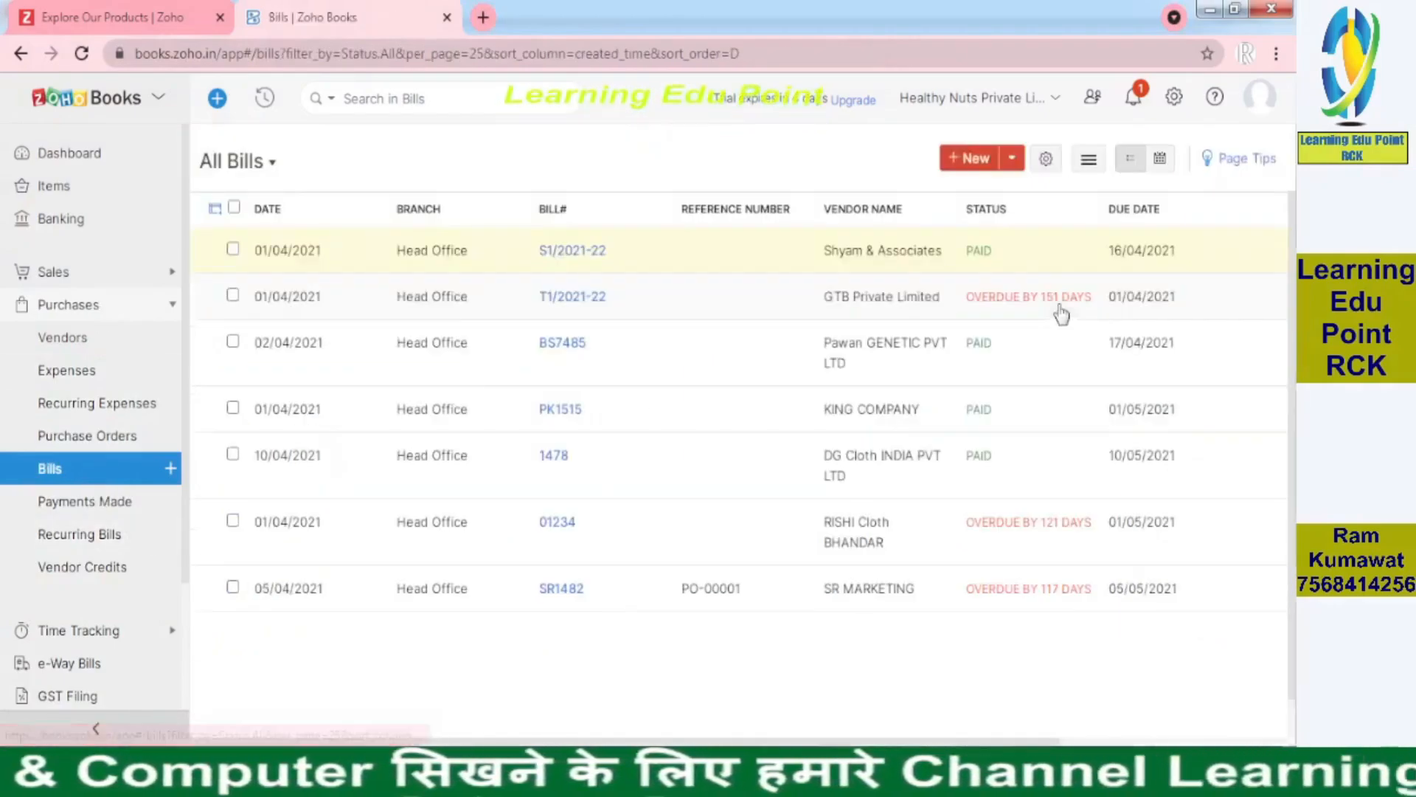
pyautogui.click(973, 161)
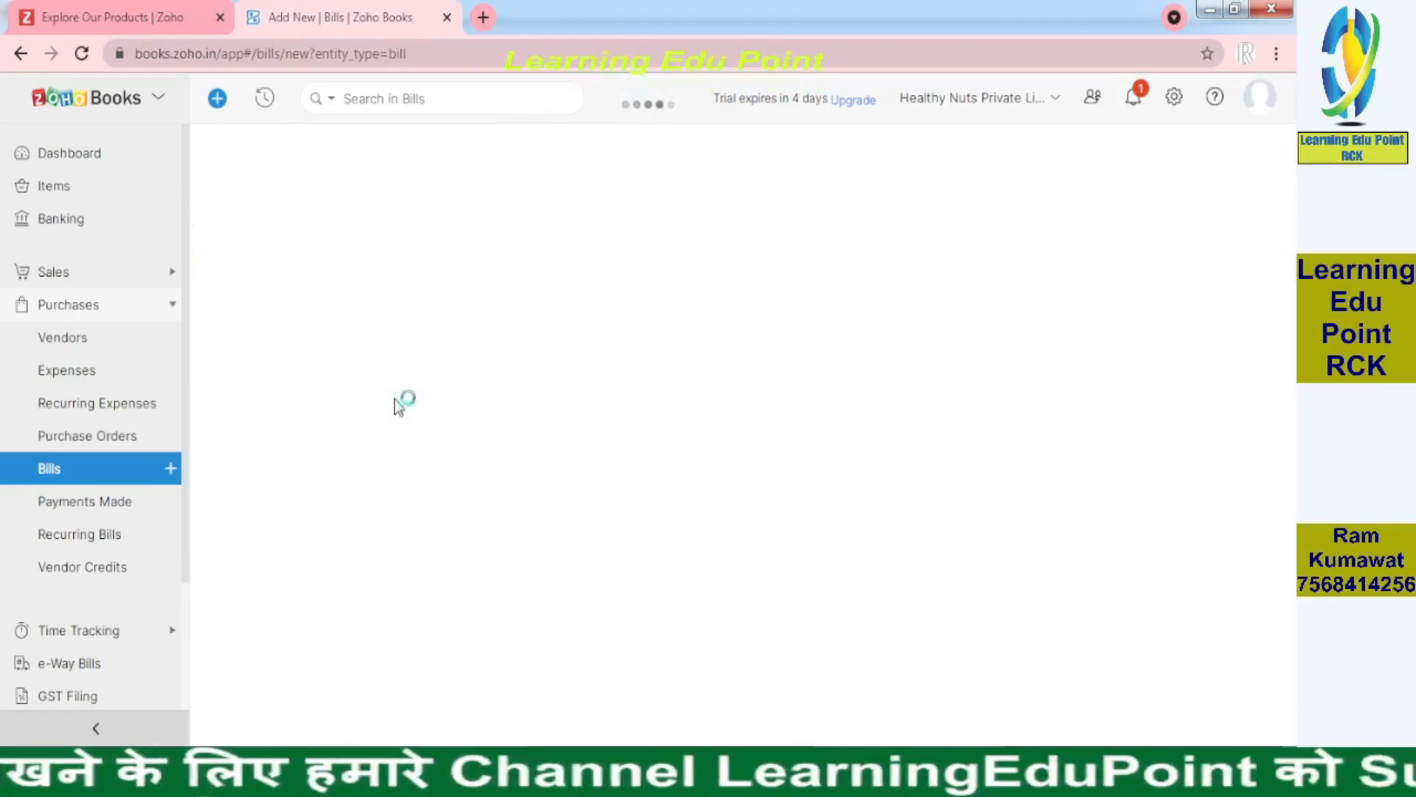
pyautogui.click(585, 242)
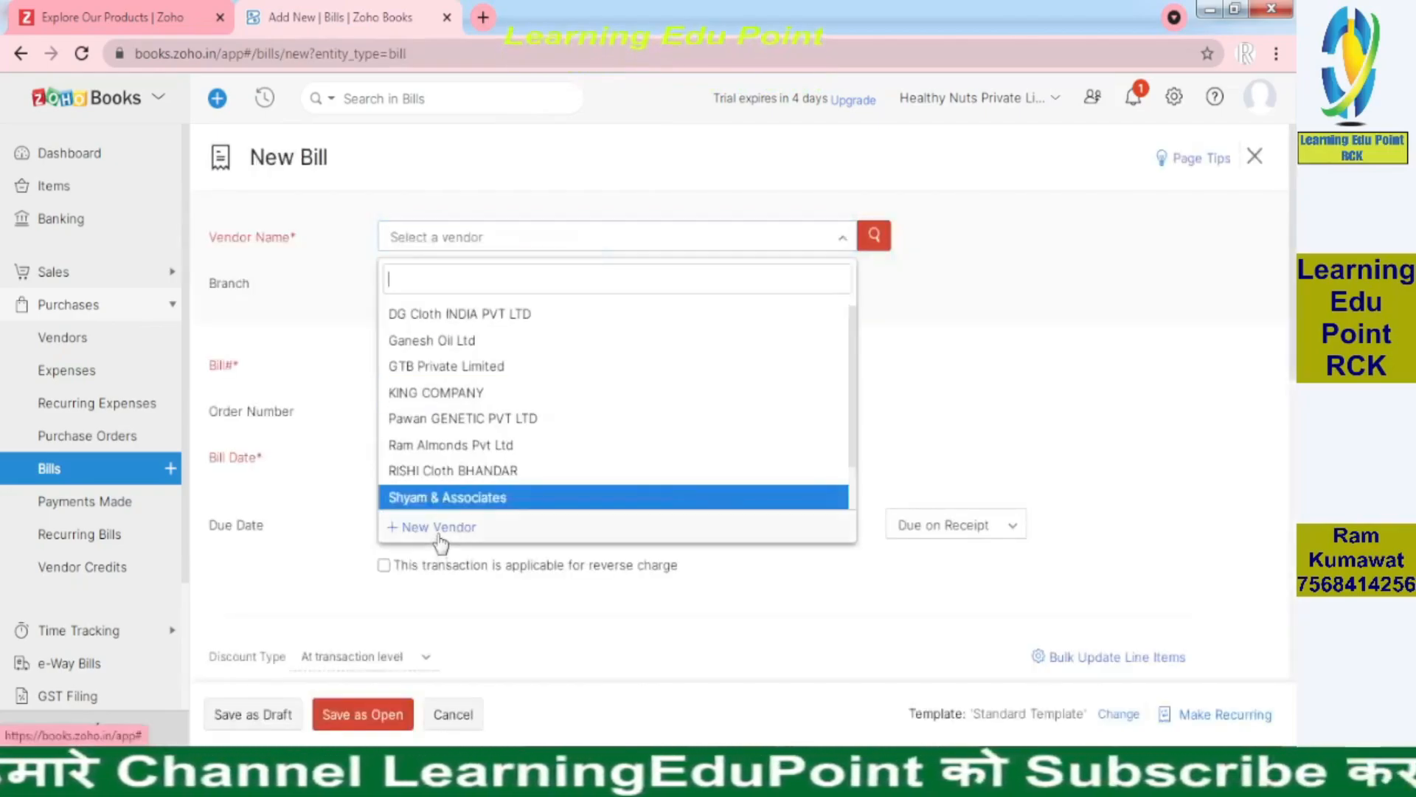
pyautogui.click(439, 528)
# Copy the vendor name CARCK & Associates from the PDF invoice heading
pyautogui.hotkey('alt', 'Tab')
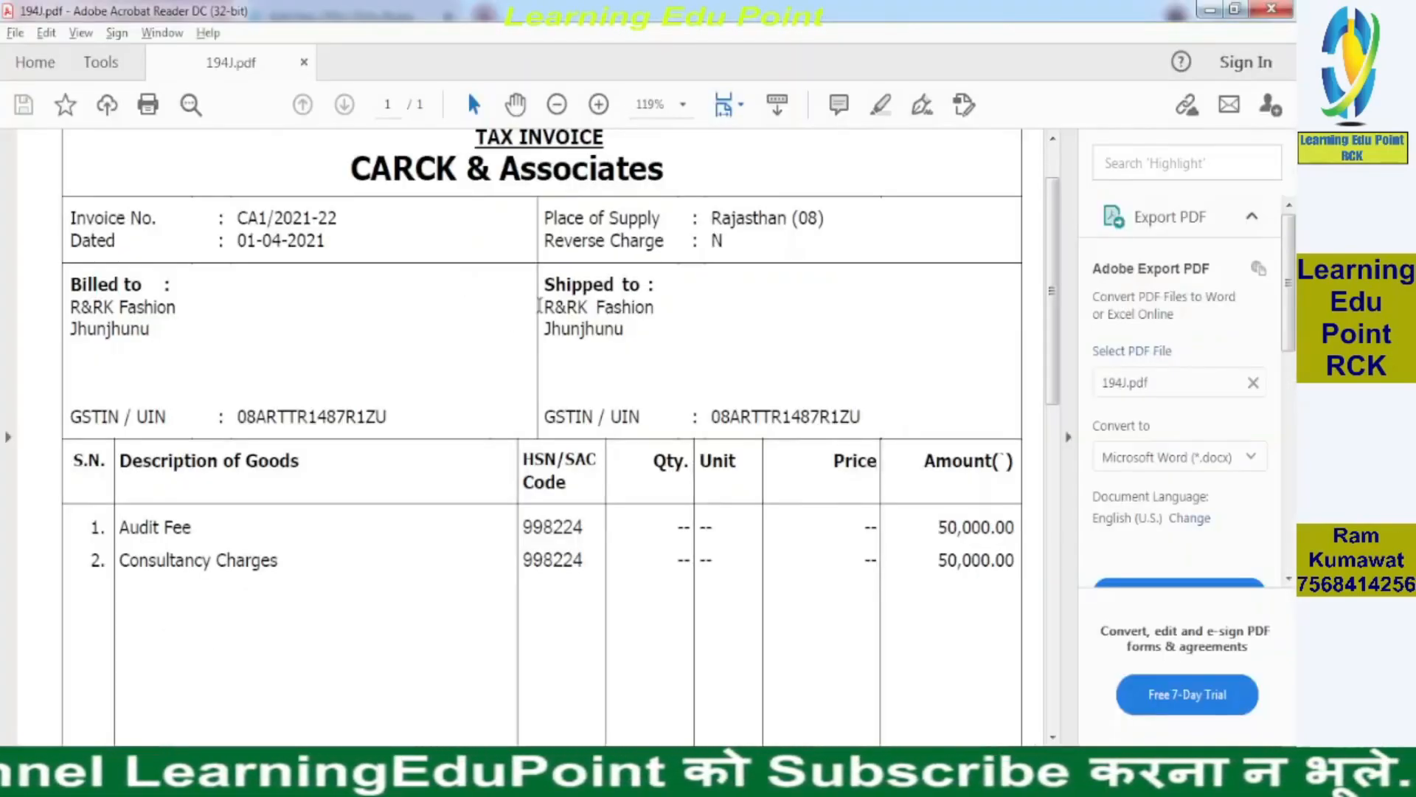
pyautogui.moveTo(667, 172); pyautogui.dragTo(430, 152)
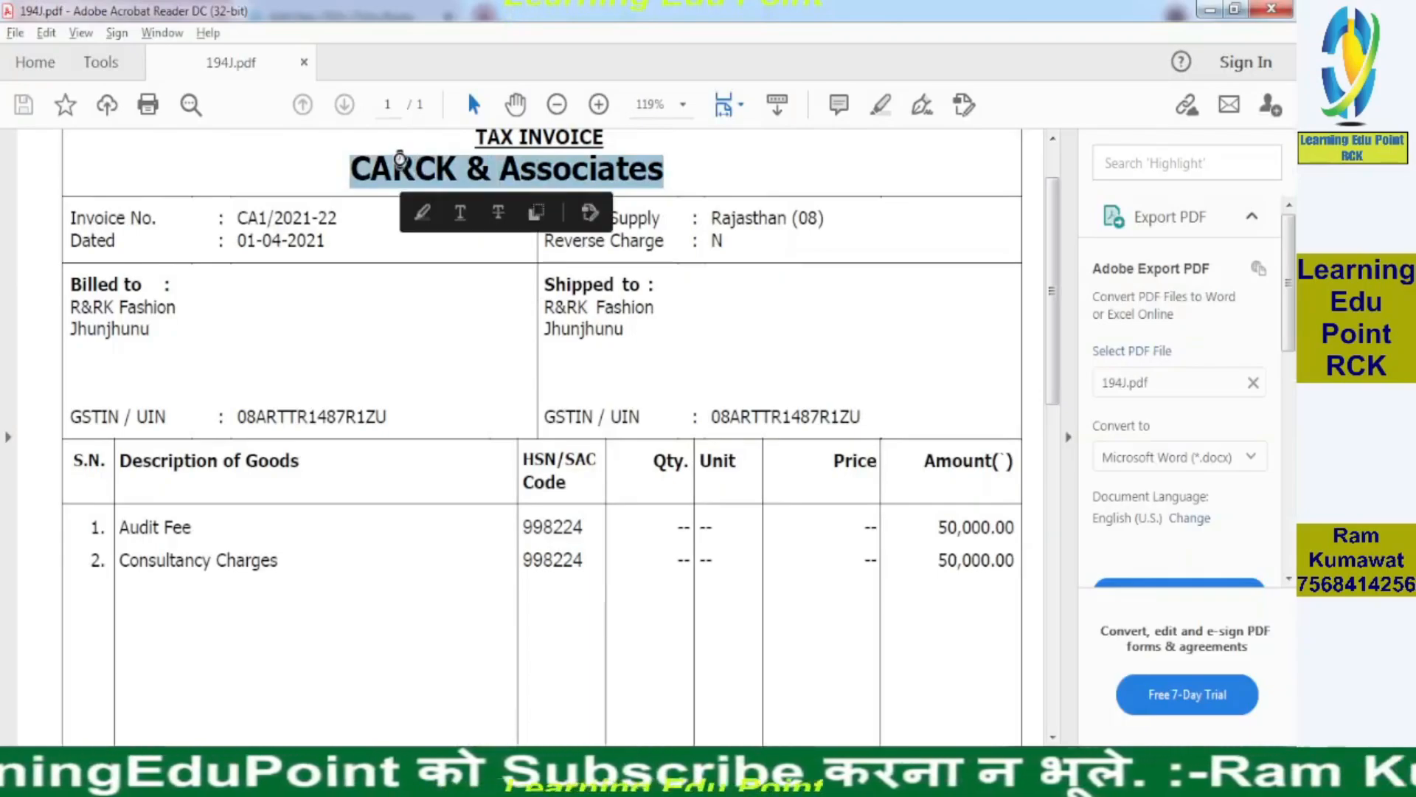
pyautogui.hotkey('alt', 'Tab')
# Paste CARCK & Associates as Company Name and select it as the Vendor Display Name
pyautogui.click(448, 258)
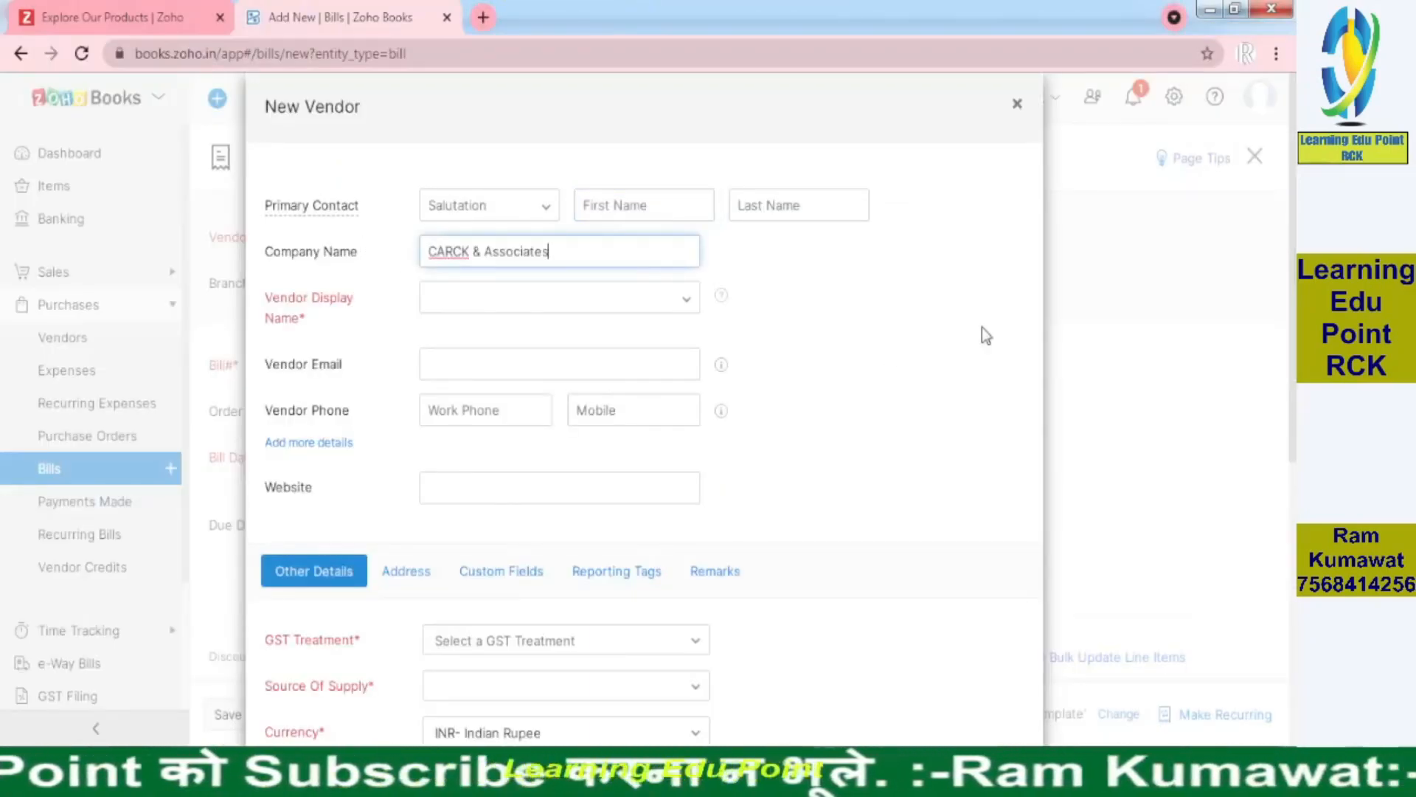
pyautogui.click(632, 297)
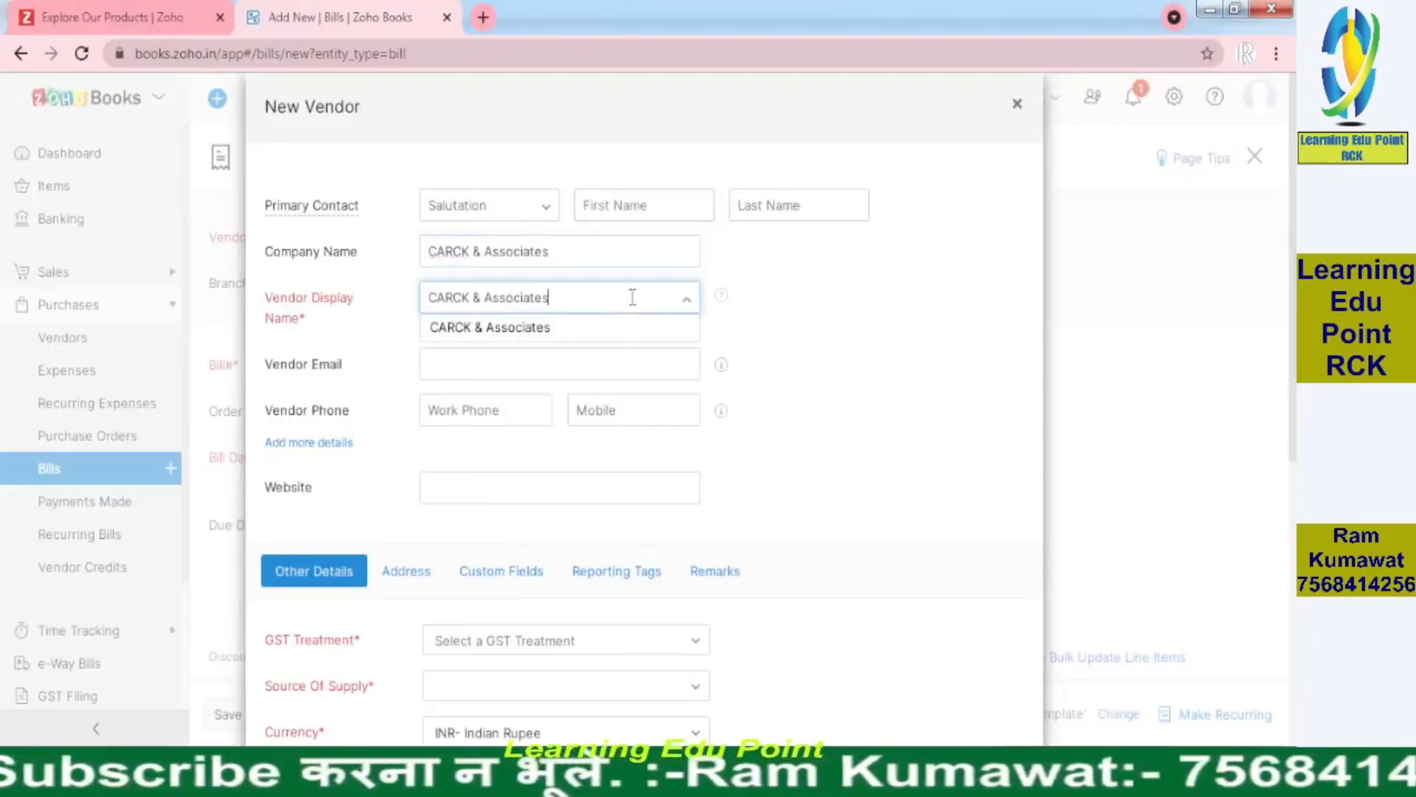
pyautogui.click(944, 307)
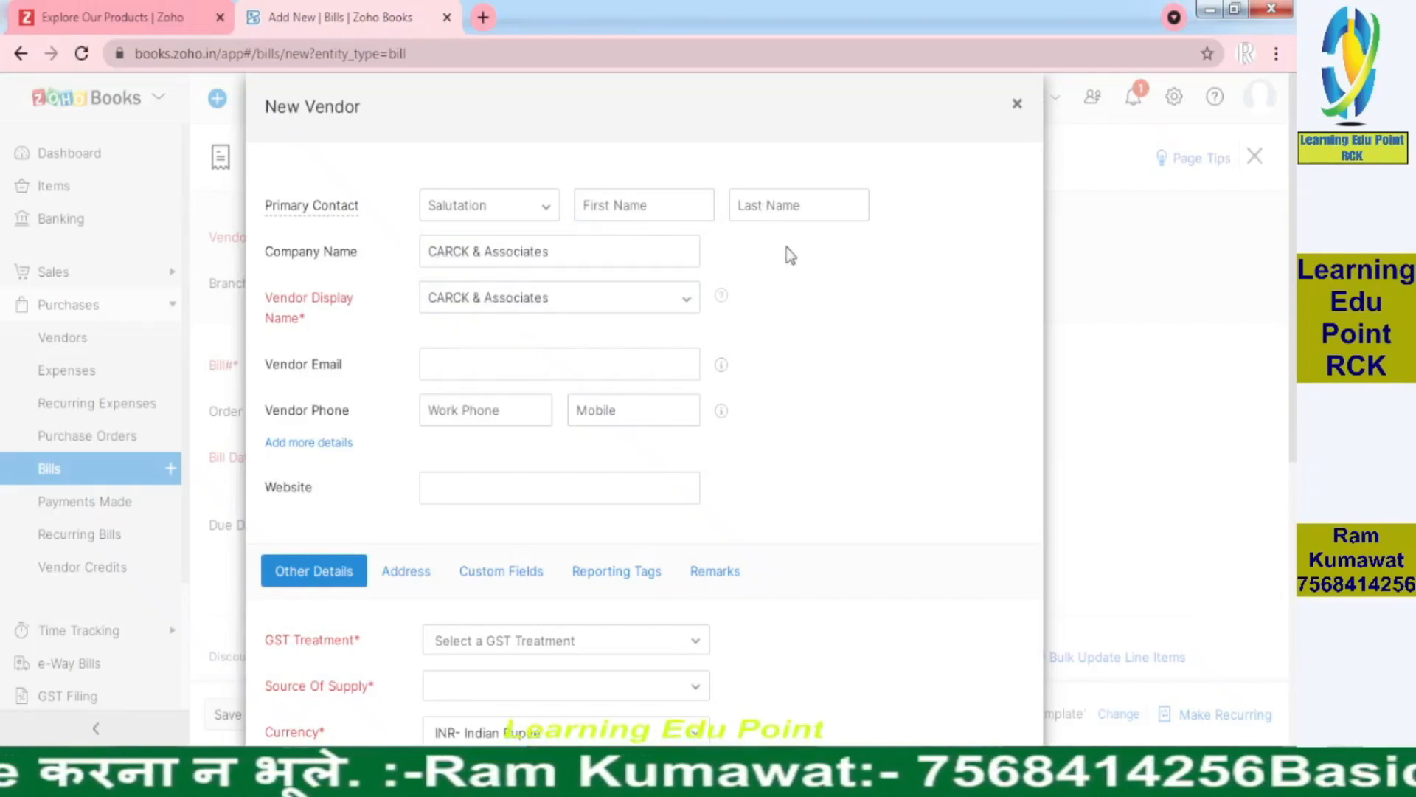
# Enter the primary contact's first and last name, keeping CARCK & Associates as display name
pyautogui.click(666, 212)
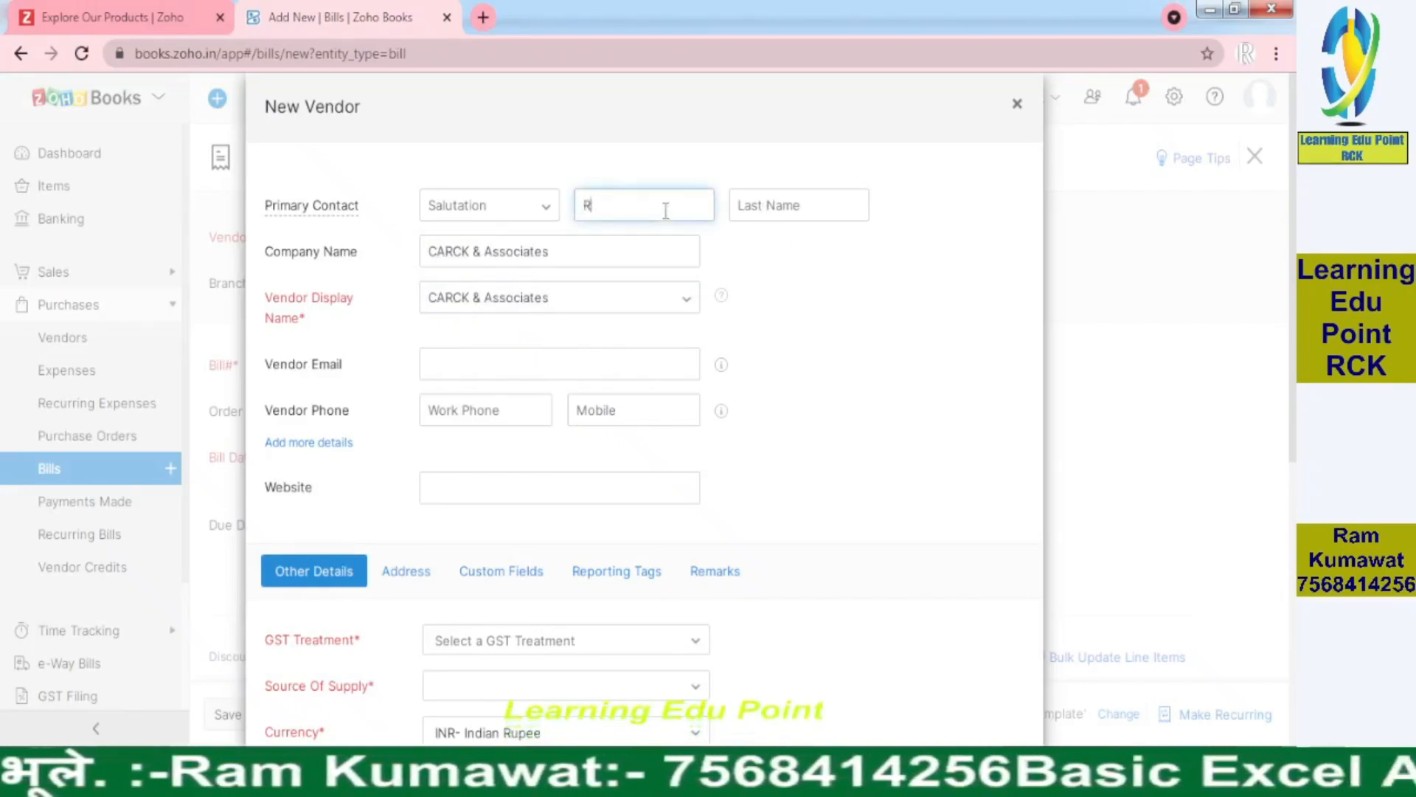
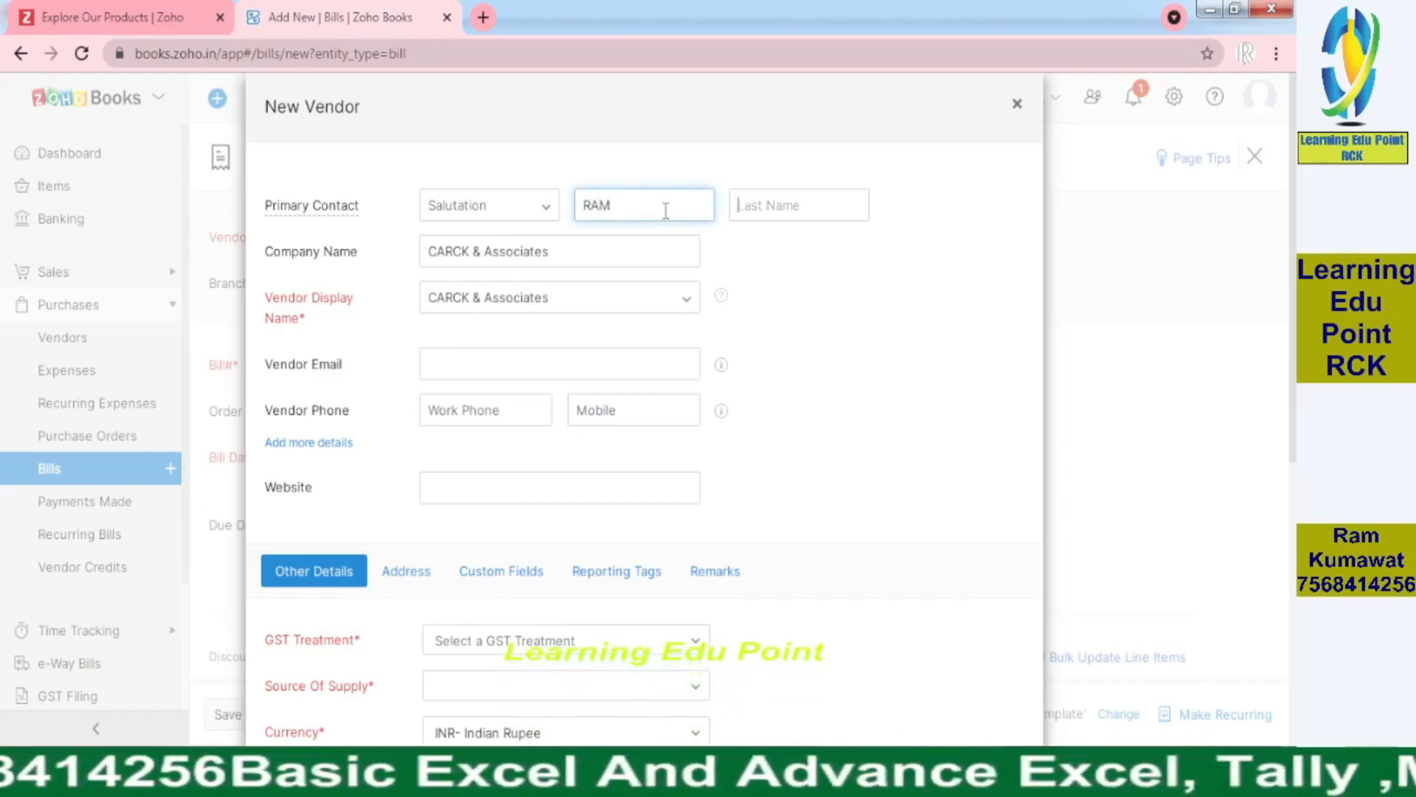
pyautogui.press('Tab')
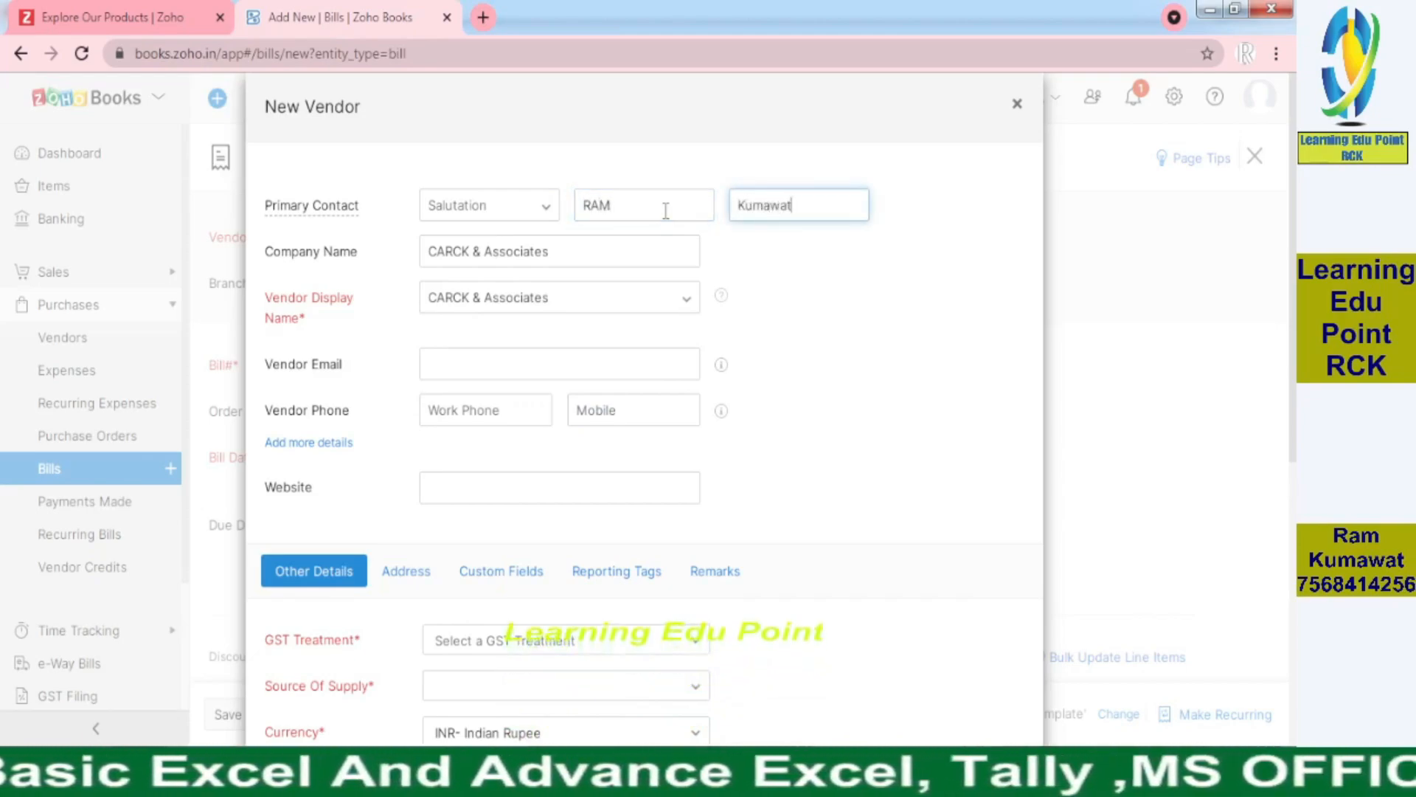
pyautogui.click(888, 292)
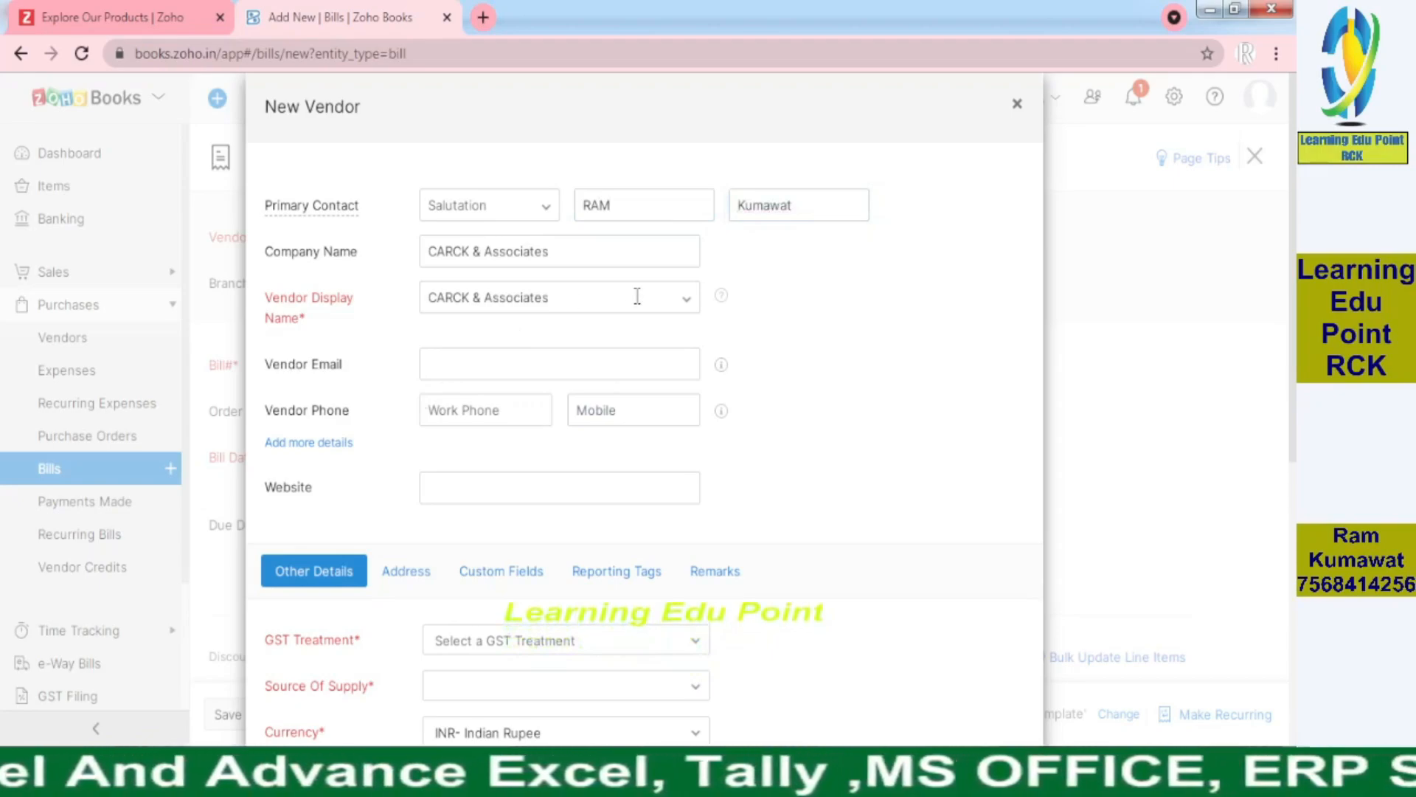
pyautogui.click(687, 302)
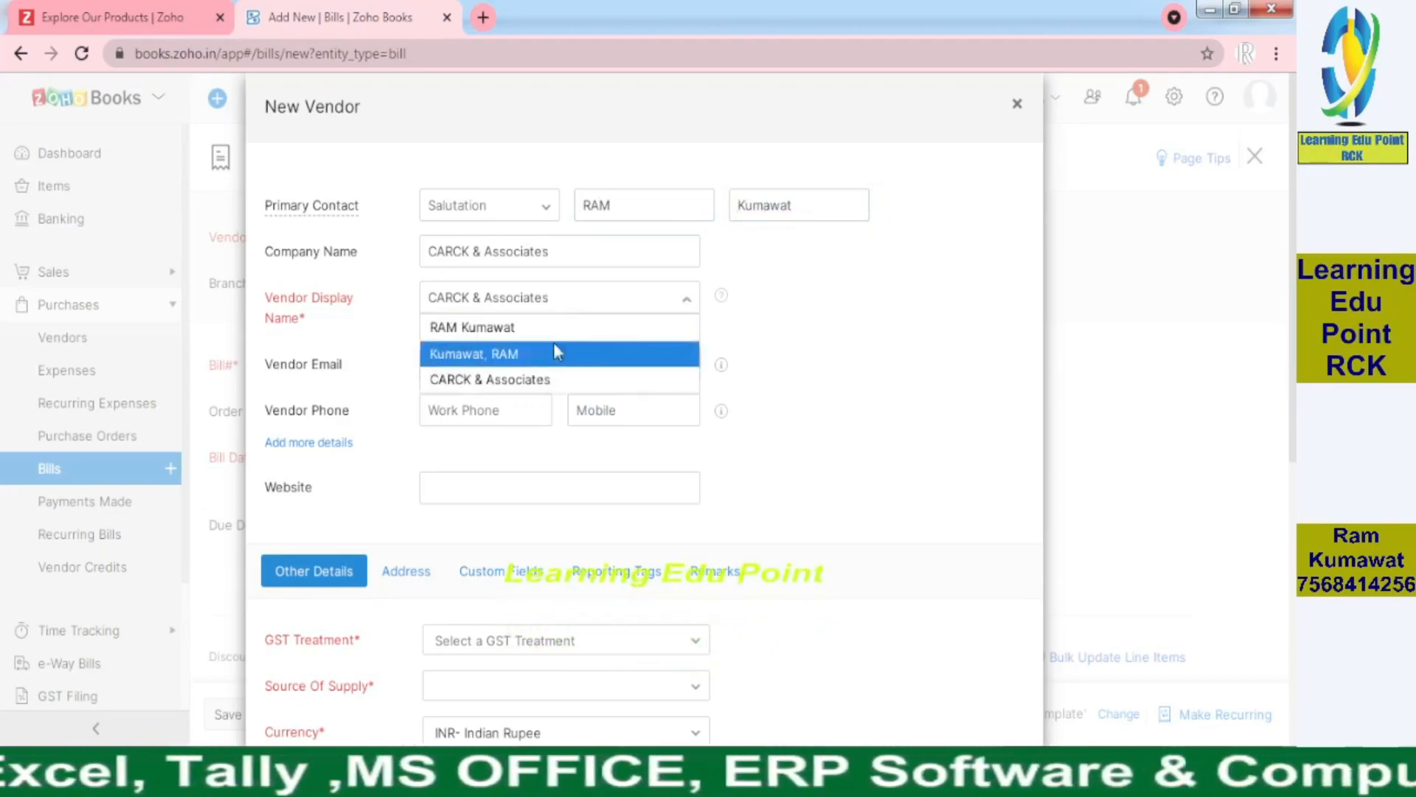
pyautogui.click(898, 333)
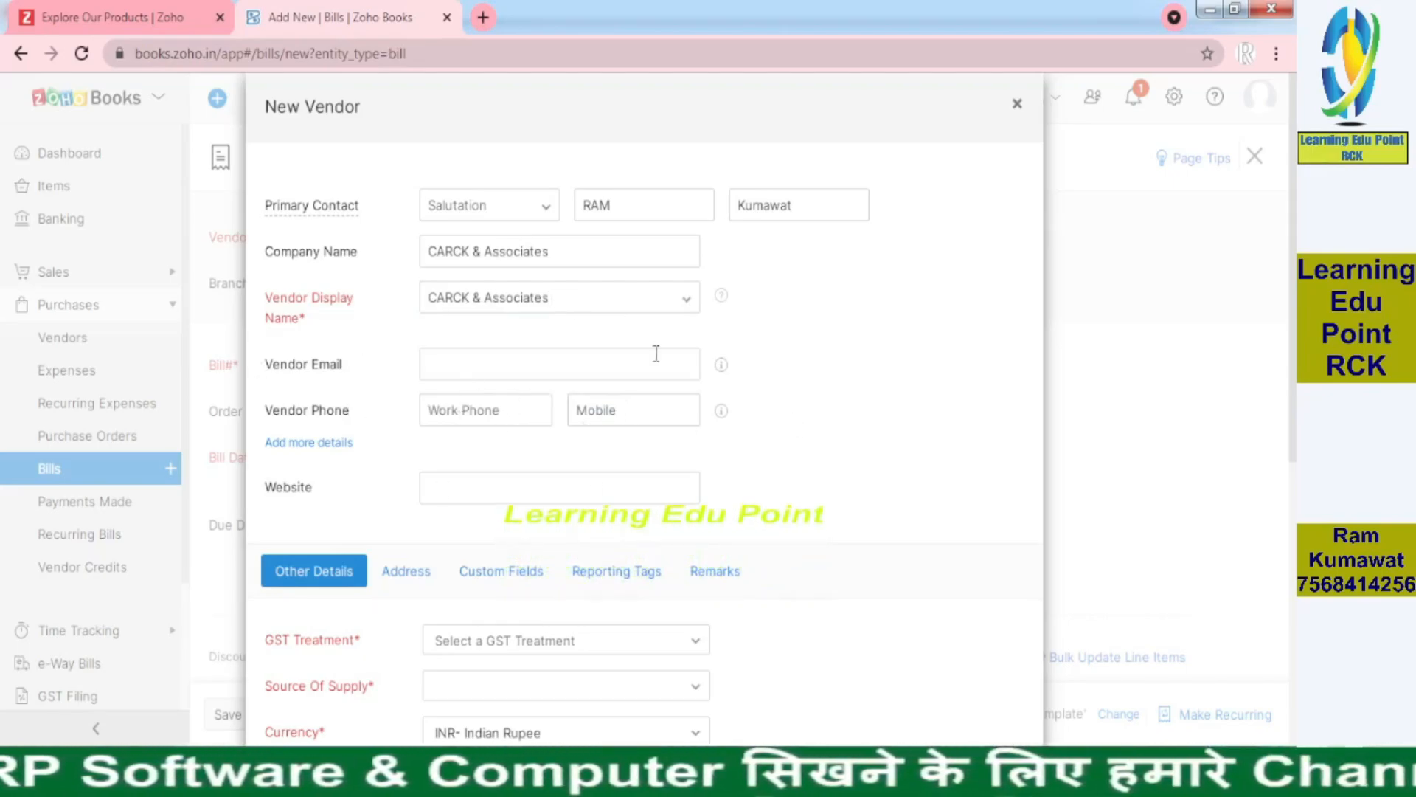
# Set the vendor's GST Treatment to Registered Business - Regular
pyautogui.scroll(-5, 627, 369)
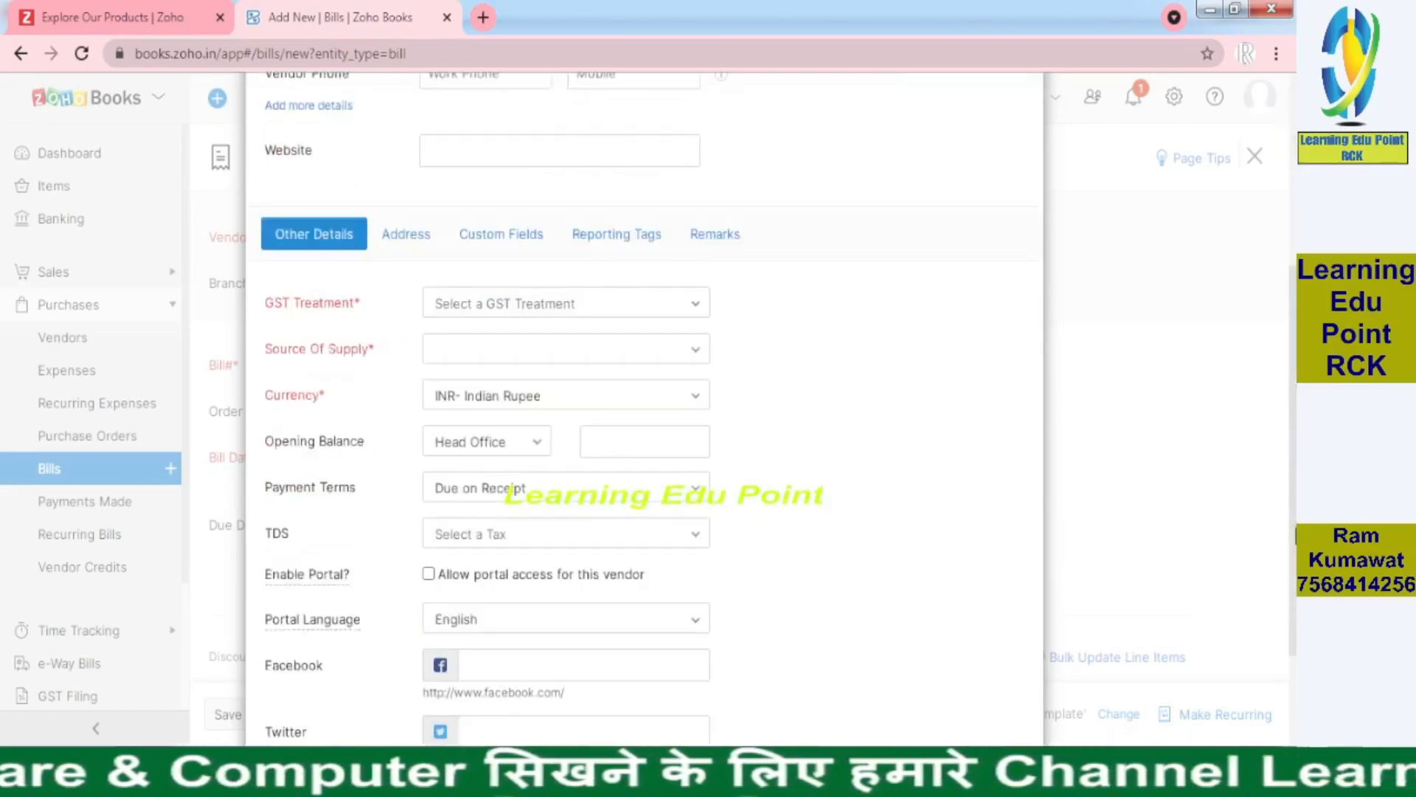
pyautogui.click(636, 313)
pyautogui.click(583, 393)
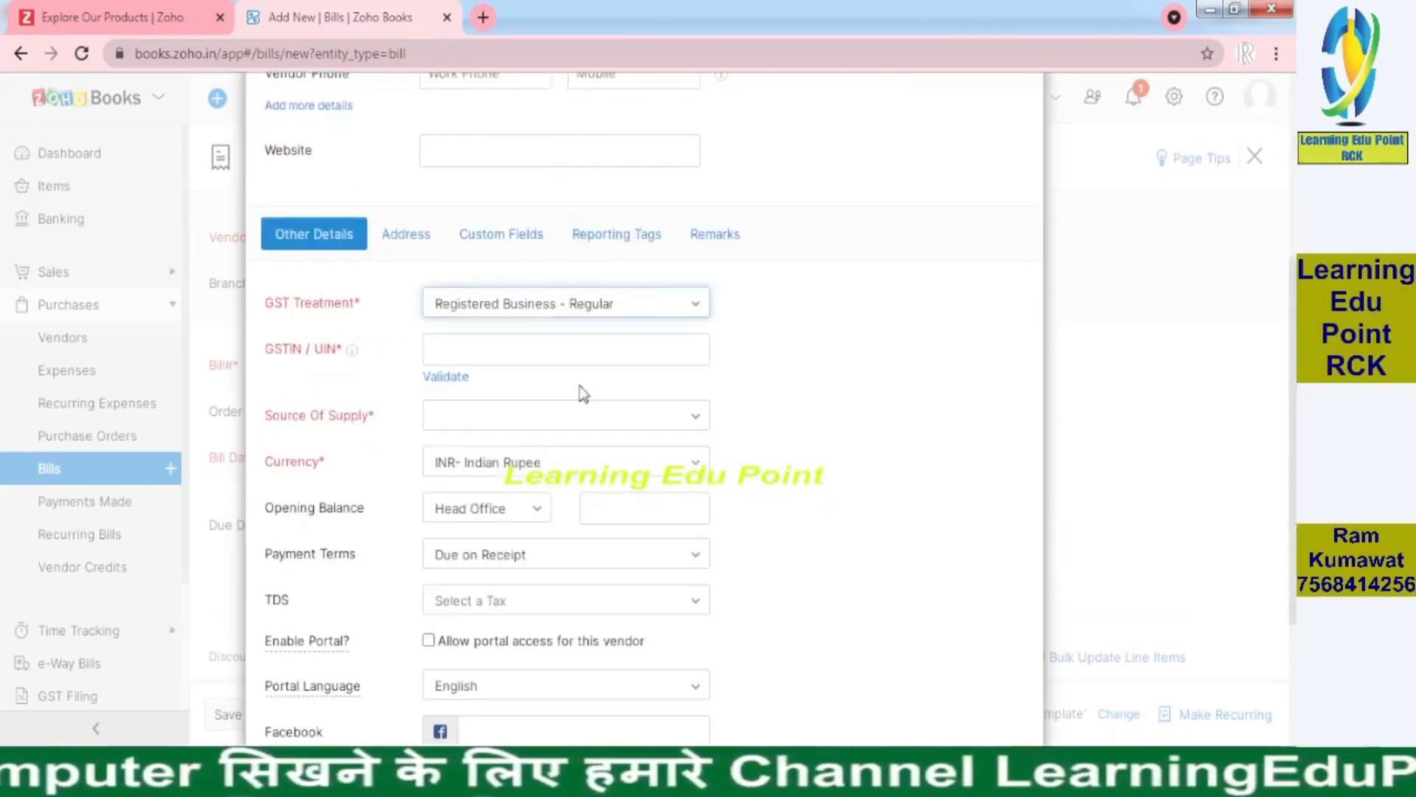
# Paste the GSTIN copied from the invoice into GSTIN/UIN, validate it and dismiss the error
pyautogui.hotkey('alt', 'Tab')
pyautogui.moveTo(1054, 282); pyautogui.dragTo(1052, 243)
pyautogui.doubleClick(227, 198)
pyautogui.hotkey('ctrl', 'c')
pyautogui.hotkey('alt', 'Tab')
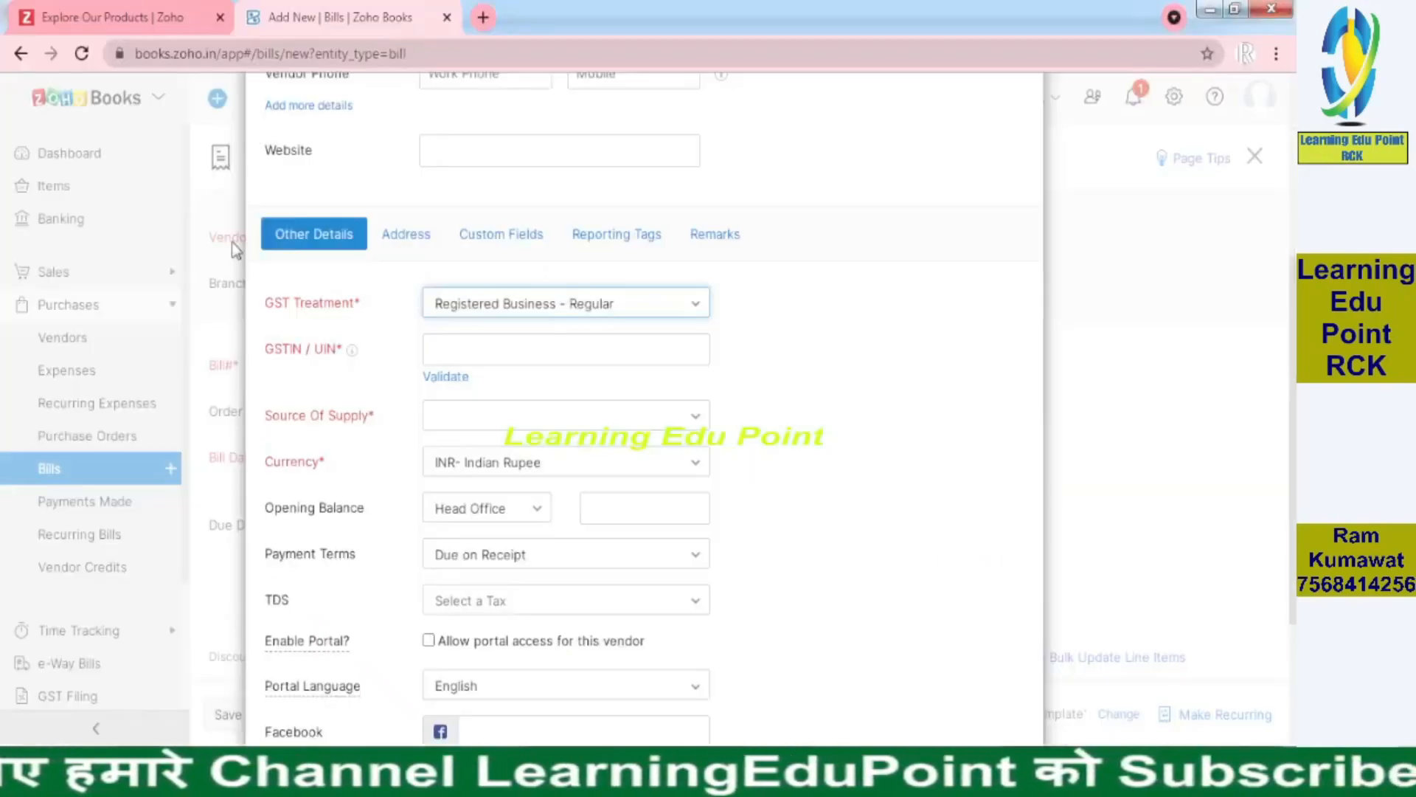
pyautogui.click(458, 350)
pyautogui.hotkey('ctrl', 'v')
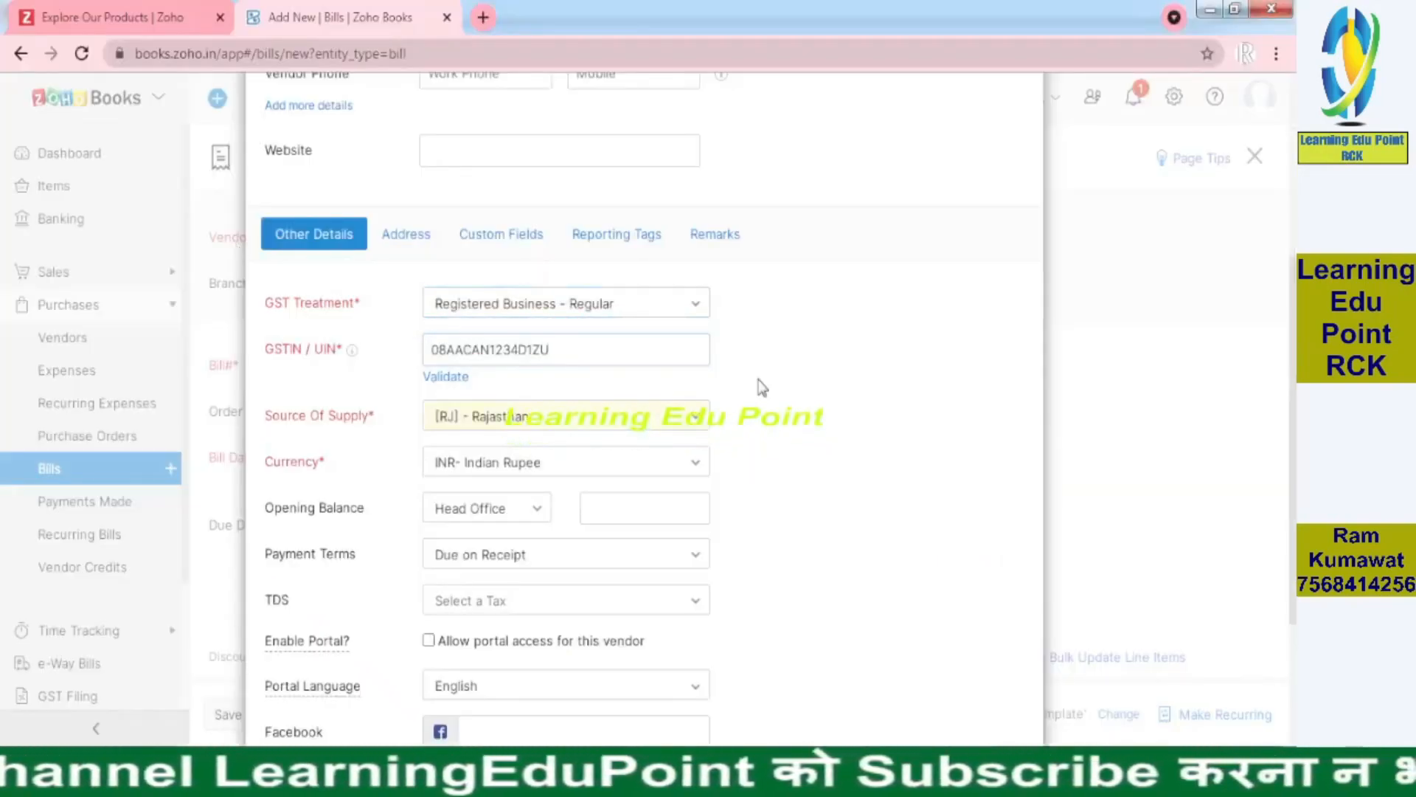
pyautogui.click(443, 380)
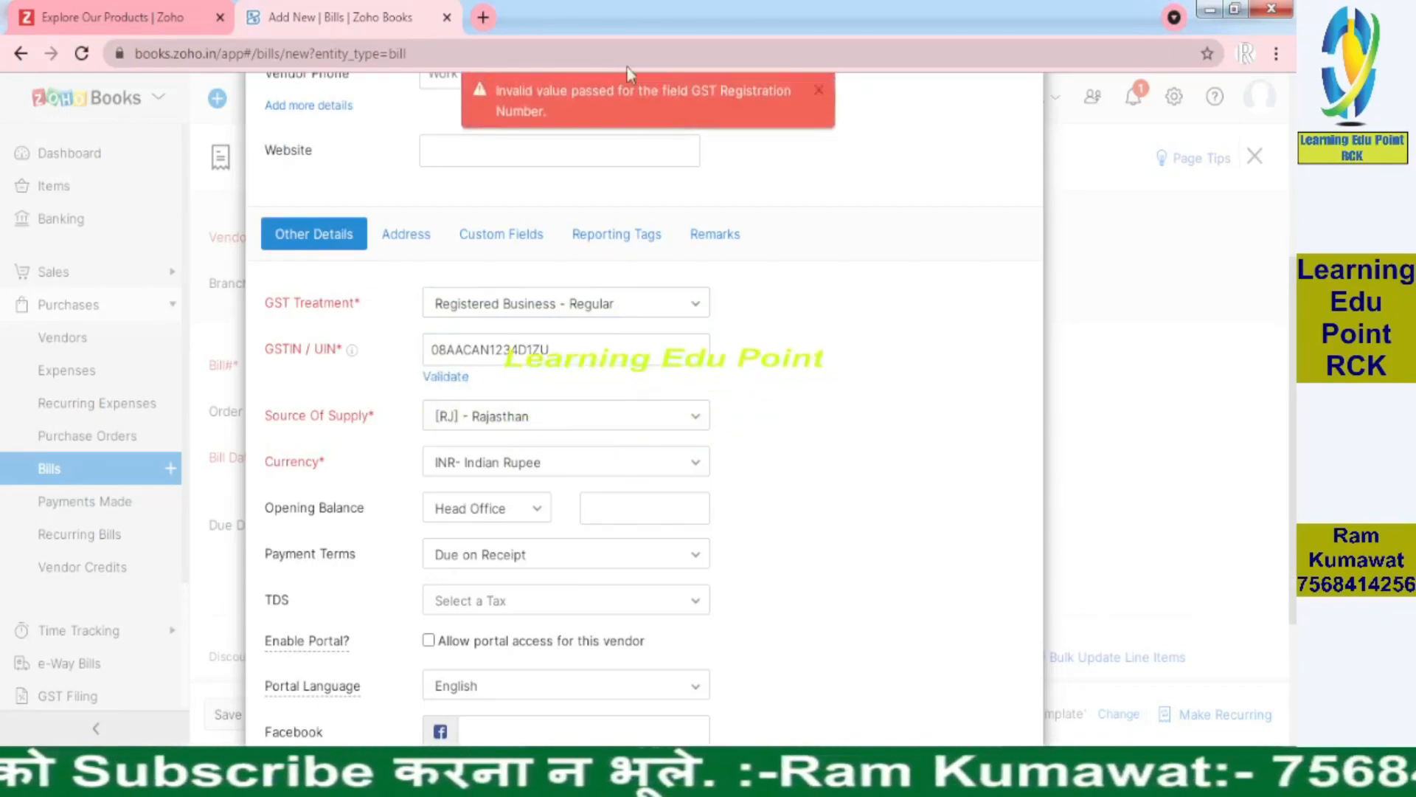
pyautogui.click(824, 95)
# Set the vendor's Payment Terms to Net 15
pyautogui.scroll(-2, 409, 125)
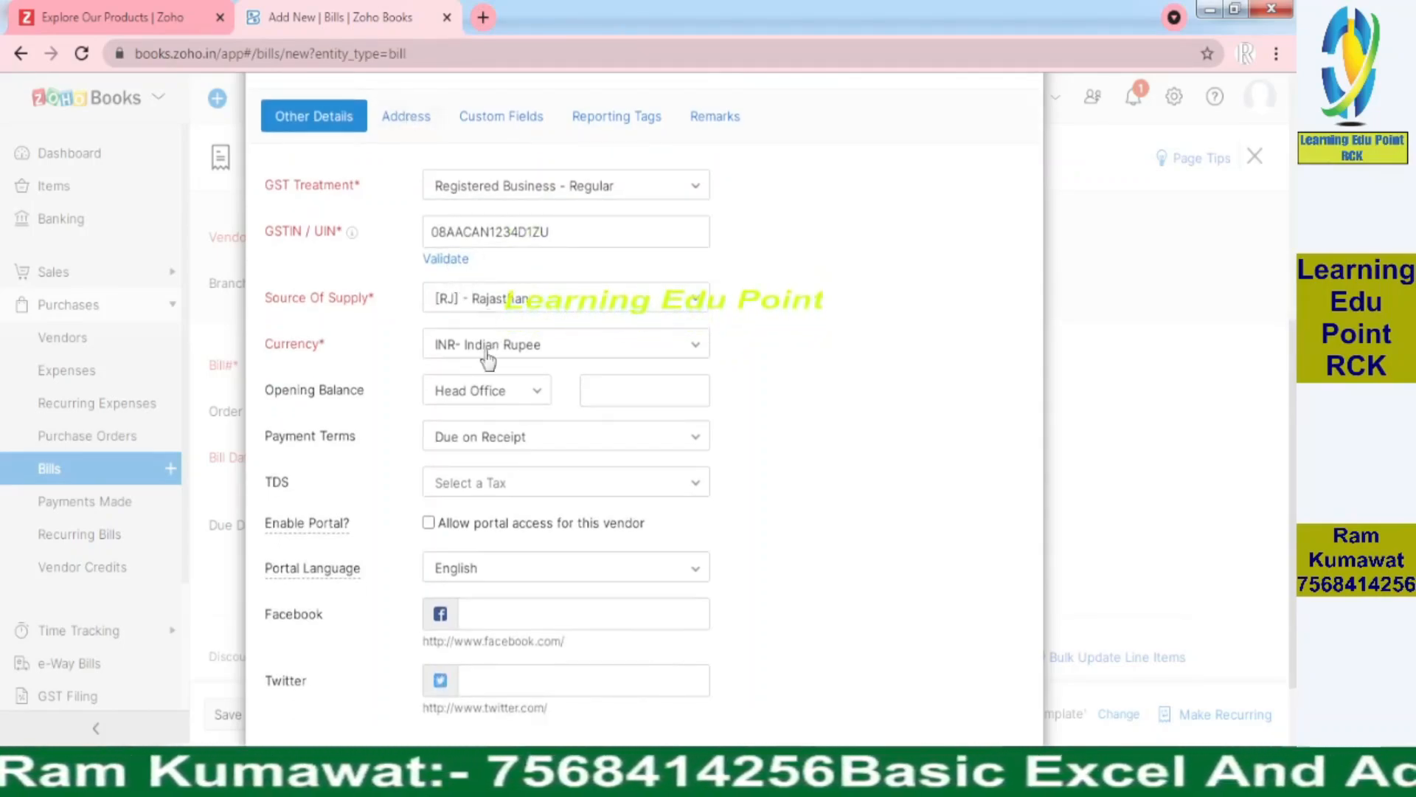
pyautogui.click(555, 441)
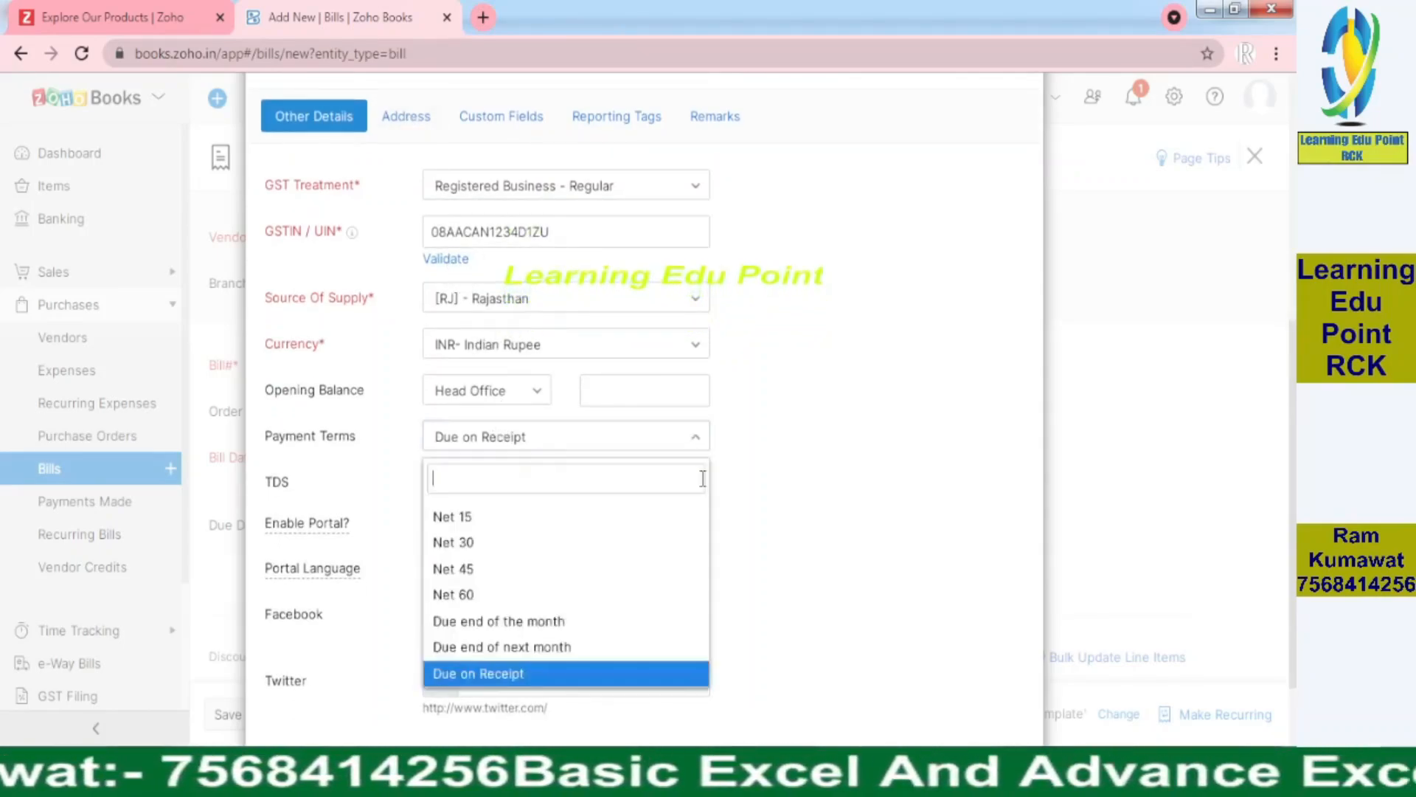
pyautogui.click(481, 518)
# Set the vendor's TDS to Professional Fees - [10 %] by searching 'pro'
pyautogui.scroll(-2, 627, 396)
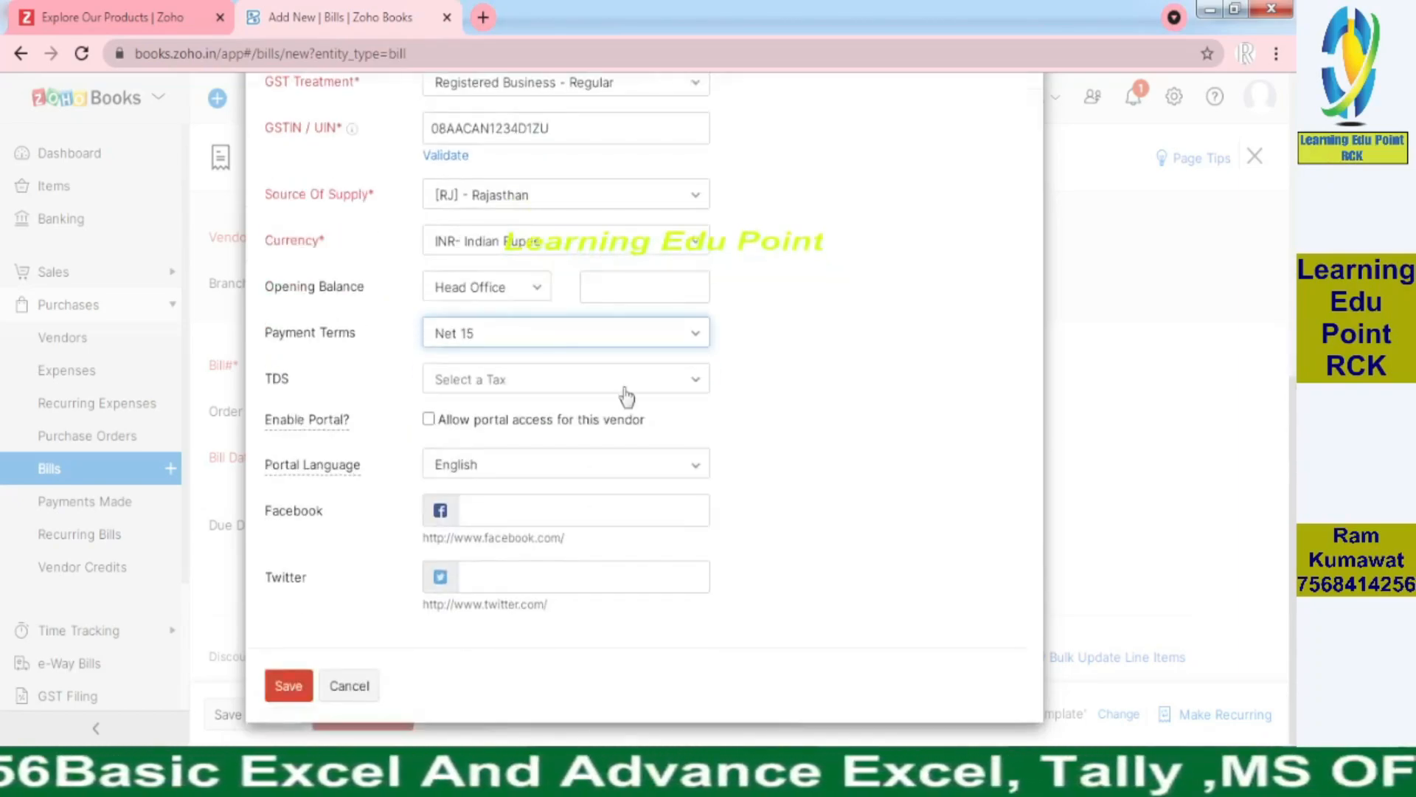
pyautogui.click(613, 379)
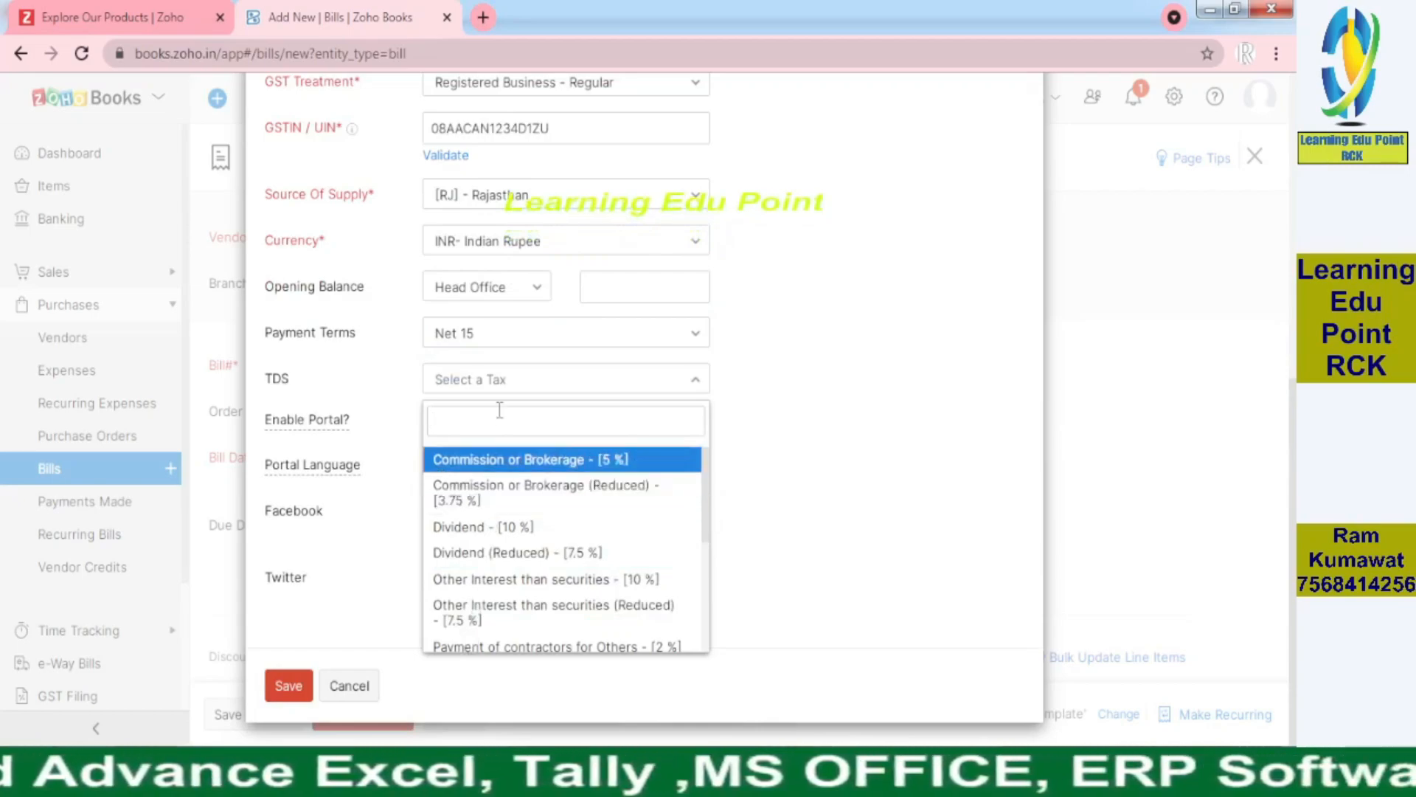
pyautogui.write('pro')
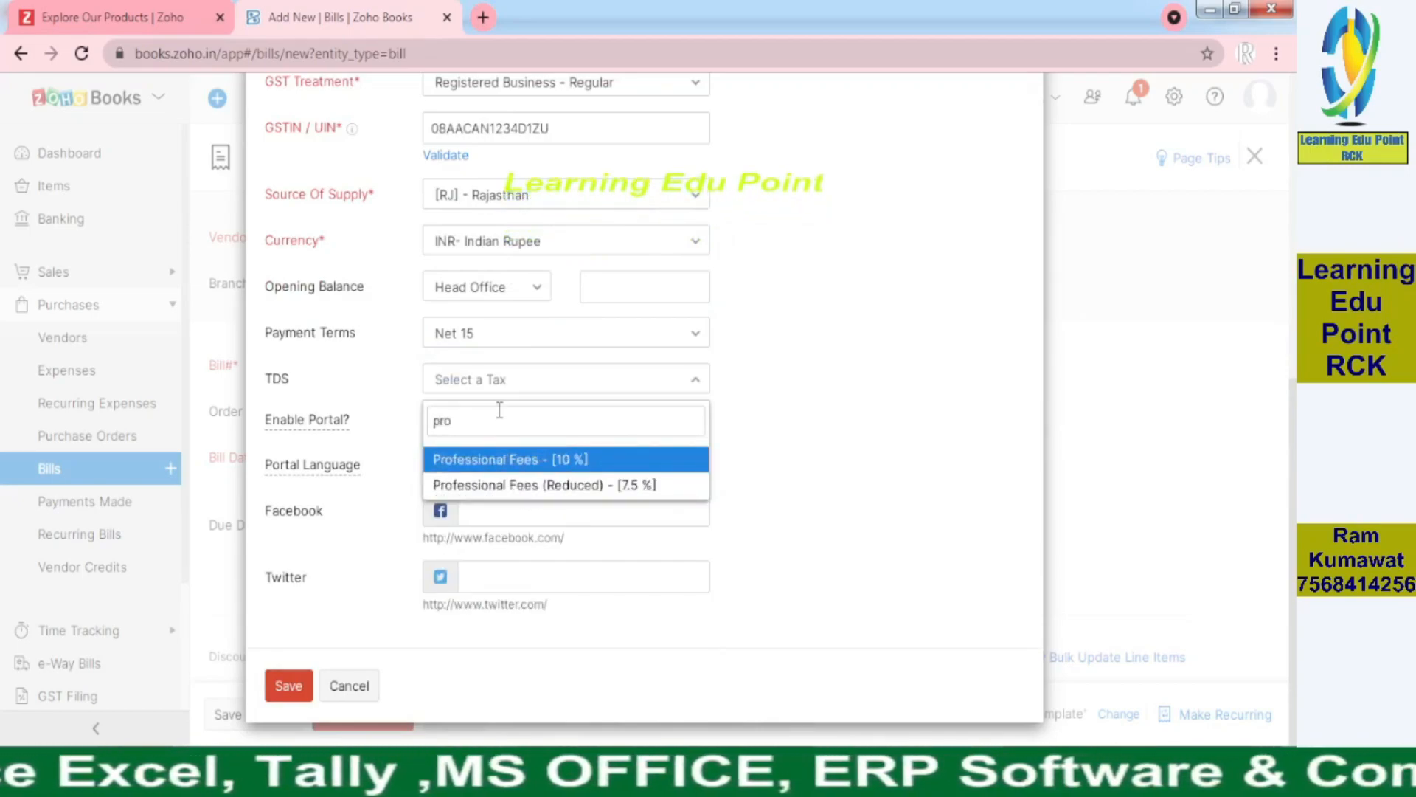
pyautogui.click(545, 459)
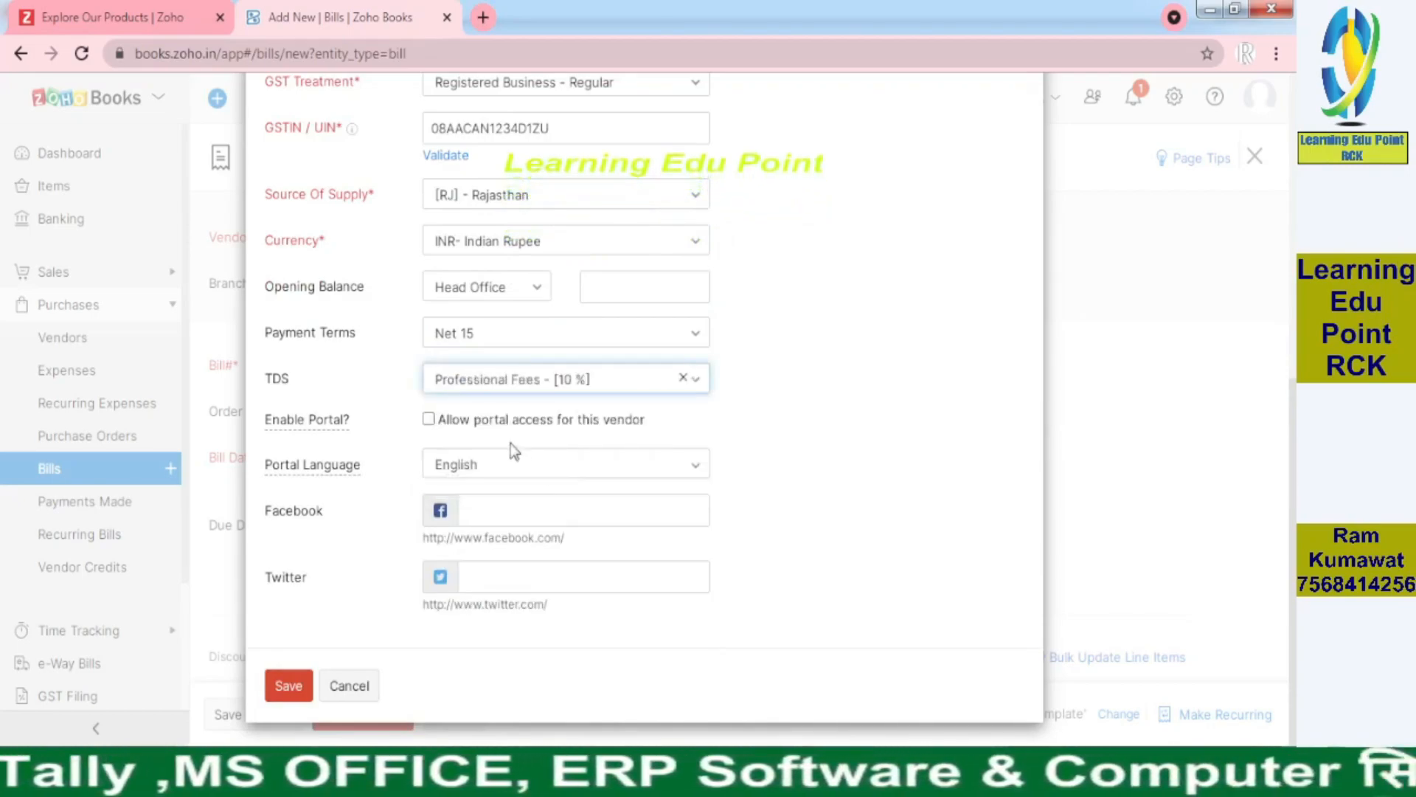
pyautogui.scroll(3, 1283, 531)
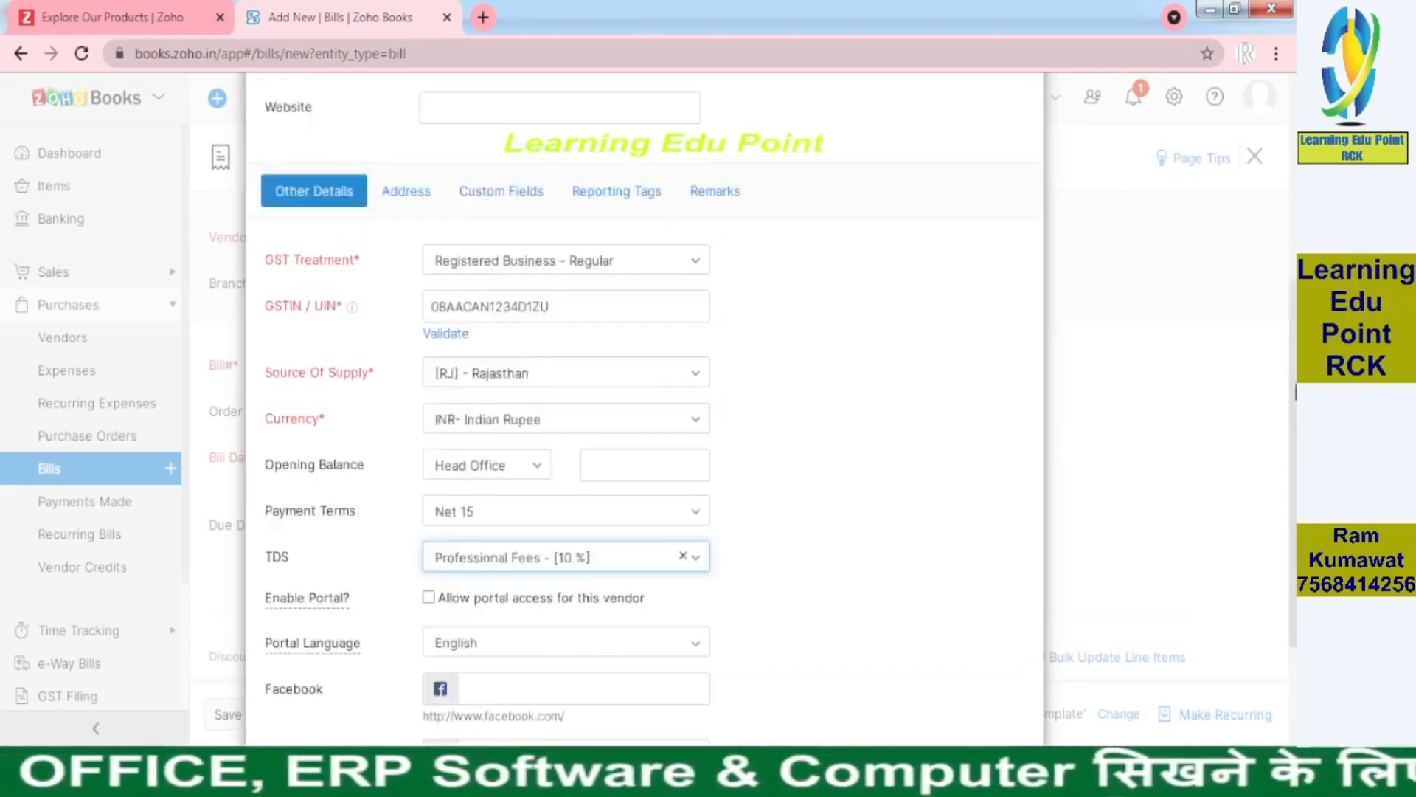
pyautogui.scroll(2, 462, 253)
# Save vendor CARCK & Associates so it fills the New Bill's vendor field
pyautogui.click(405, 295)
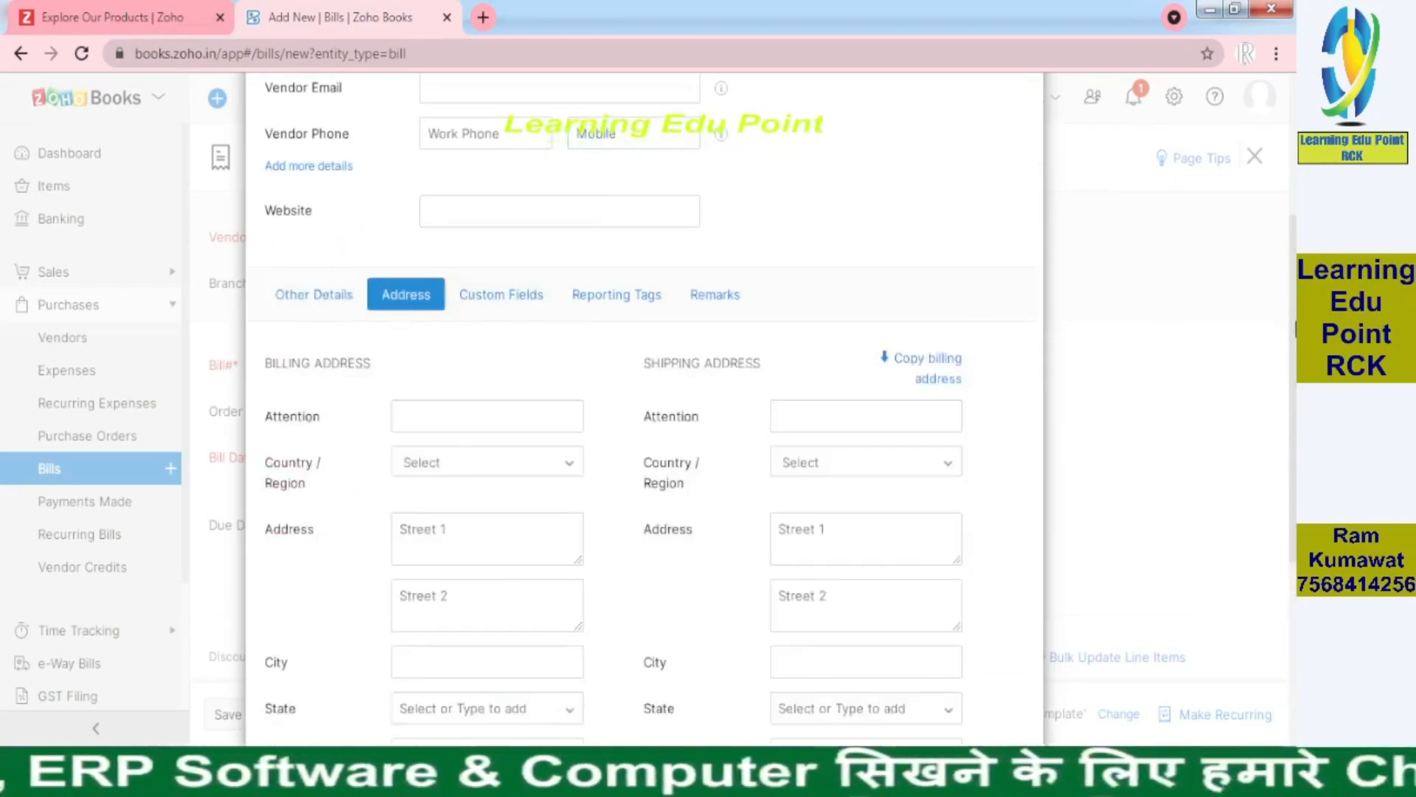
pyautogui.scroll(-5, 406, 309)
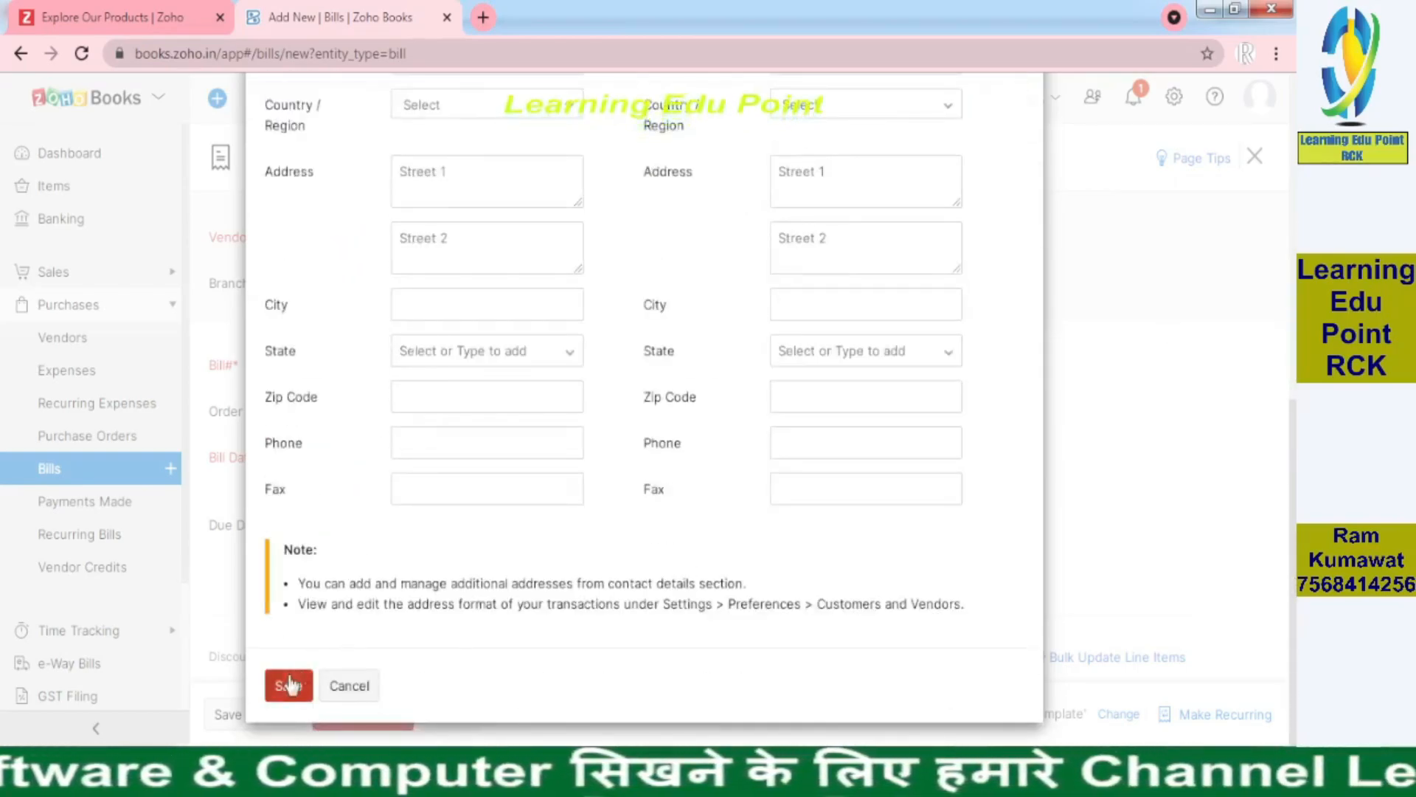
pyautogui.click(288, 685)
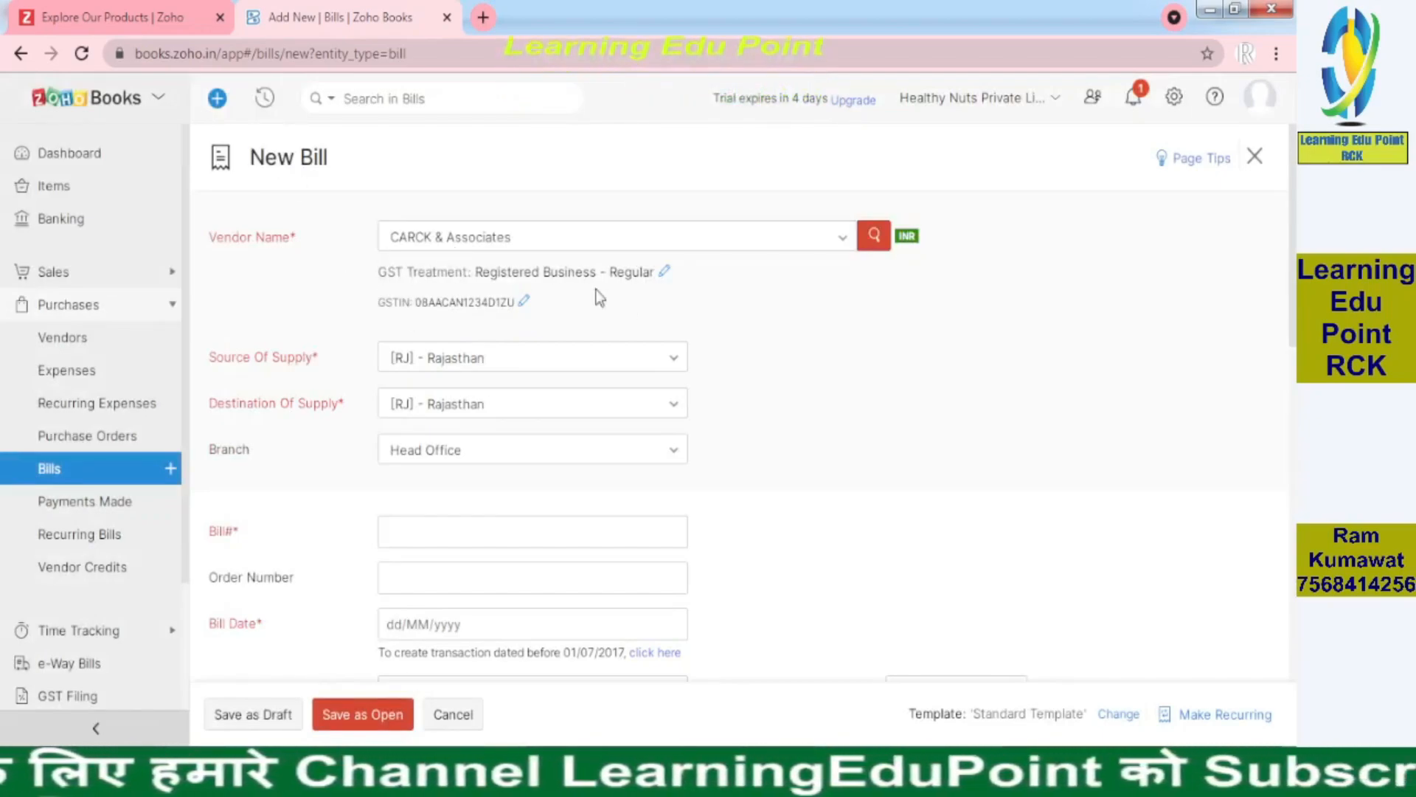
# Copy the invoice number CA1/2021-22 from the PDF into the Bill# field
pyautogui.scroll(-3, 1293, 404)
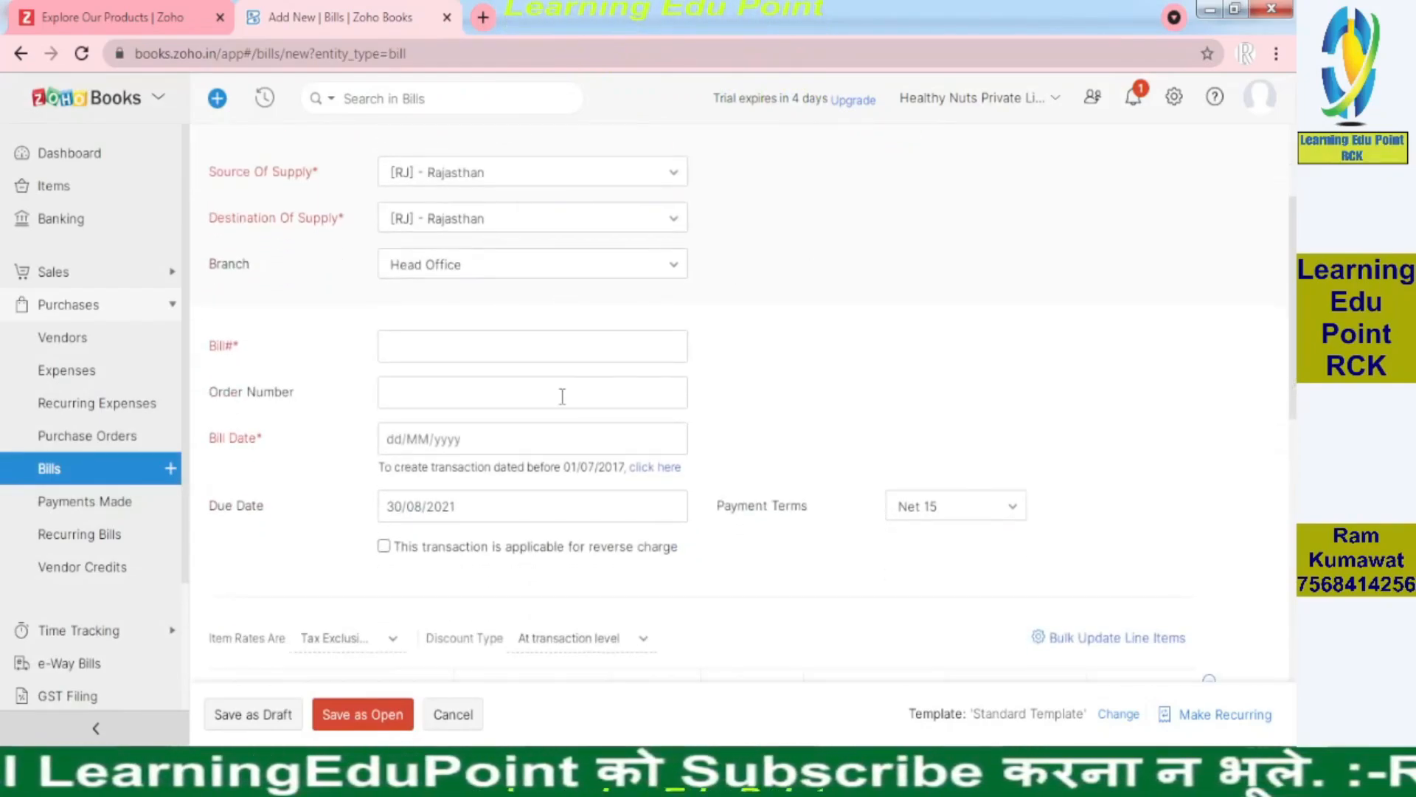
pyautogui.hotkey('alt', 'Tab')
pyautogui.moveTo(338, 298); pyautogui.dragTo(247, 298)
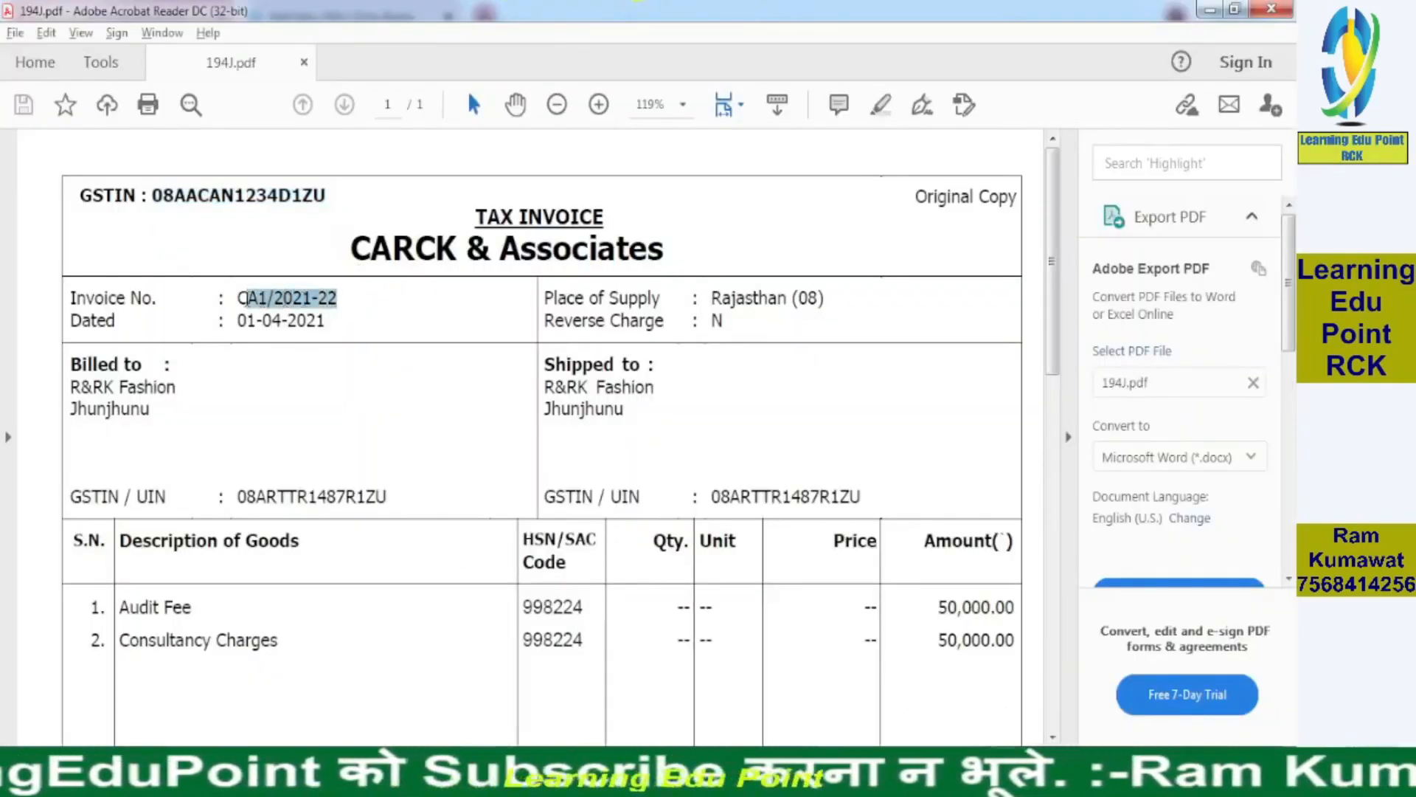
pyautogui.hotkey('alt', 'Tab')
pyautogui.click(430, 346)
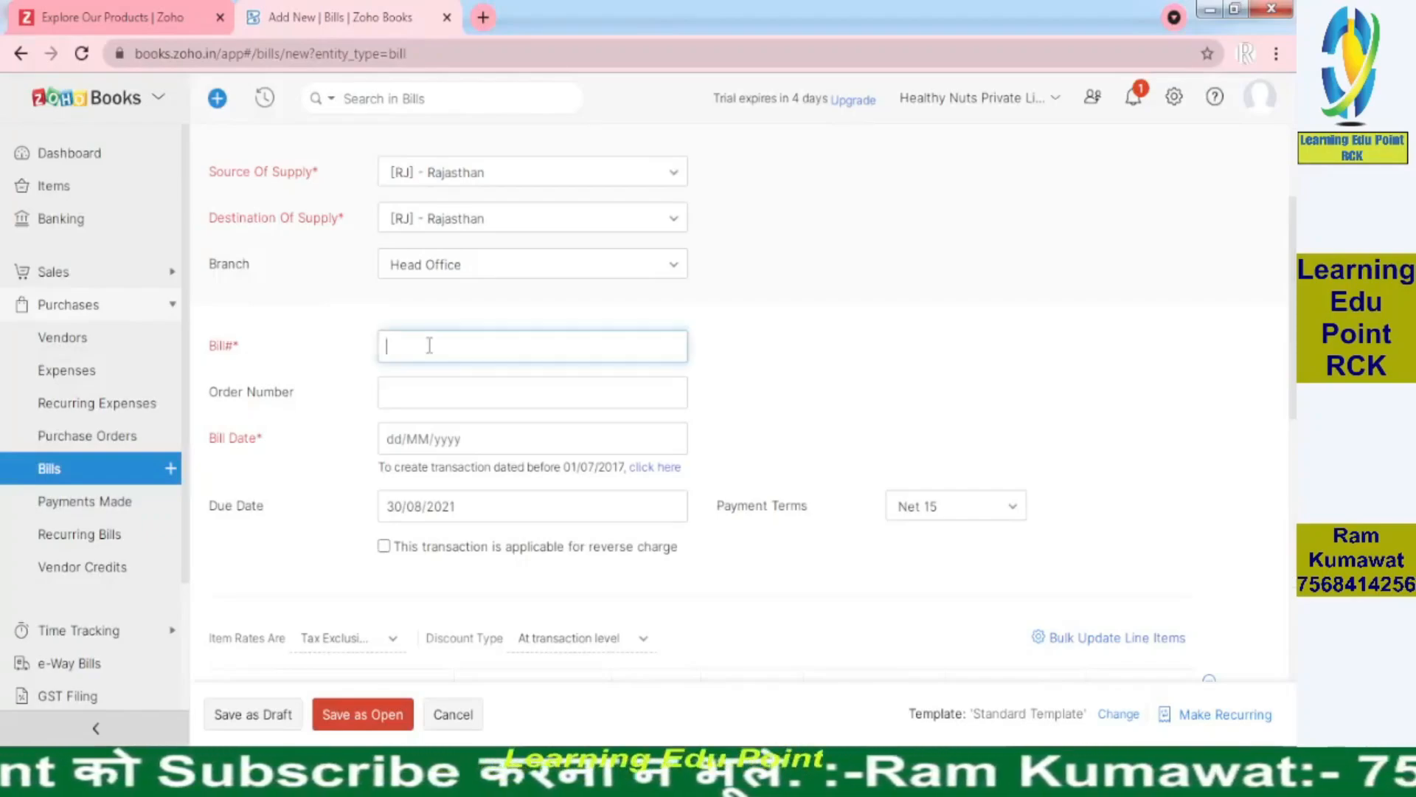
pyautogui.write('CA1/2021-22')
pyautogui.click(875, 317)
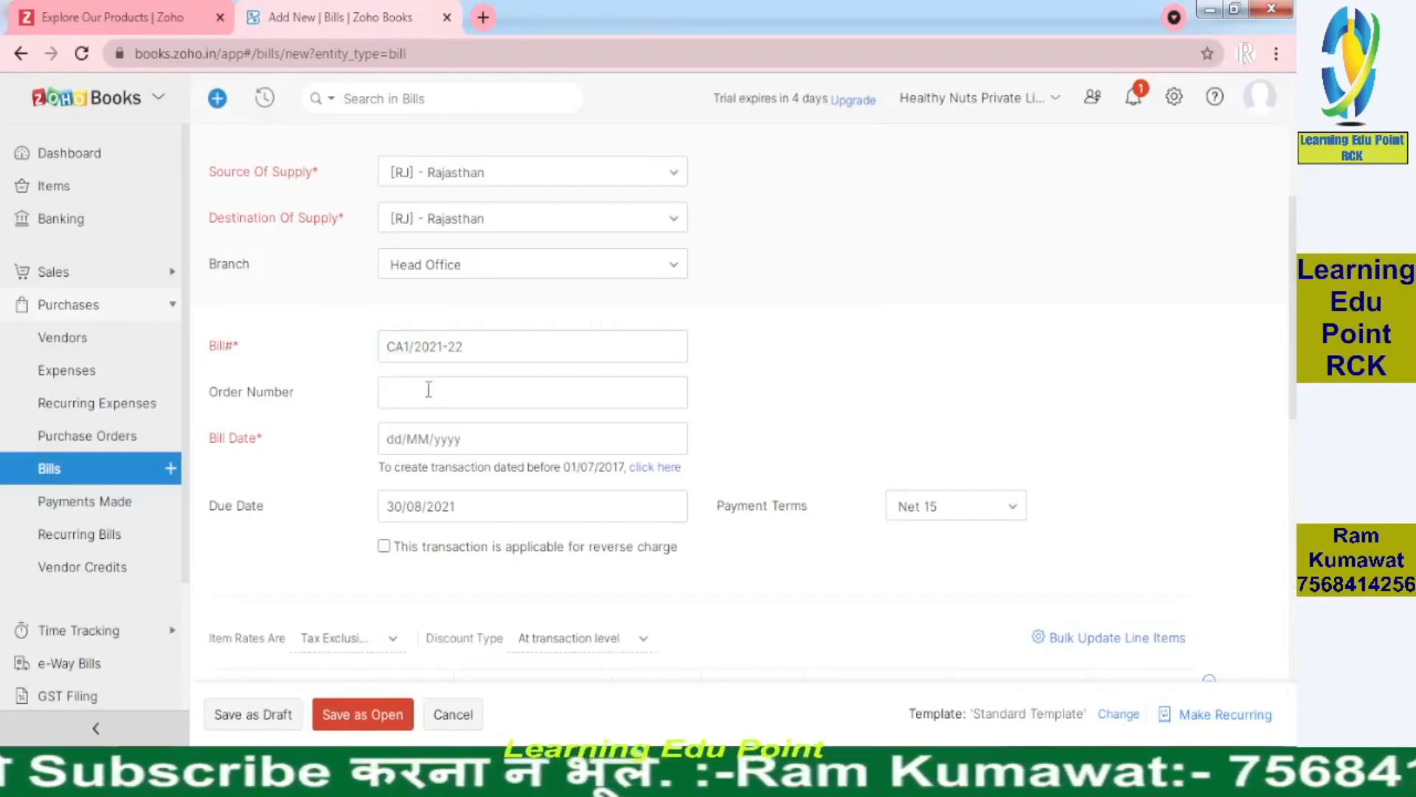
# Set the Bill Date to 01/04/2021, checking it against the PDF invoice date
pyautogui.click(526, 443)
pyautogui.click(475, 161)
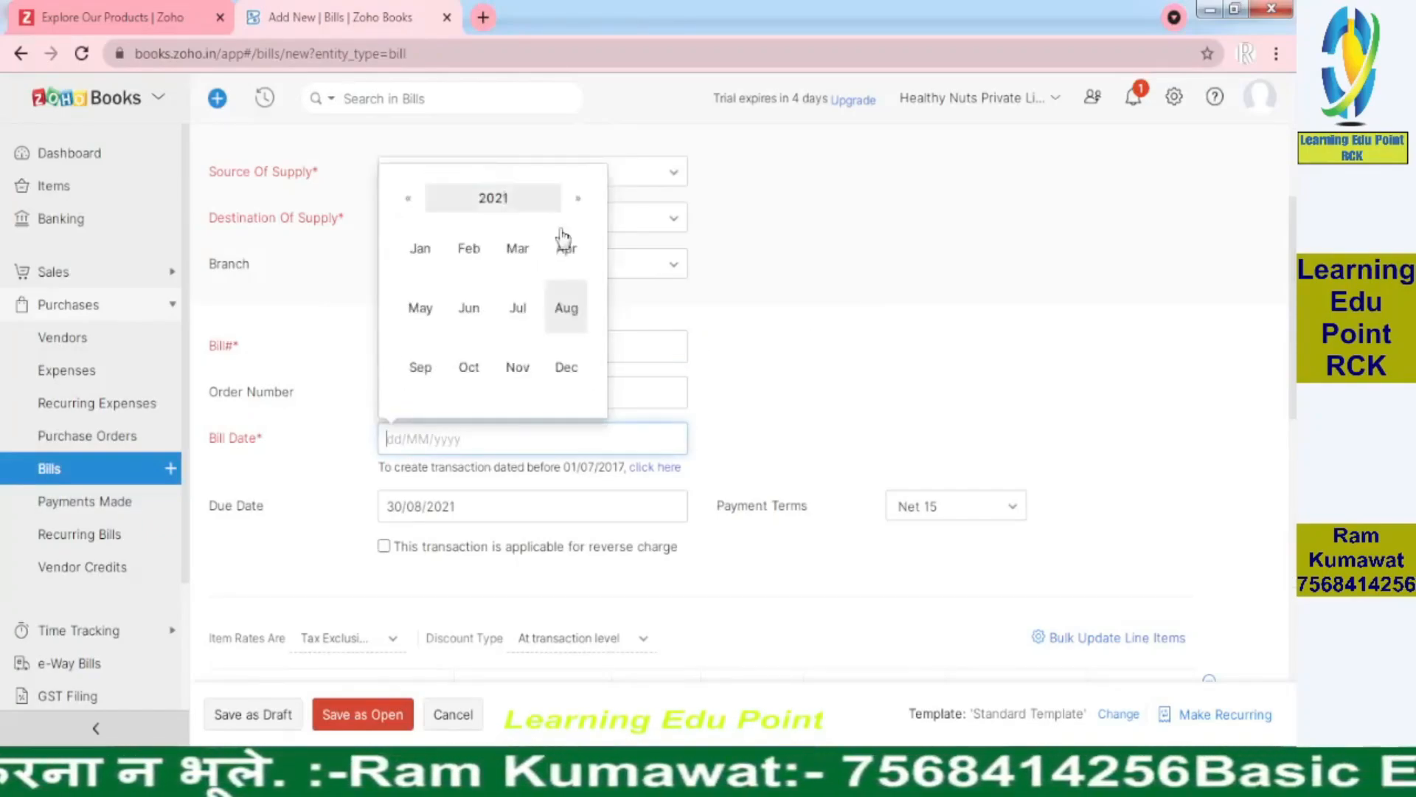
pyautogui.click(557, 262)
pyautogui.click(534, 214)
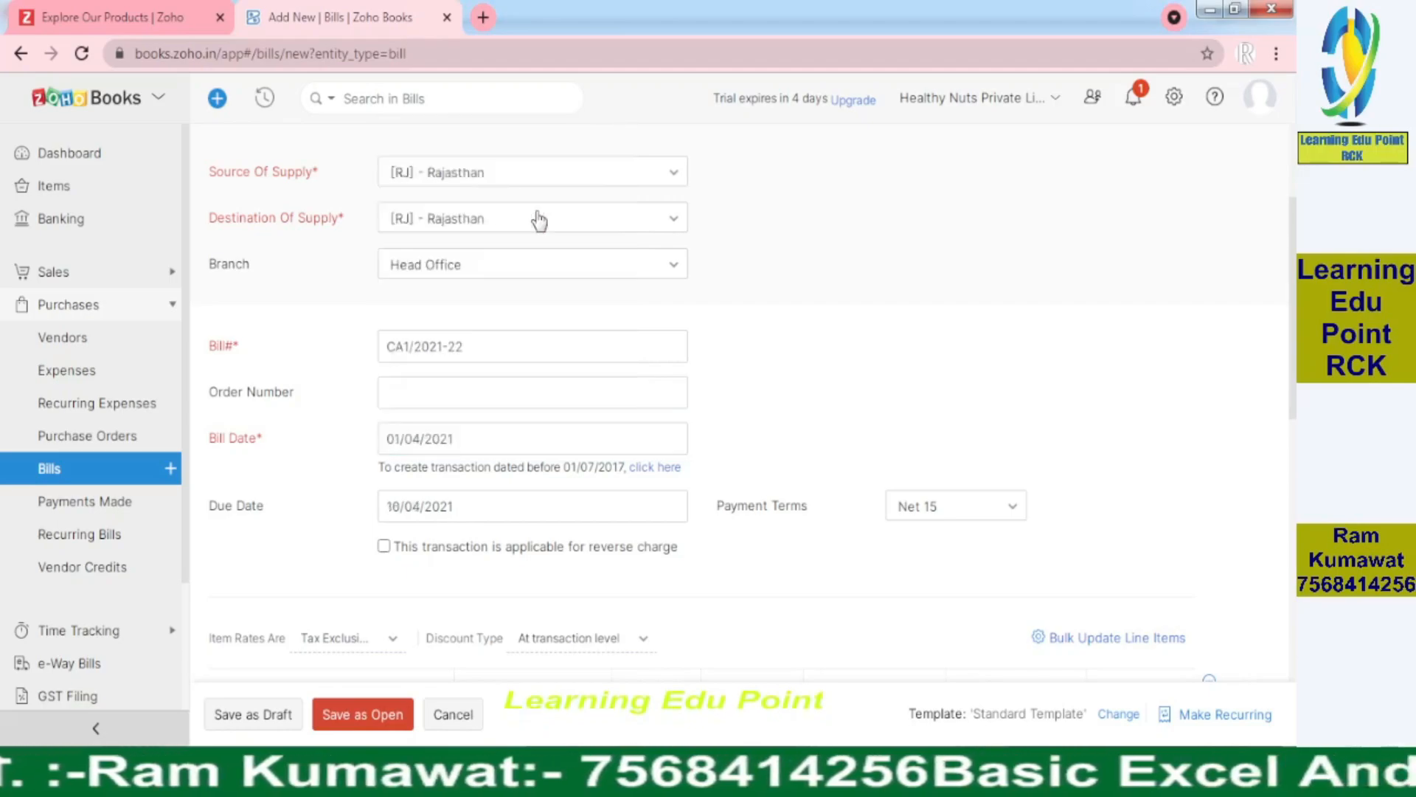
pyautogui.hotkey('alt', 'Tab')
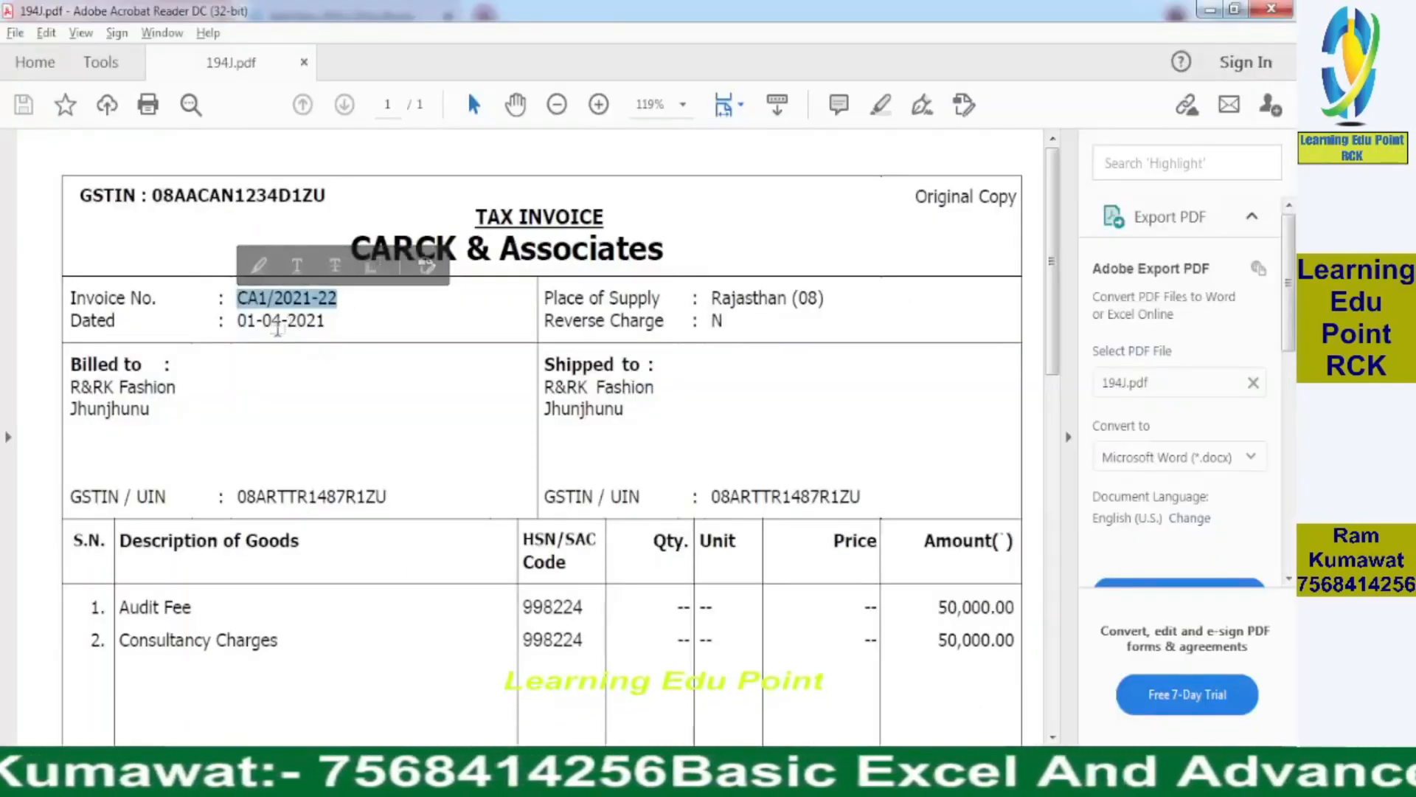
pyautogui.hotkey('alt', 'Tab')
pyautogui.scroll(-2, 811, 413)
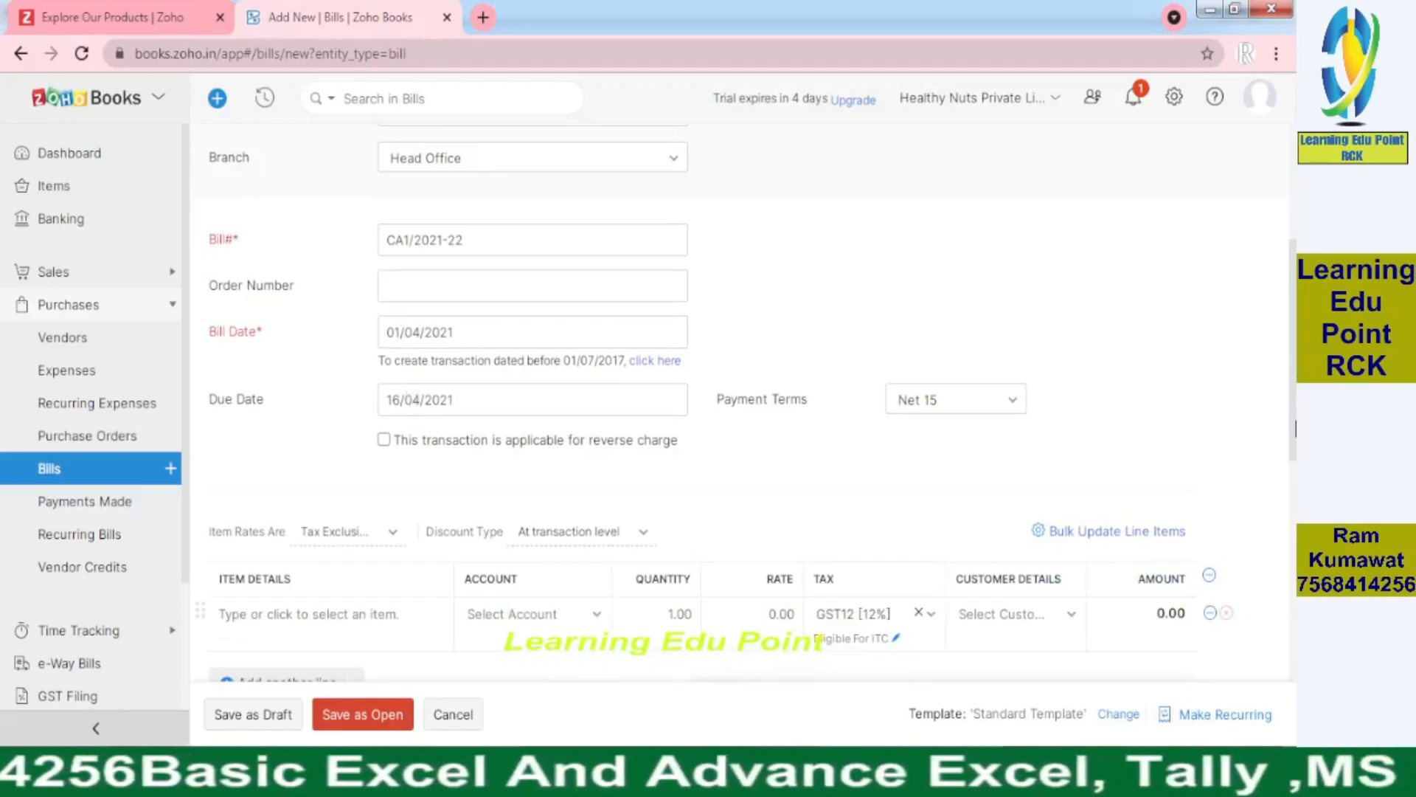
# Check the invoice's line items, then type 'Profess' as the first line item's name
pyautogui.scroll(-4, 415, 399)
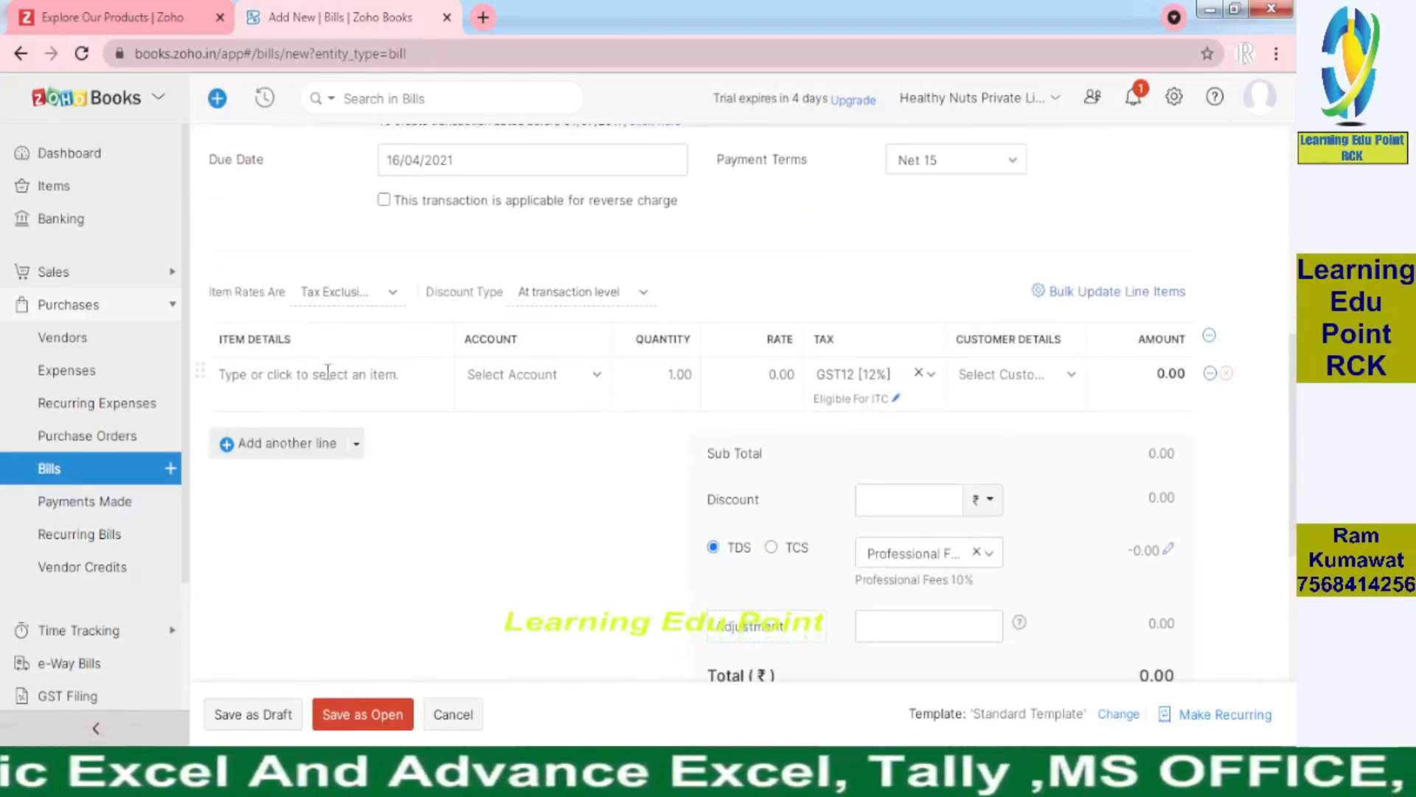
pyautogui.hotkey('alt', 'Tab')
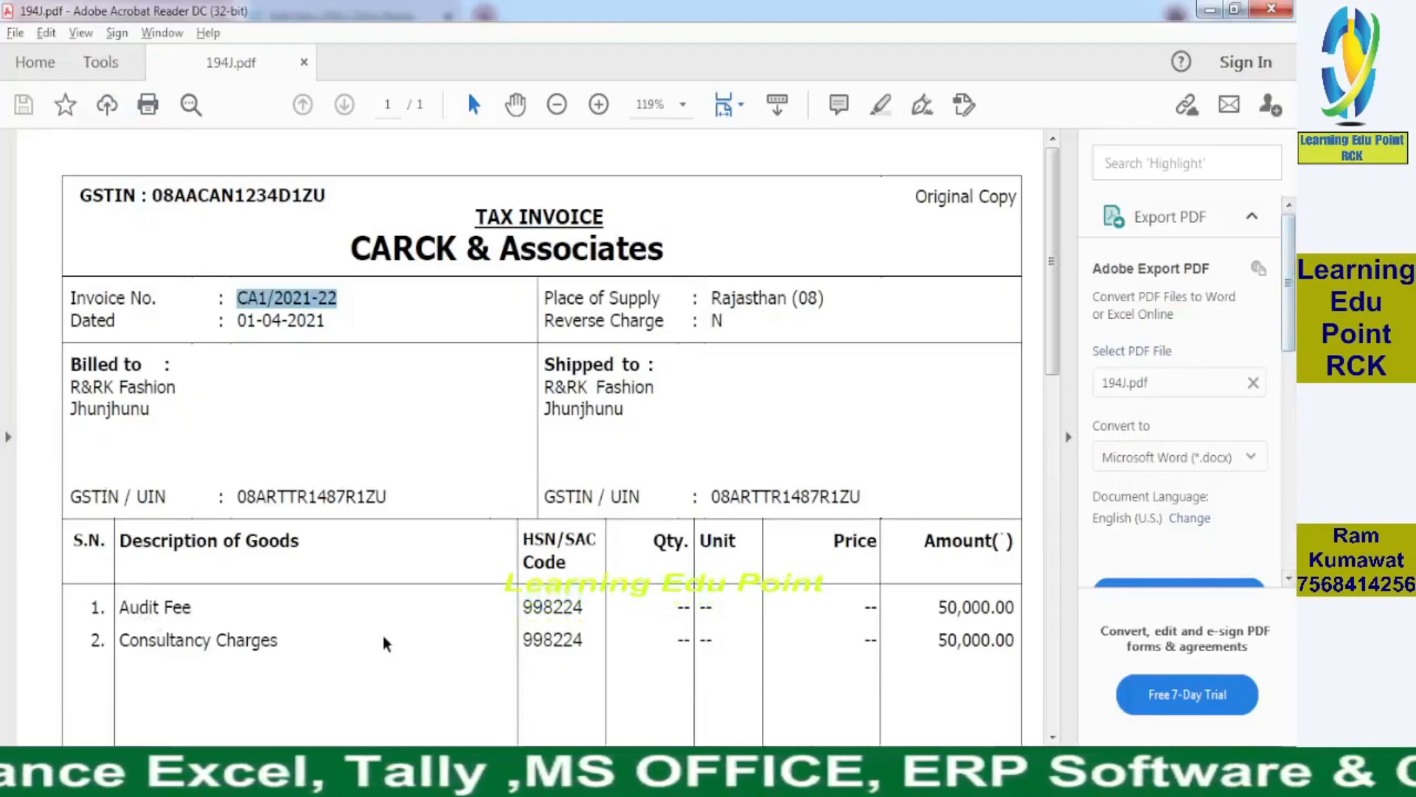
pyautogui.scroll(-3, 299, 561)
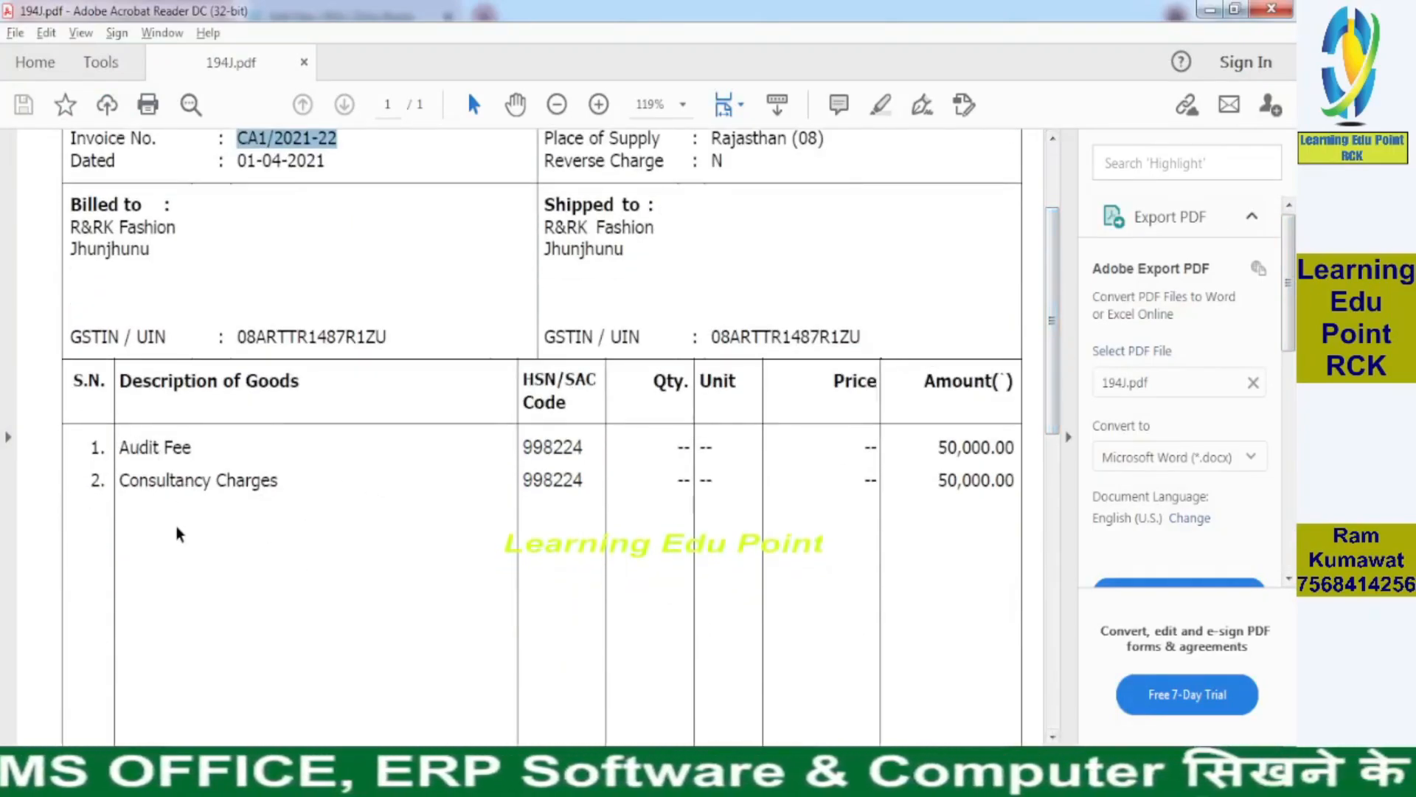
pyautogui.hotkey('alt', 'Tab')
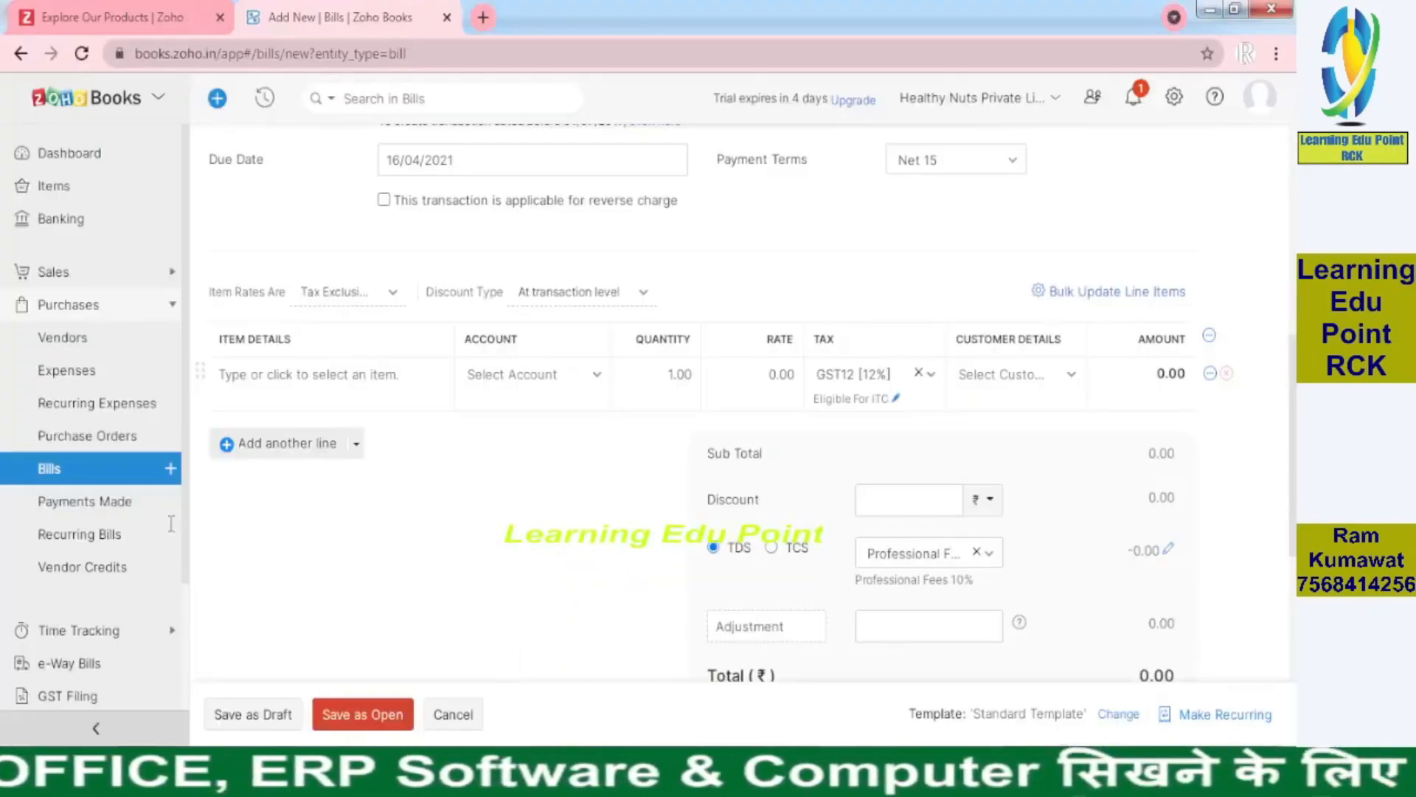
pyautogui.click(361, 371)
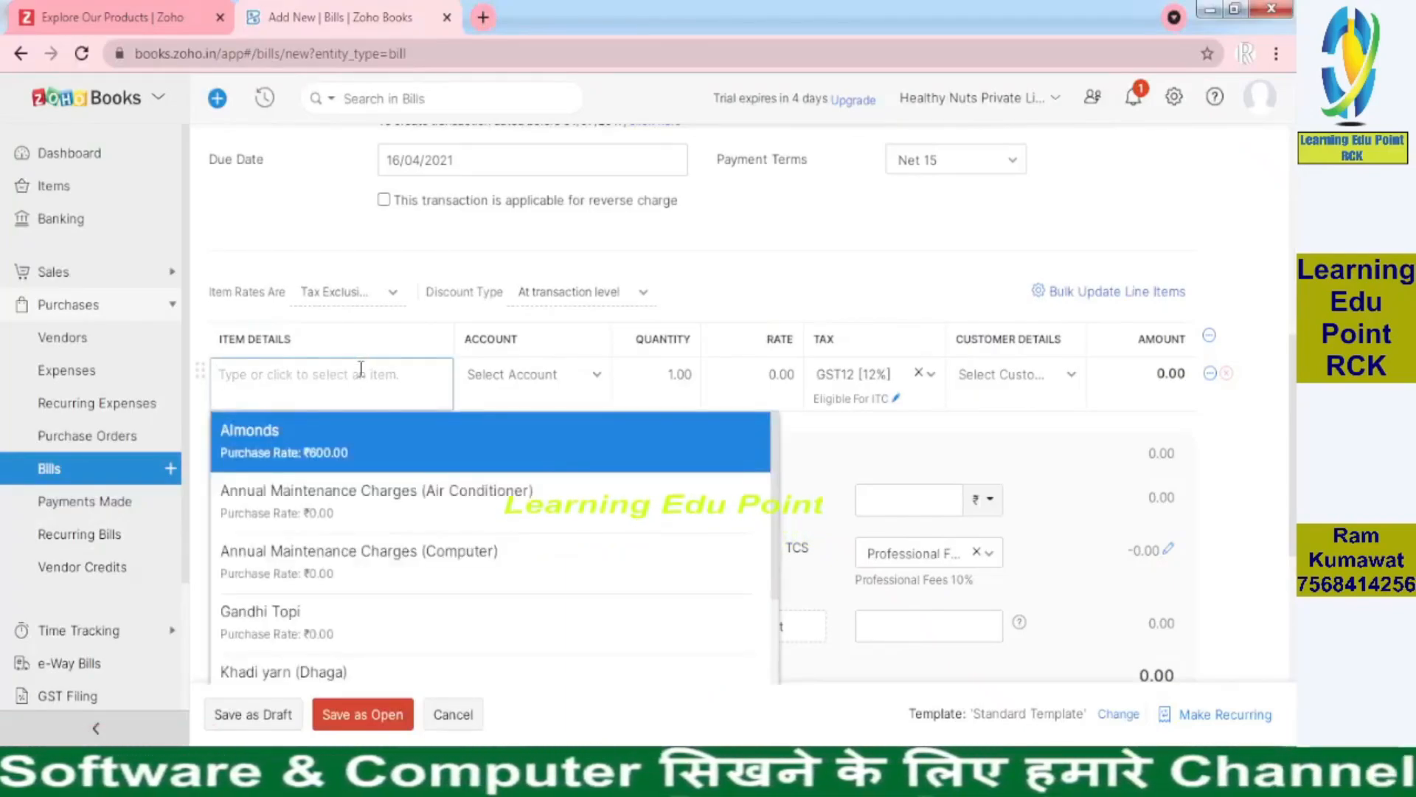
pyautogui.write('Pro')
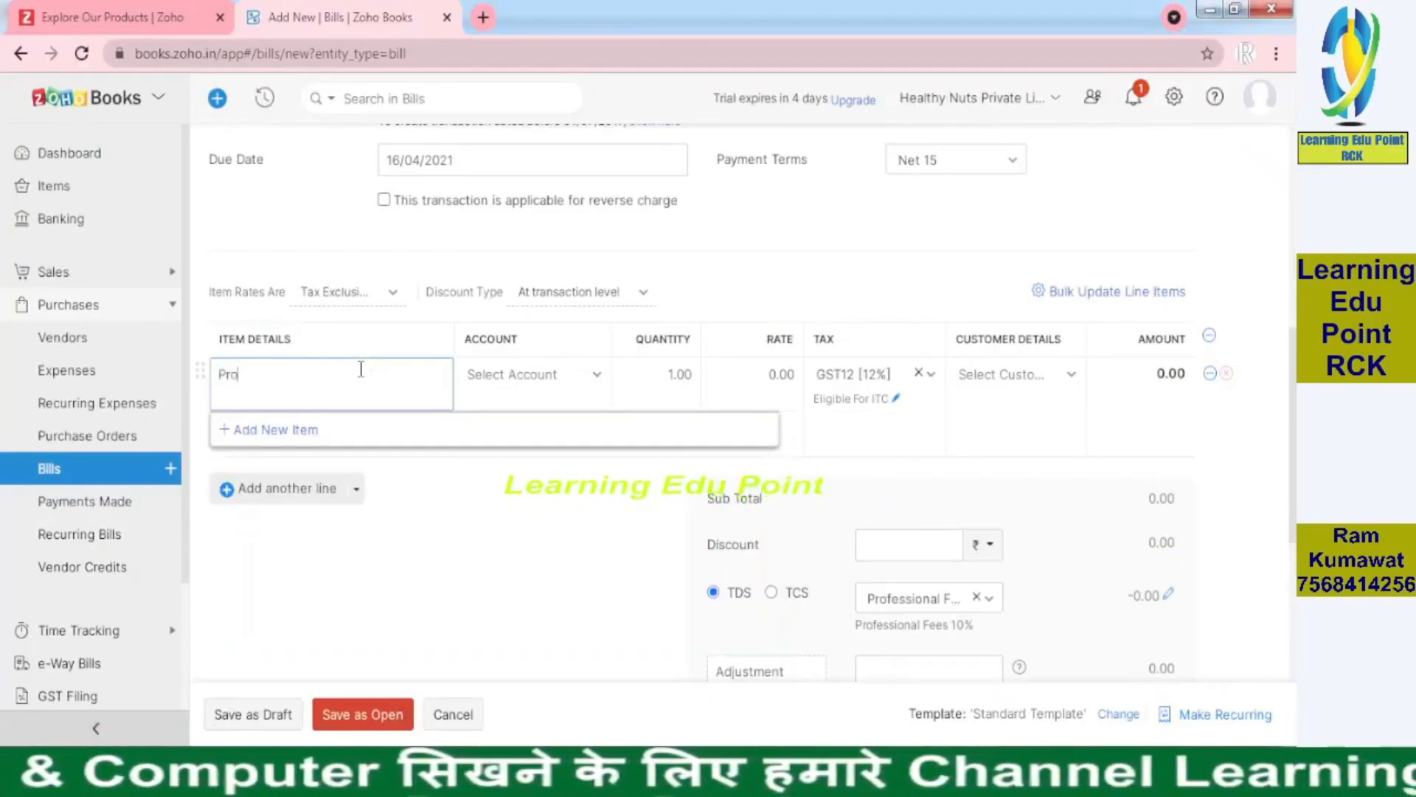
pyautogui.write('fess')
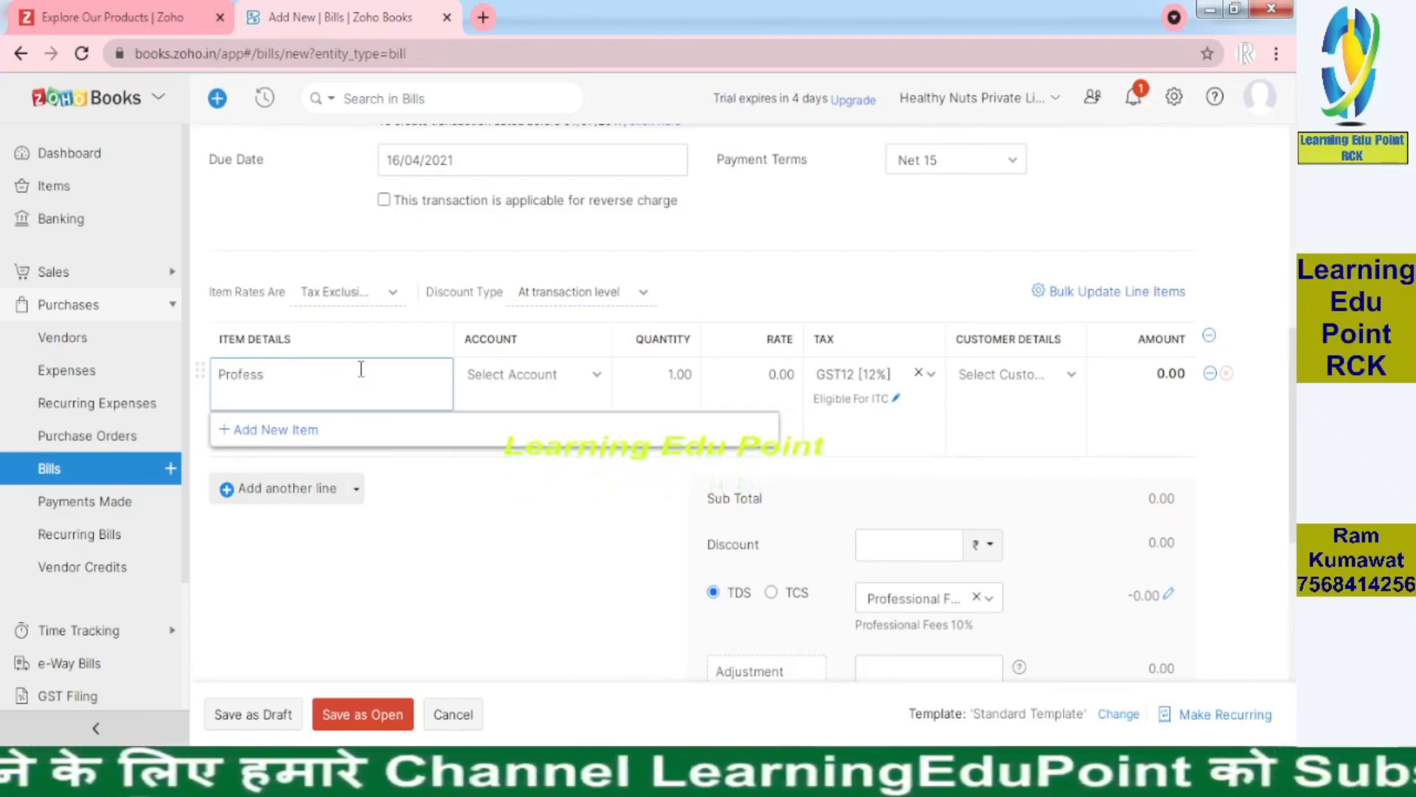
# Add a new item named Professional Charges and make it a Service
pyautogui.click(325, 434)
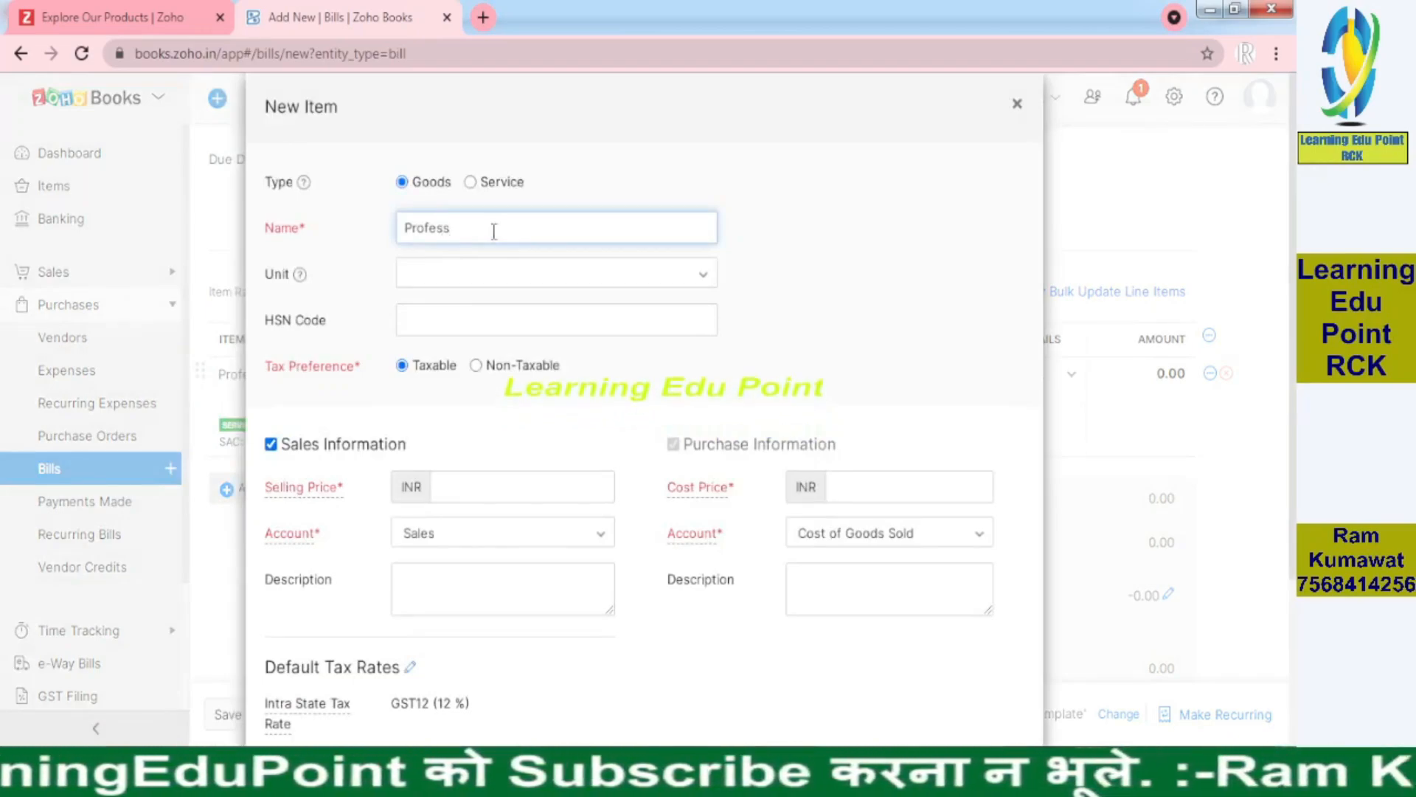
pyautogui.write('ional Charges')
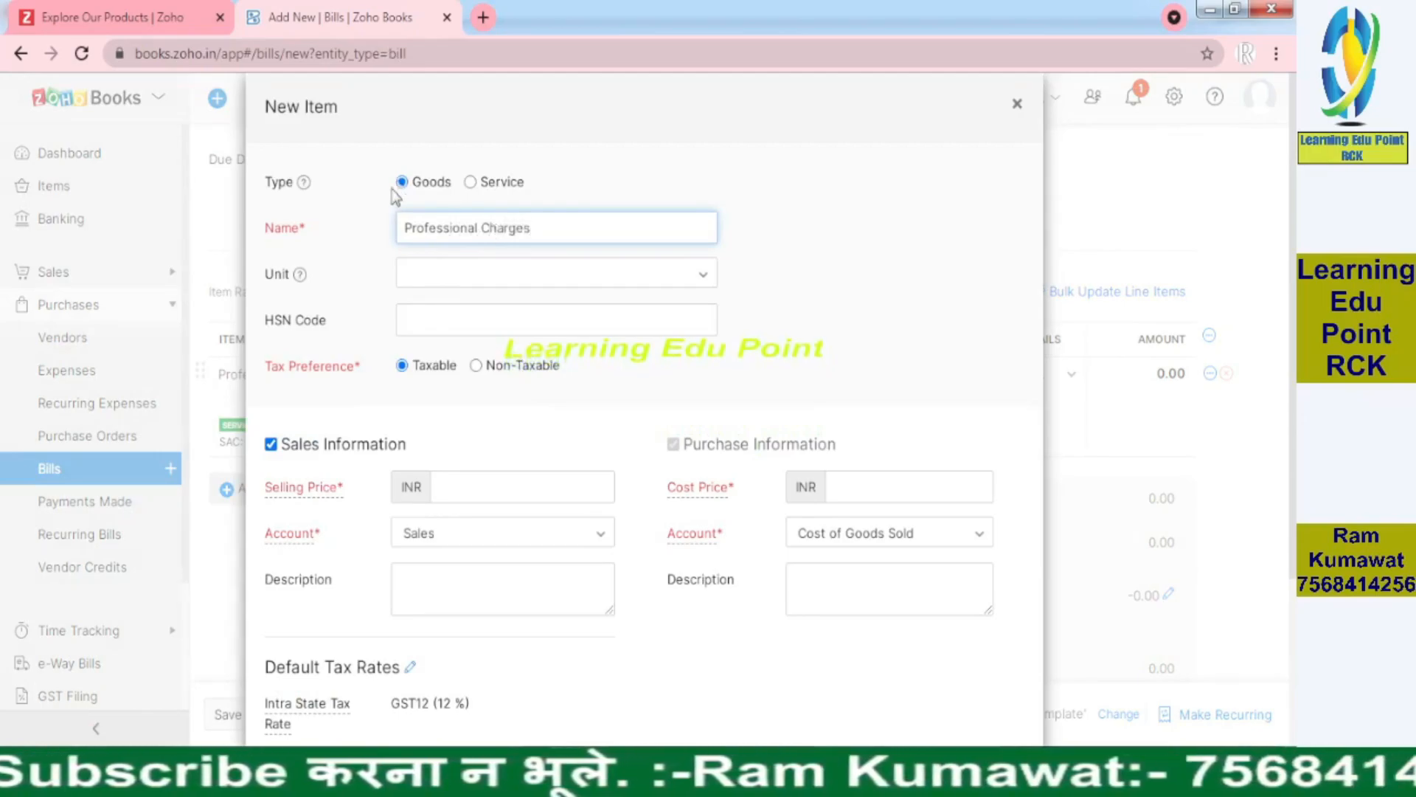
pyautogui.click(469, 181)
# Paste SAC 998224 from the invoice and turn off Sales Information for purchase-only use
pyautogui.hotkey('alt', 'Tab')
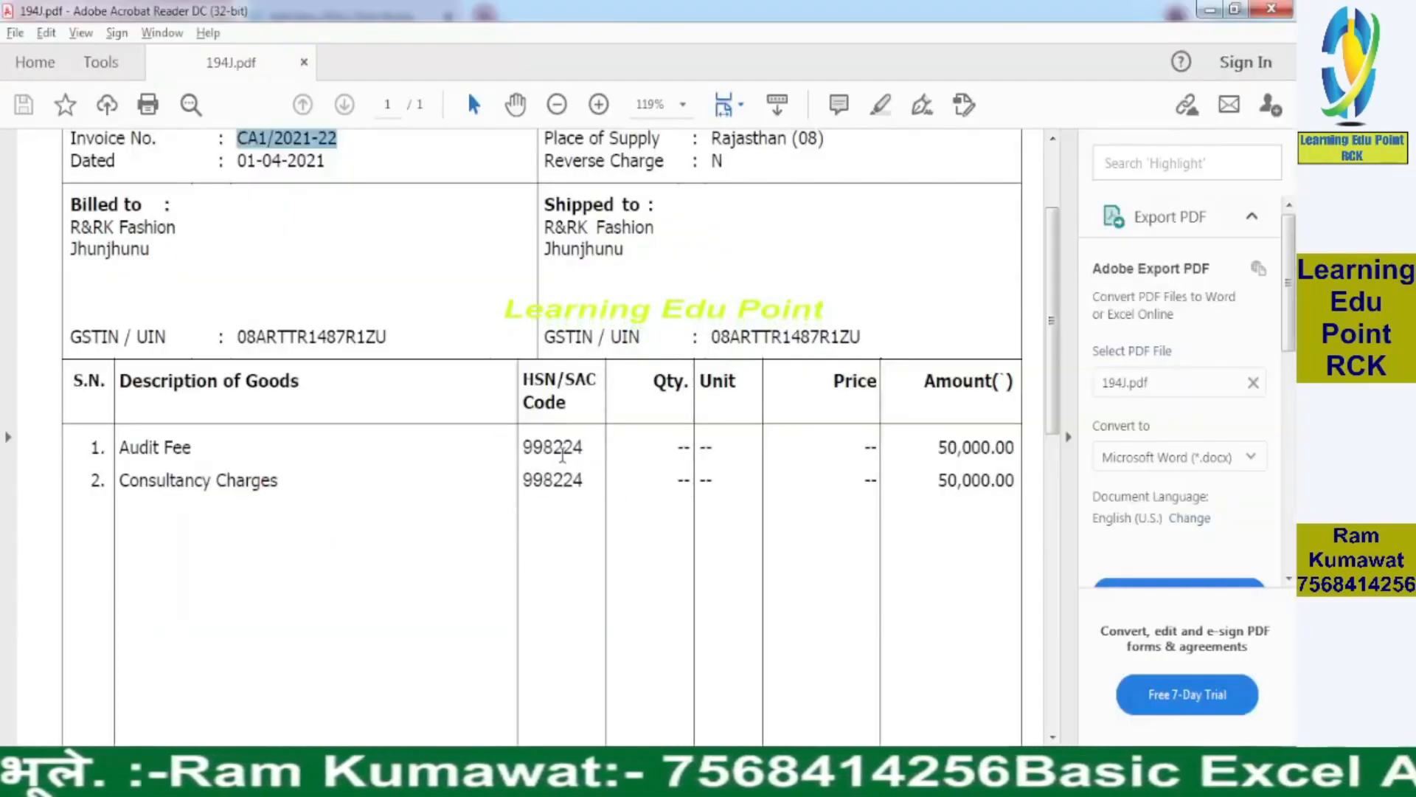
pyautogui.doubleClick(553, 447)
pyautogui.hotkey('ctrl', 'c')
pyautogui.hotkey('alt', 'Tab')
pyautogui.click(434, 334)
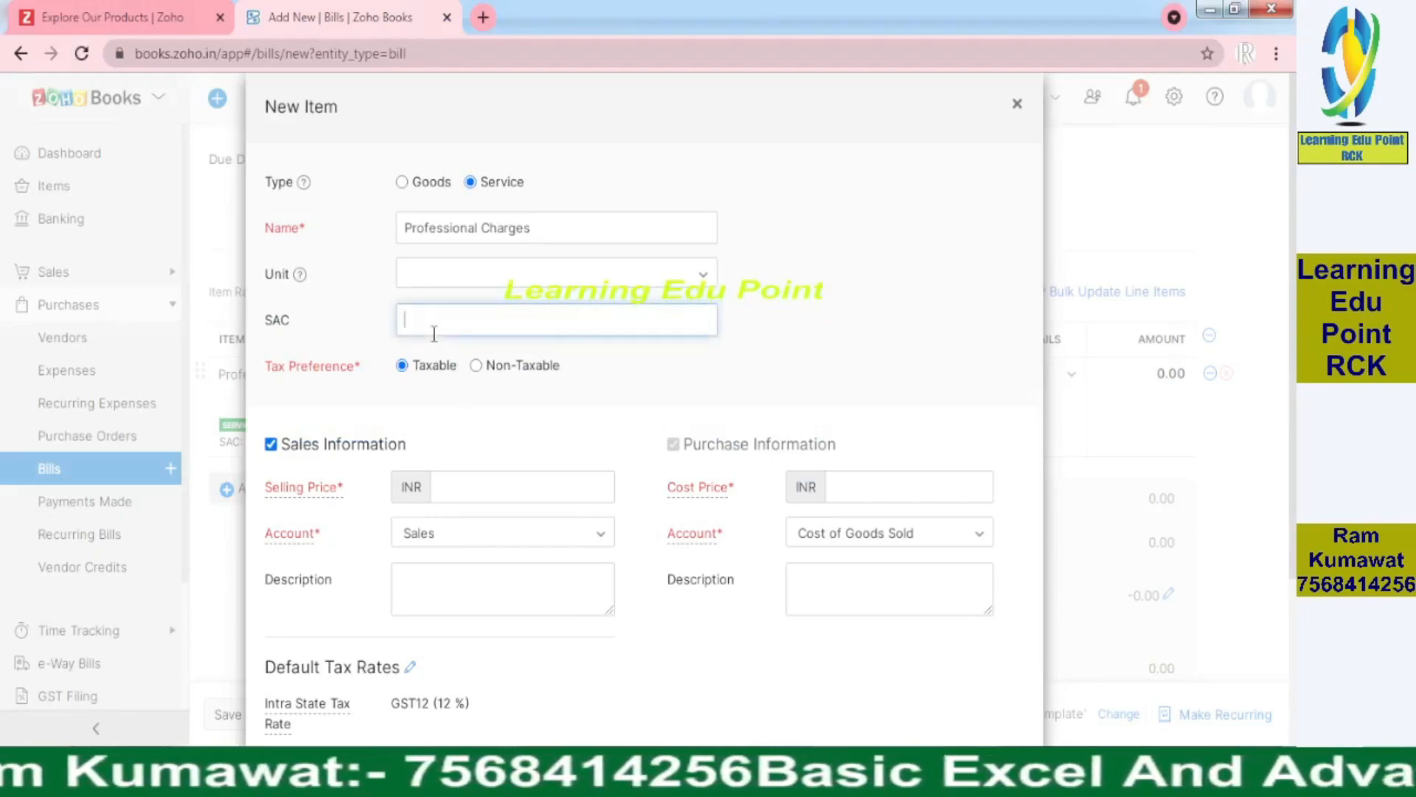
pyautogui.hotkey('ctrl', 'v')
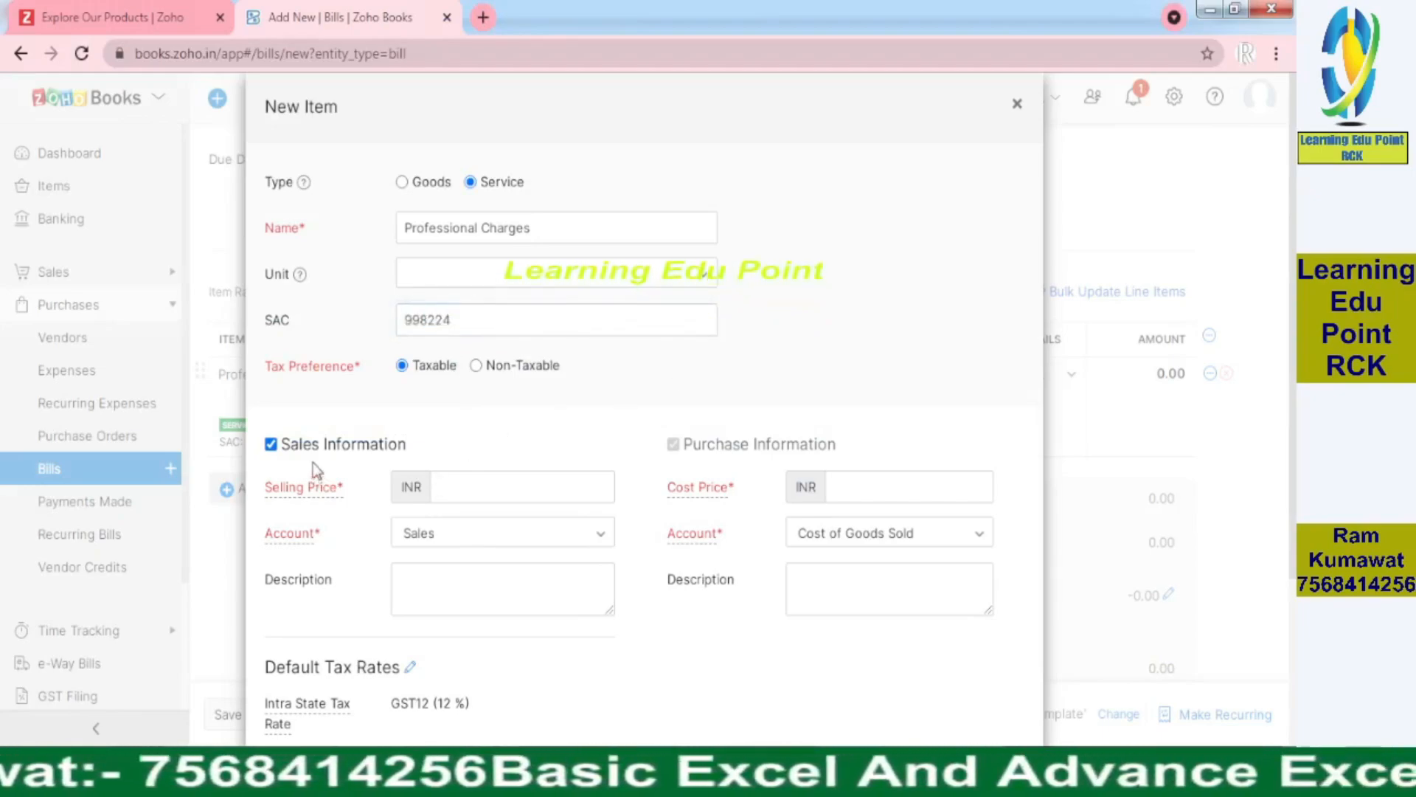
pyautogui.click(271, 444)
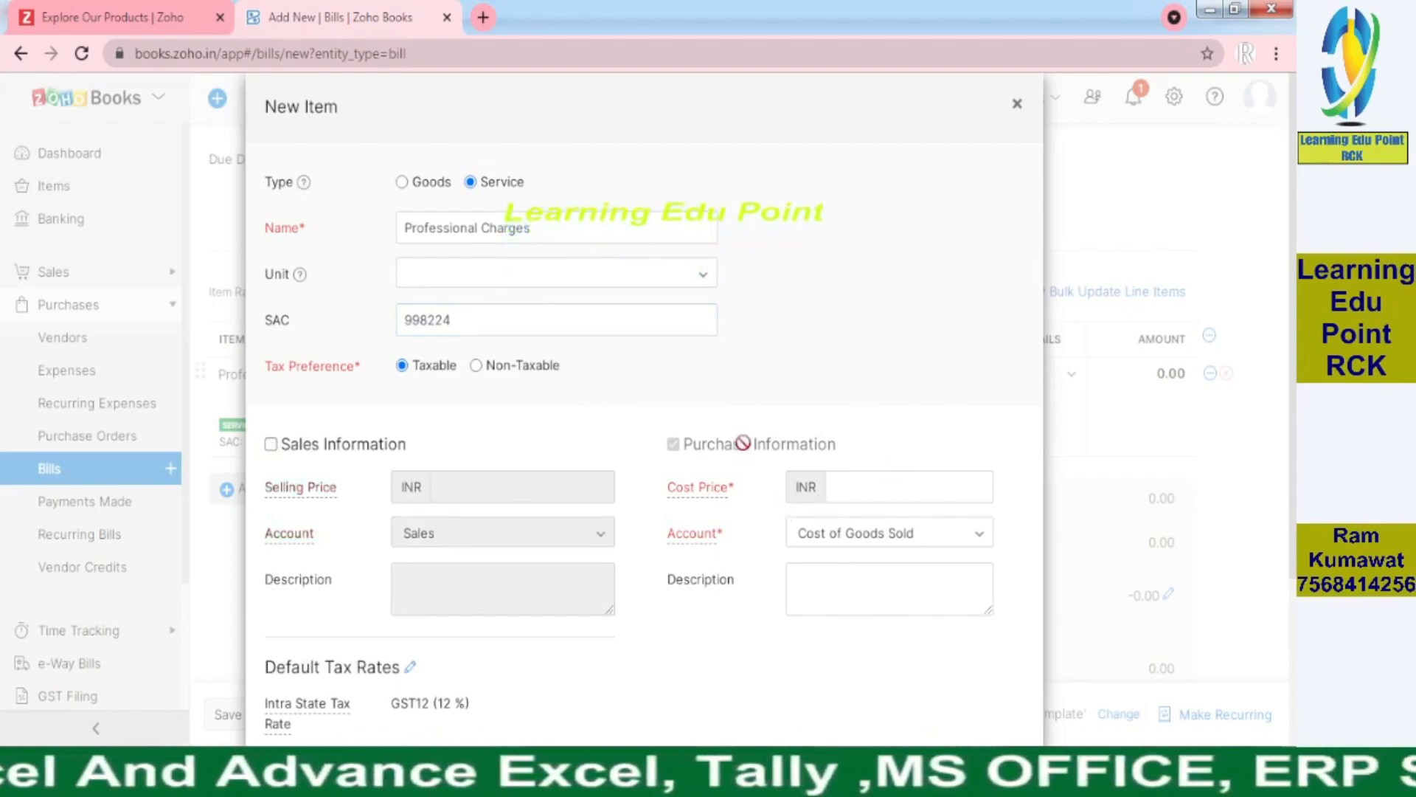
# Reopen the Purchase Account list with search cleared and scroll to the top of Expense accounts
pyautogui.click(889, 546)
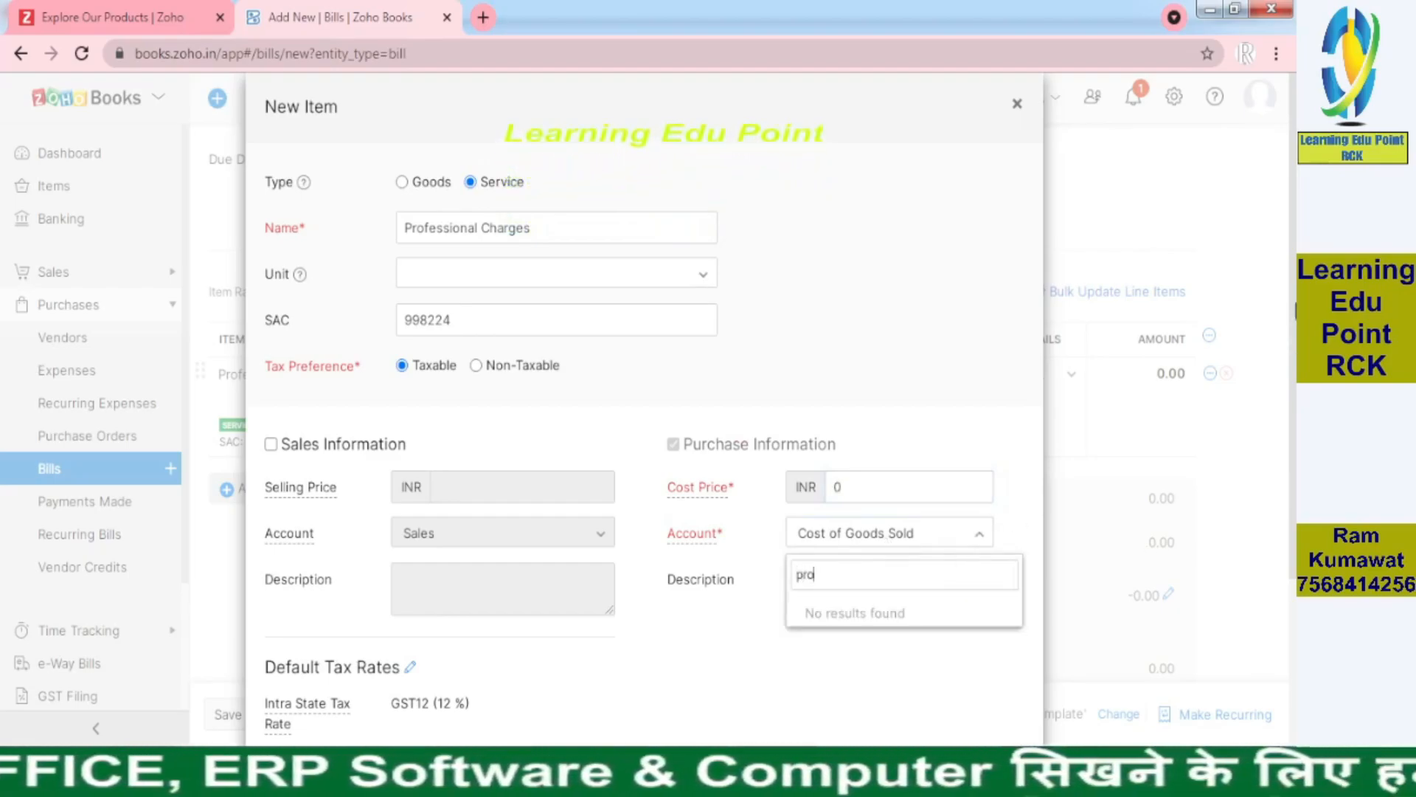
pyautogui.scroll(-3, 557, 233)
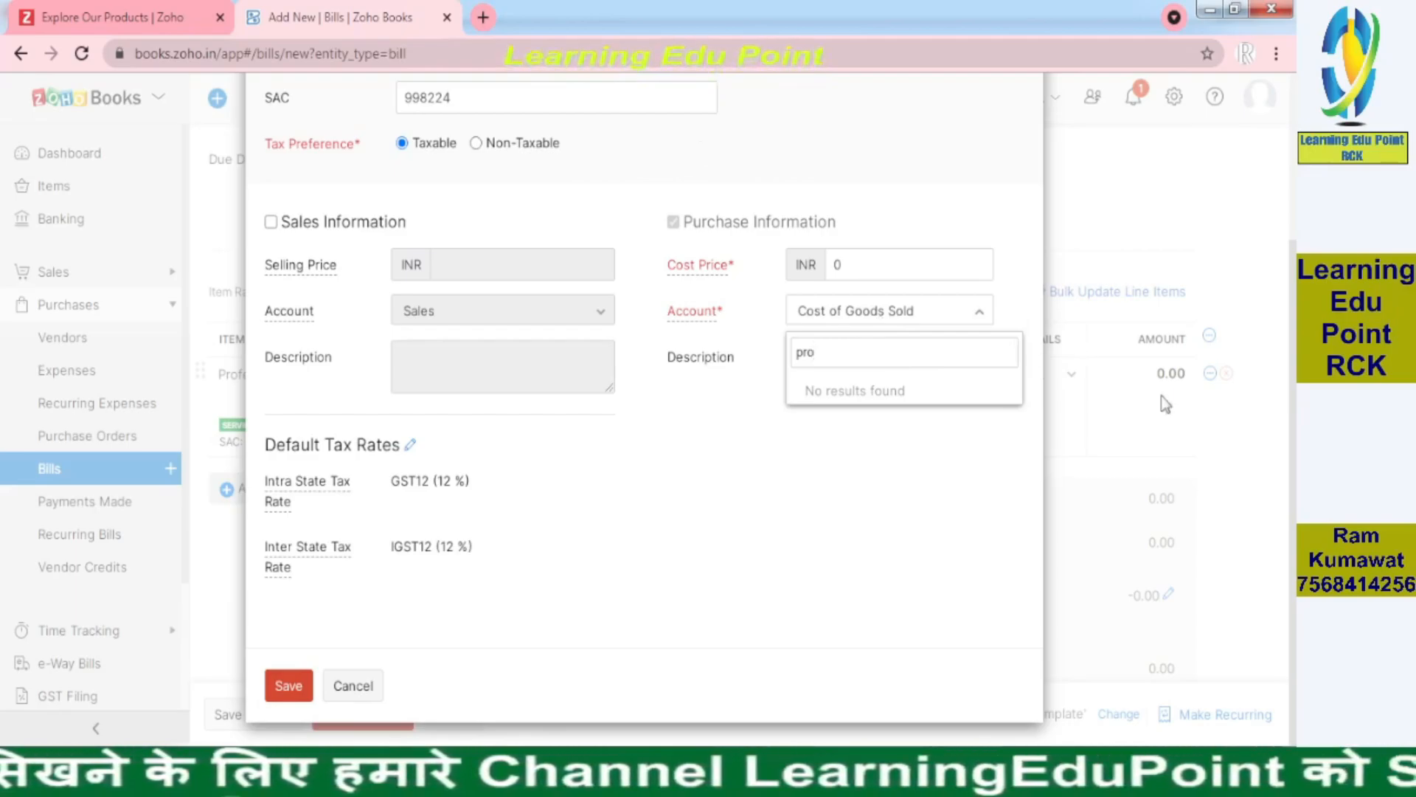
pyautogui.moveTo(1295, 375); pyautogui.dragTo(1292, 239)
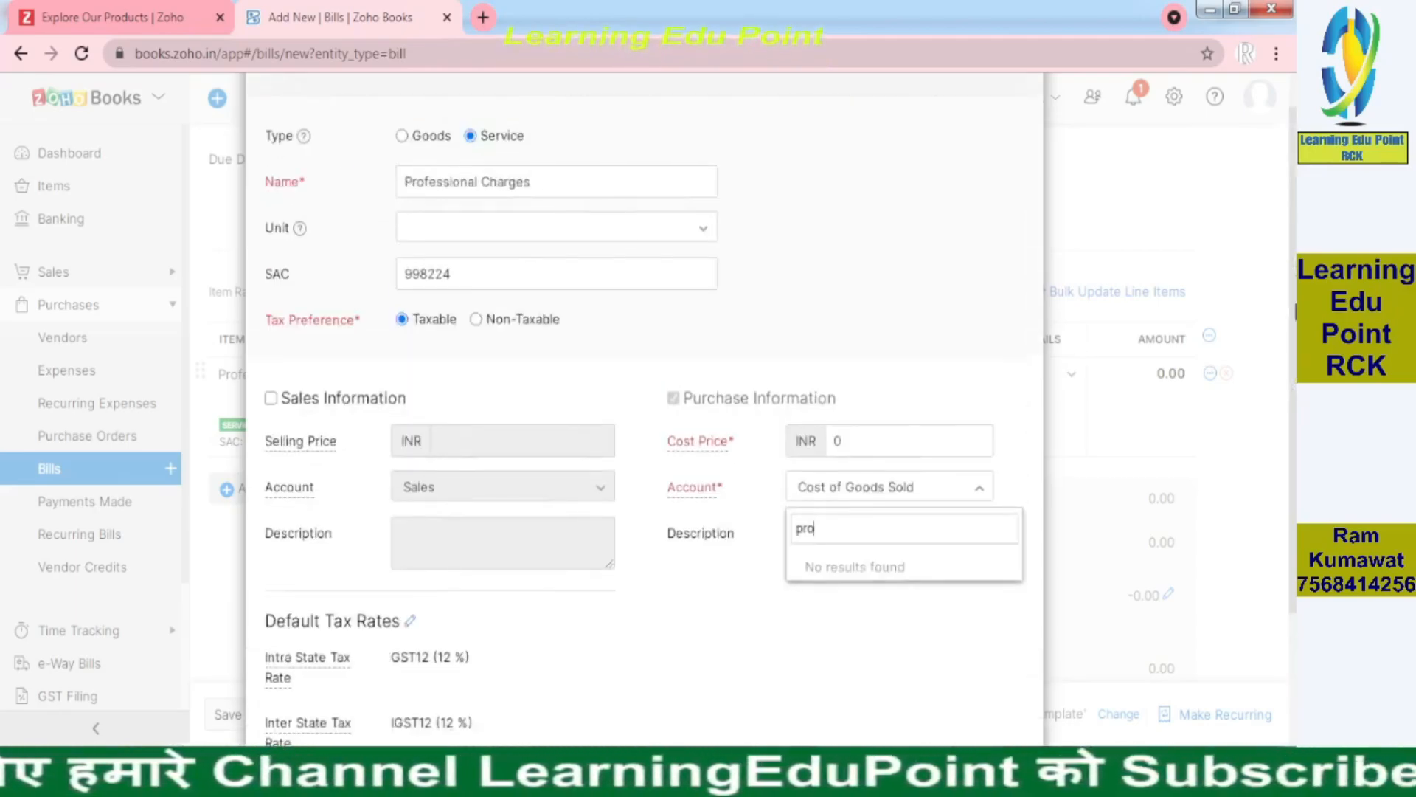
pyautogui.scroll(-2, 881, 378)
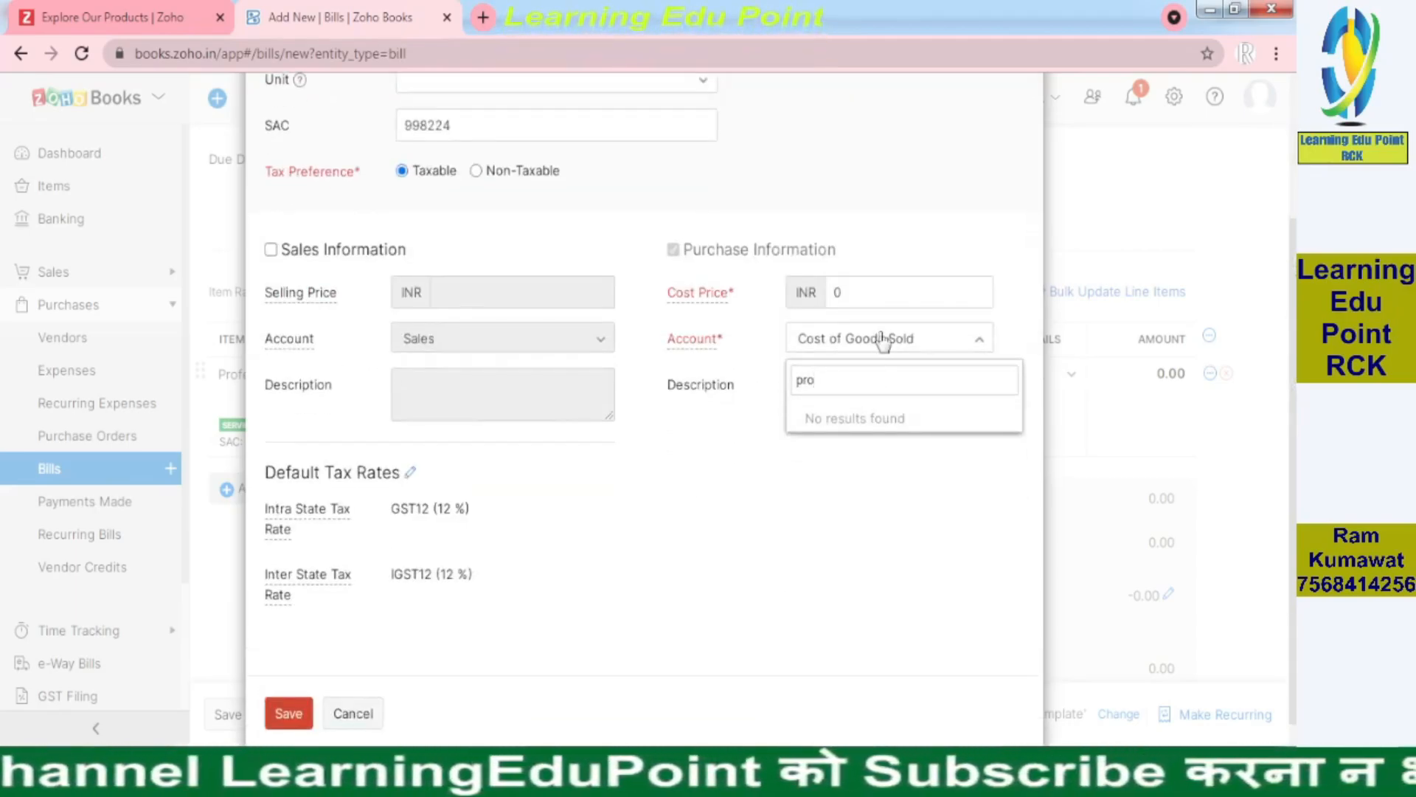
pyautogui.click(883, 338)
pyautogui.click(883, 338)
pyautogui.scroll(5, 989, 538)
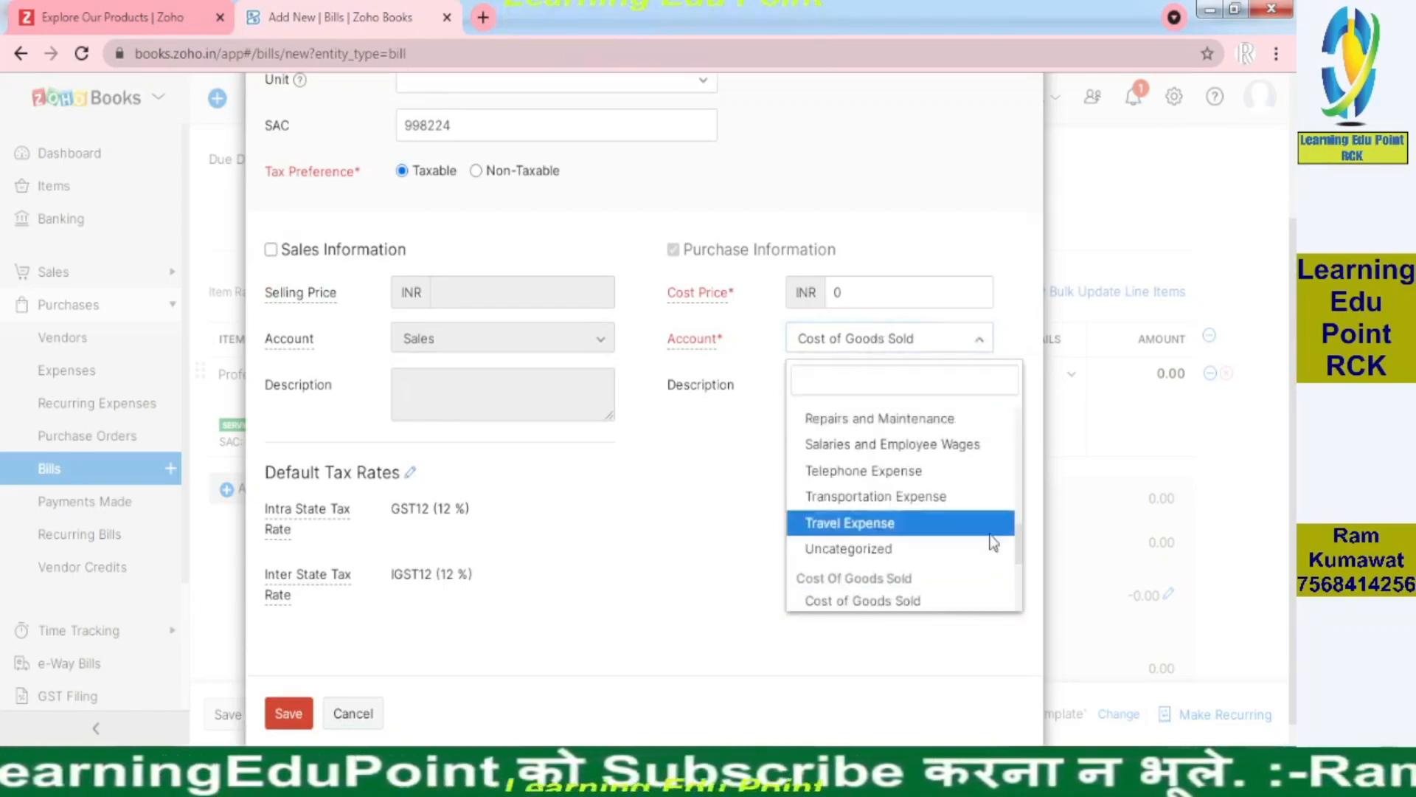
pyautogui.scroll(1, 1008, 426)
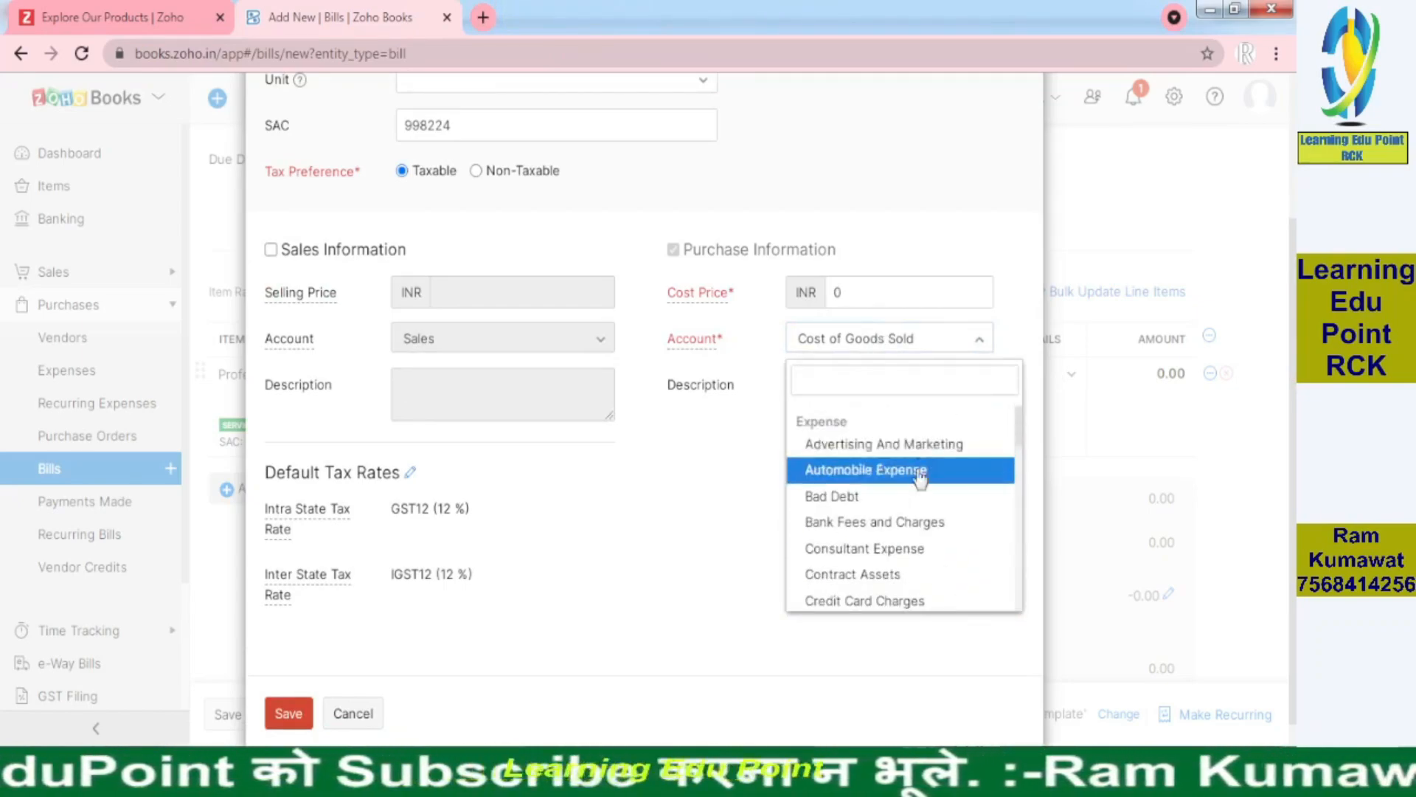
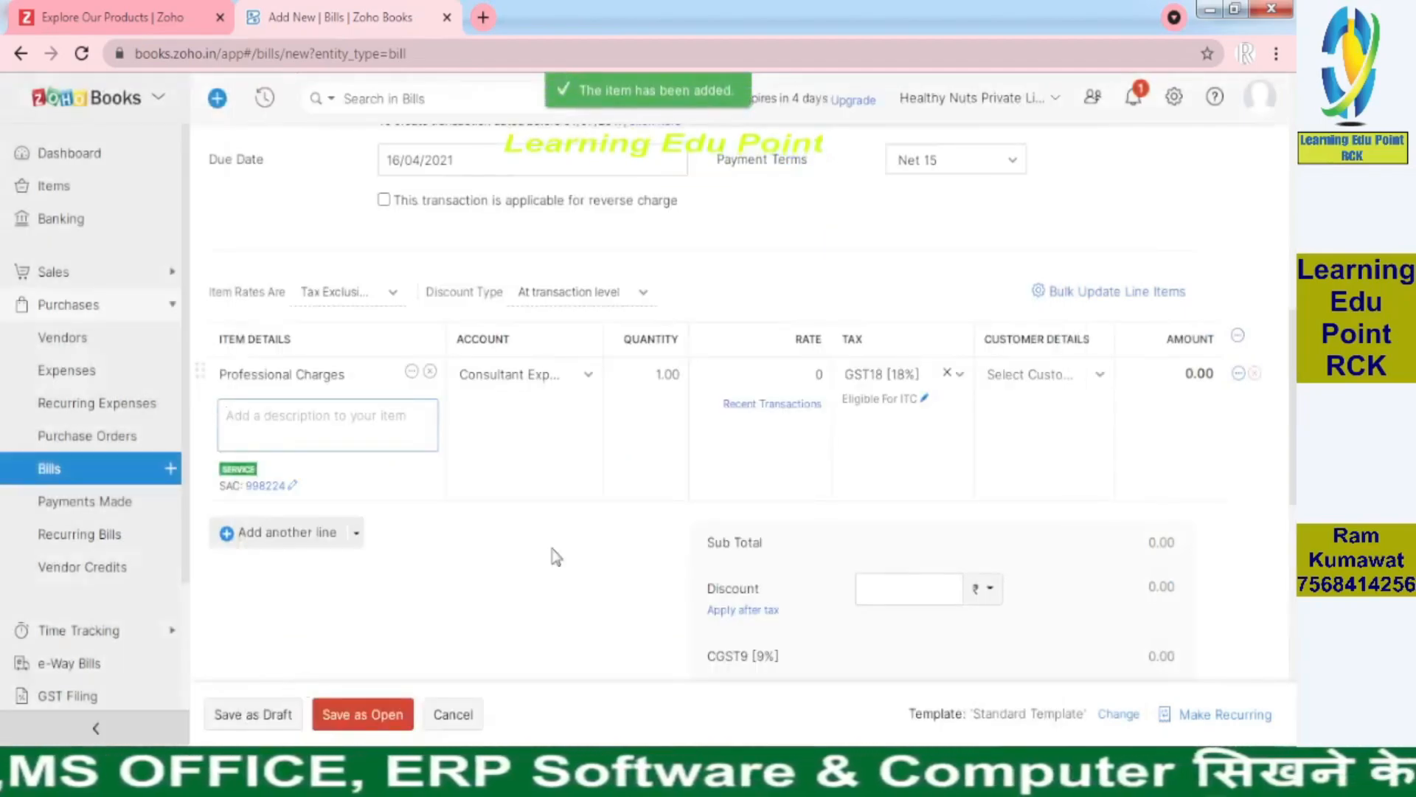
# Enter 100000 as the Professional Charges rate, checking it against the 194J invoice PDF
pyautogui.click(787, 371)
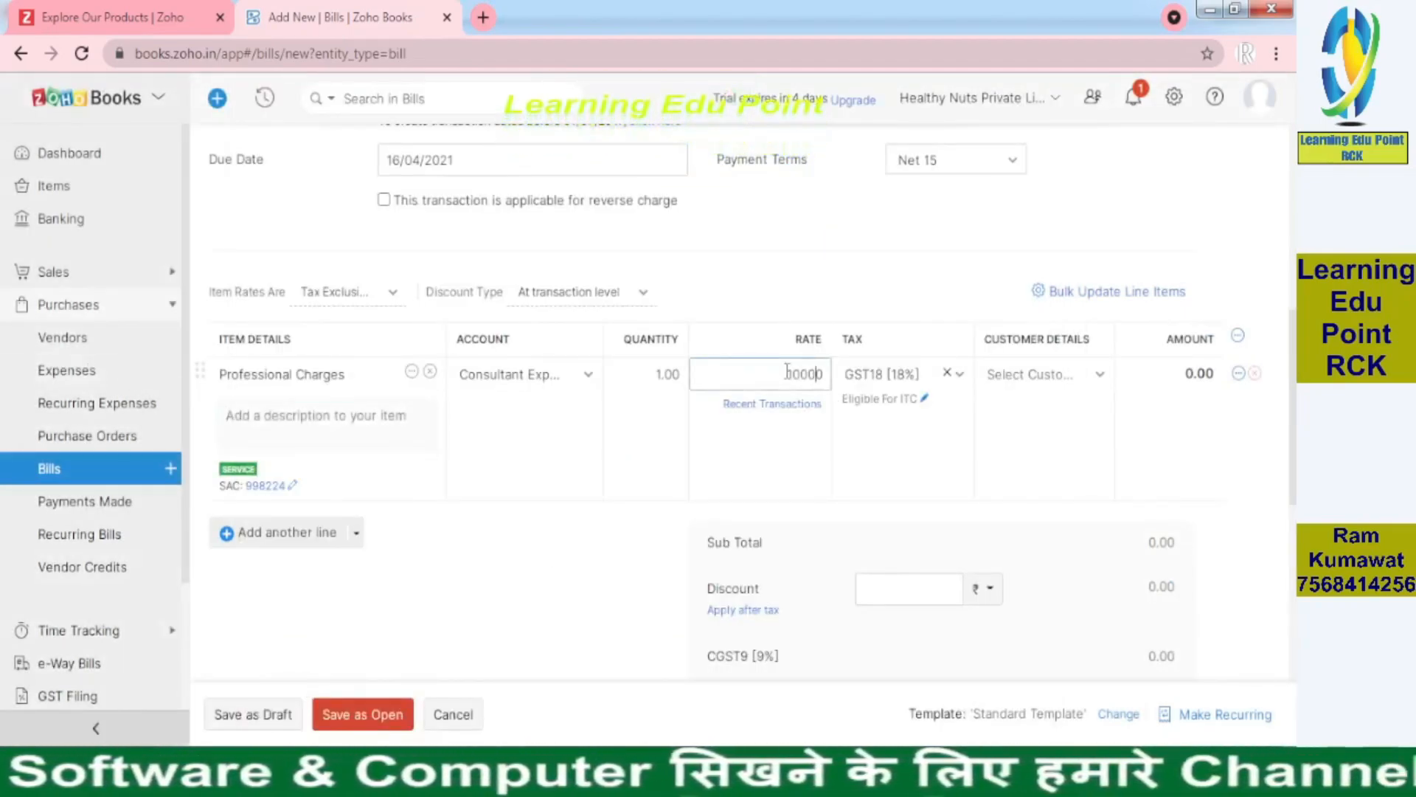
pyautogui.hotkey('alt', 'Tab')
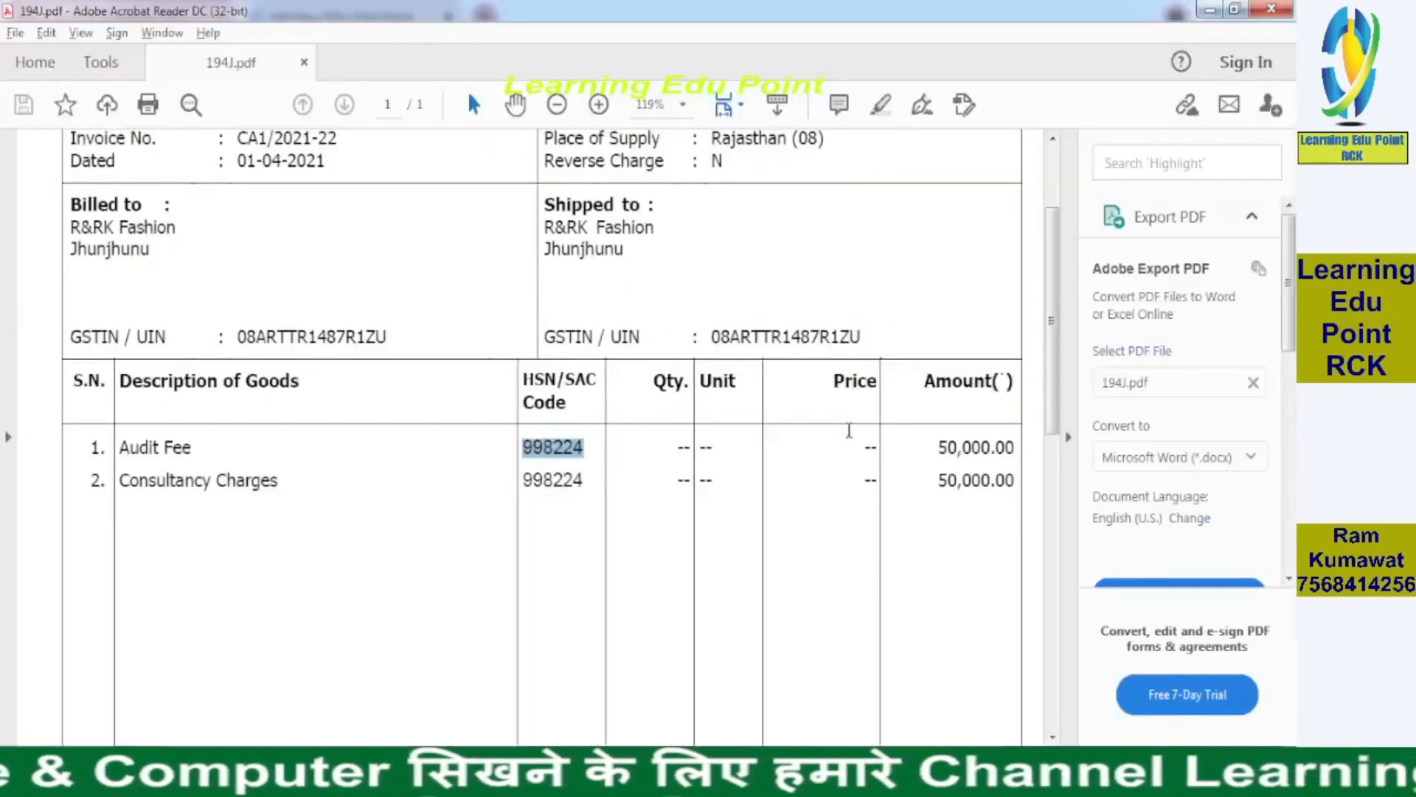
pyautogui.hotkey('alt', 'Tab')
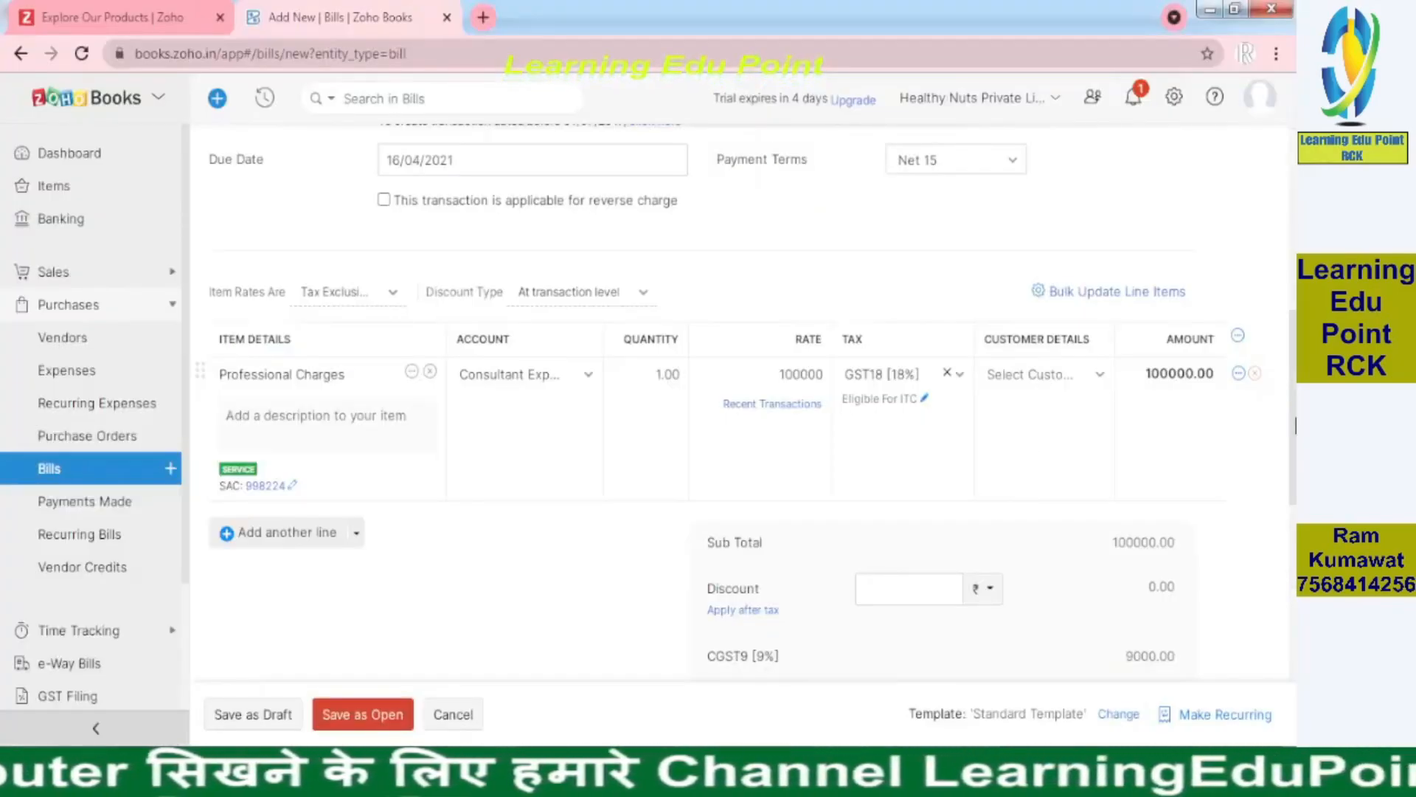
pyautogui.scroll(-2, 1296, 461)
pyautogui.scroll(-1, 1297, 461)
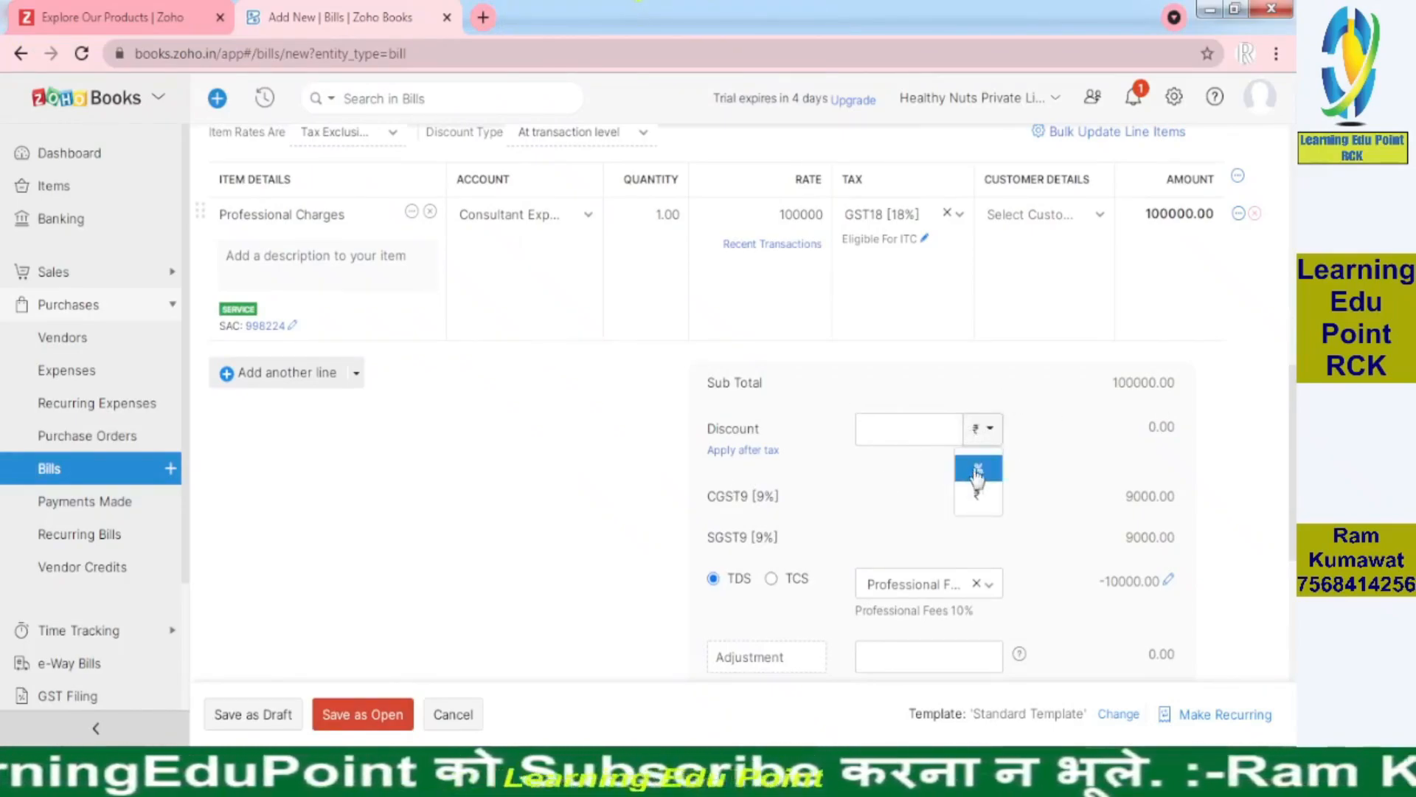
# Keep the discount in rupees and confirm Professional Fees 10% TDS, totalling 108000.00
pyautogui.click(1108, 431)
pyautogui.moveTo(1296, 466); pyautogui.dragTo(1296, 501)
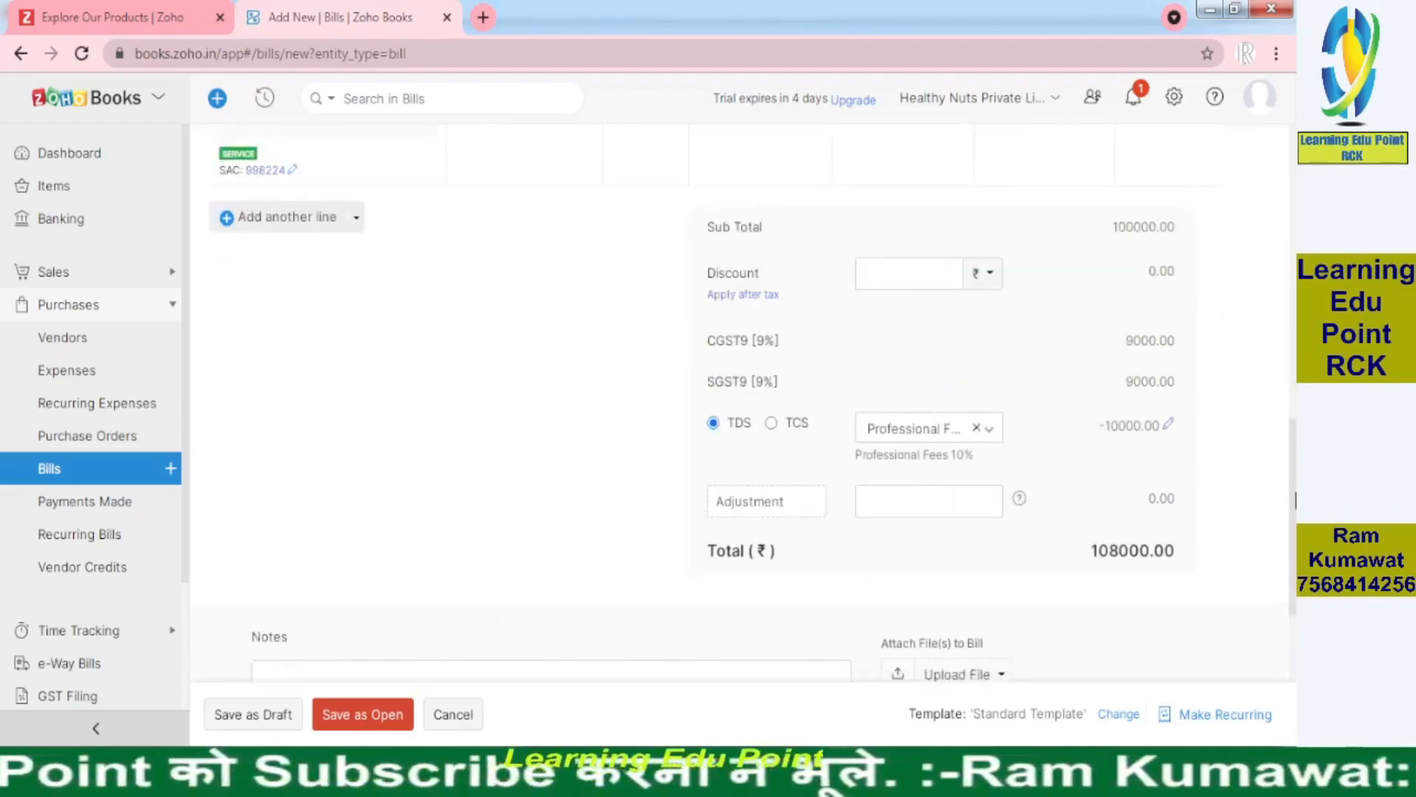
pyautogui.hotkey('alt', 'Tab')
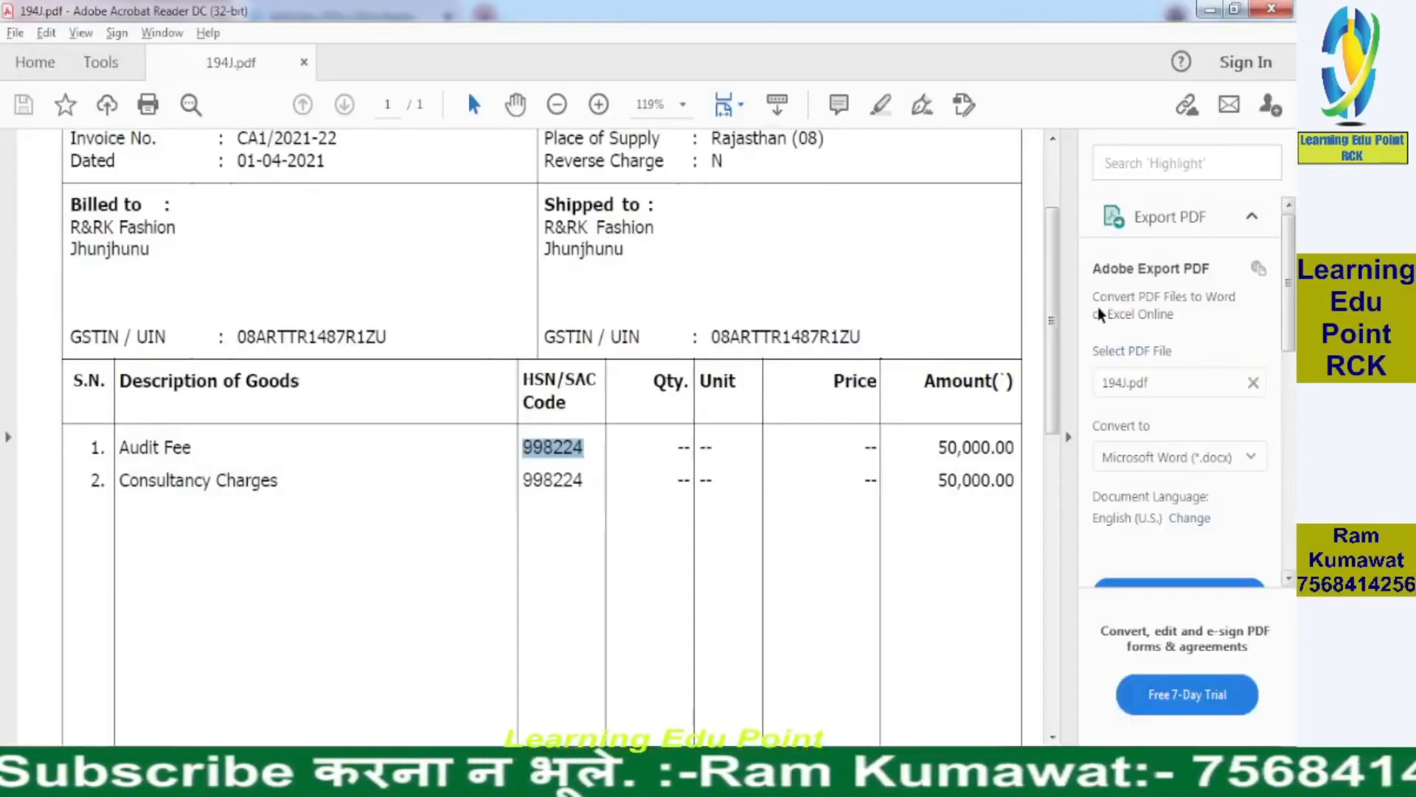
pyautogui.scroll(-5, 981, 575)
pyautogui.hotkey('alt', 'Tab')
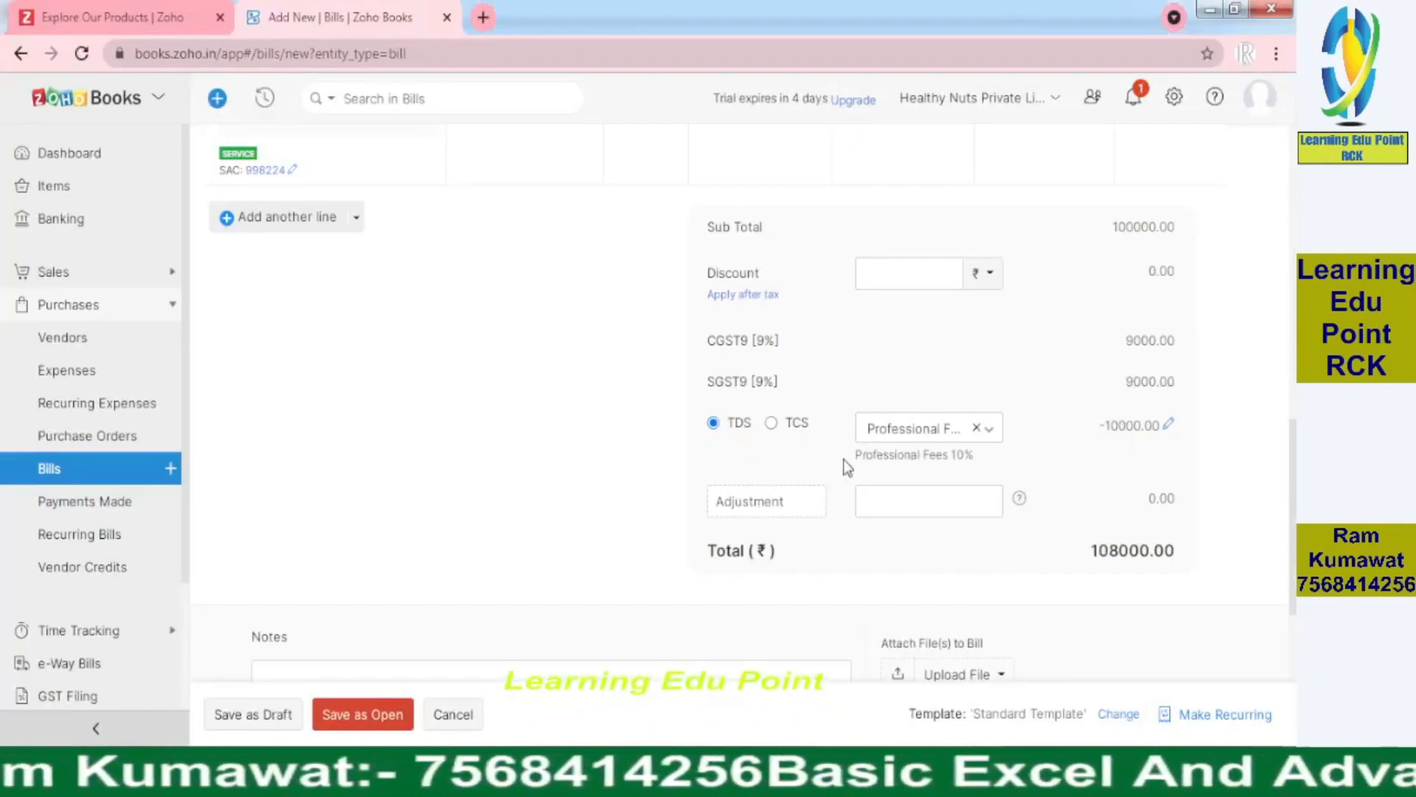
pyautogui.moveTo(845, 461); pyautogui.dragTo(976, 457)
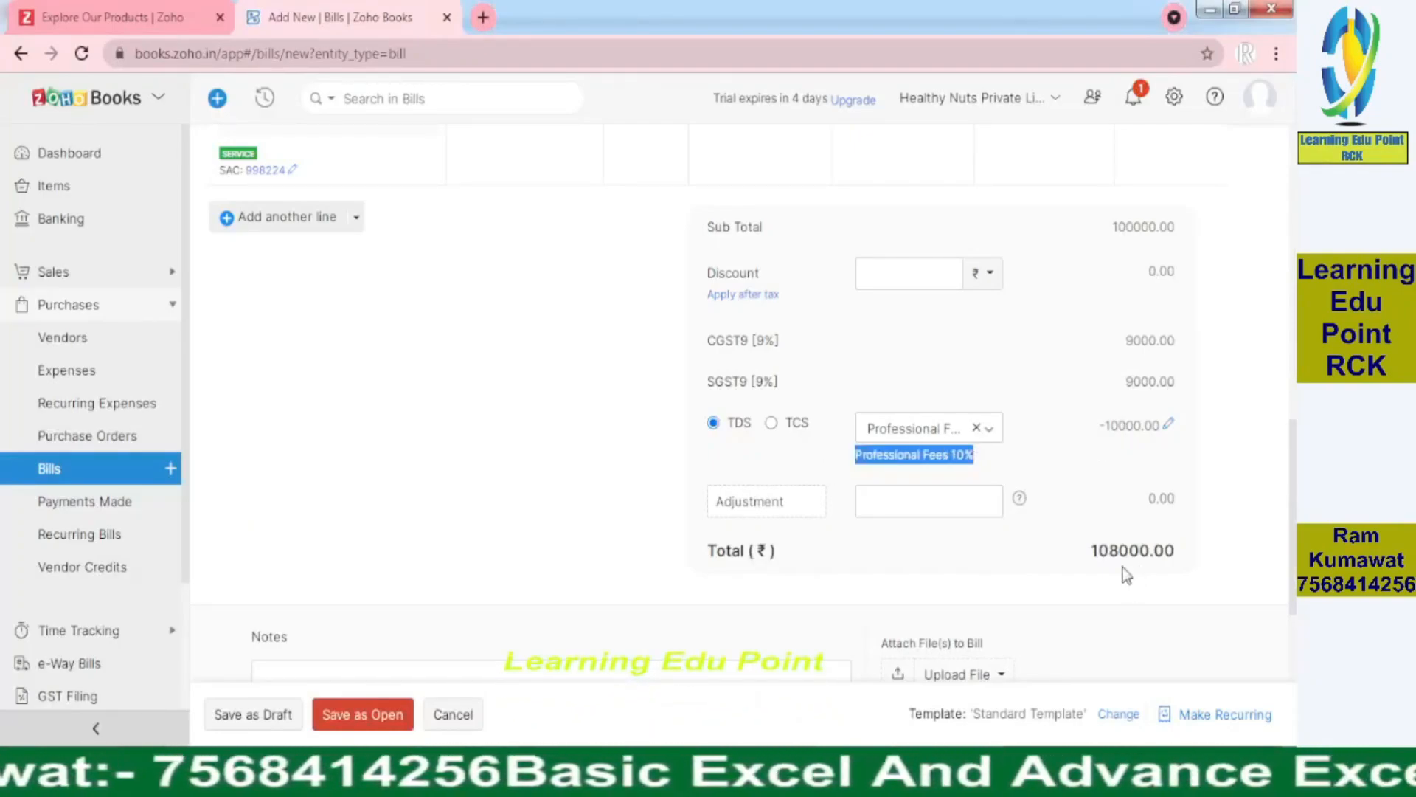
pyautogui.scroll(-2, 738, 516)
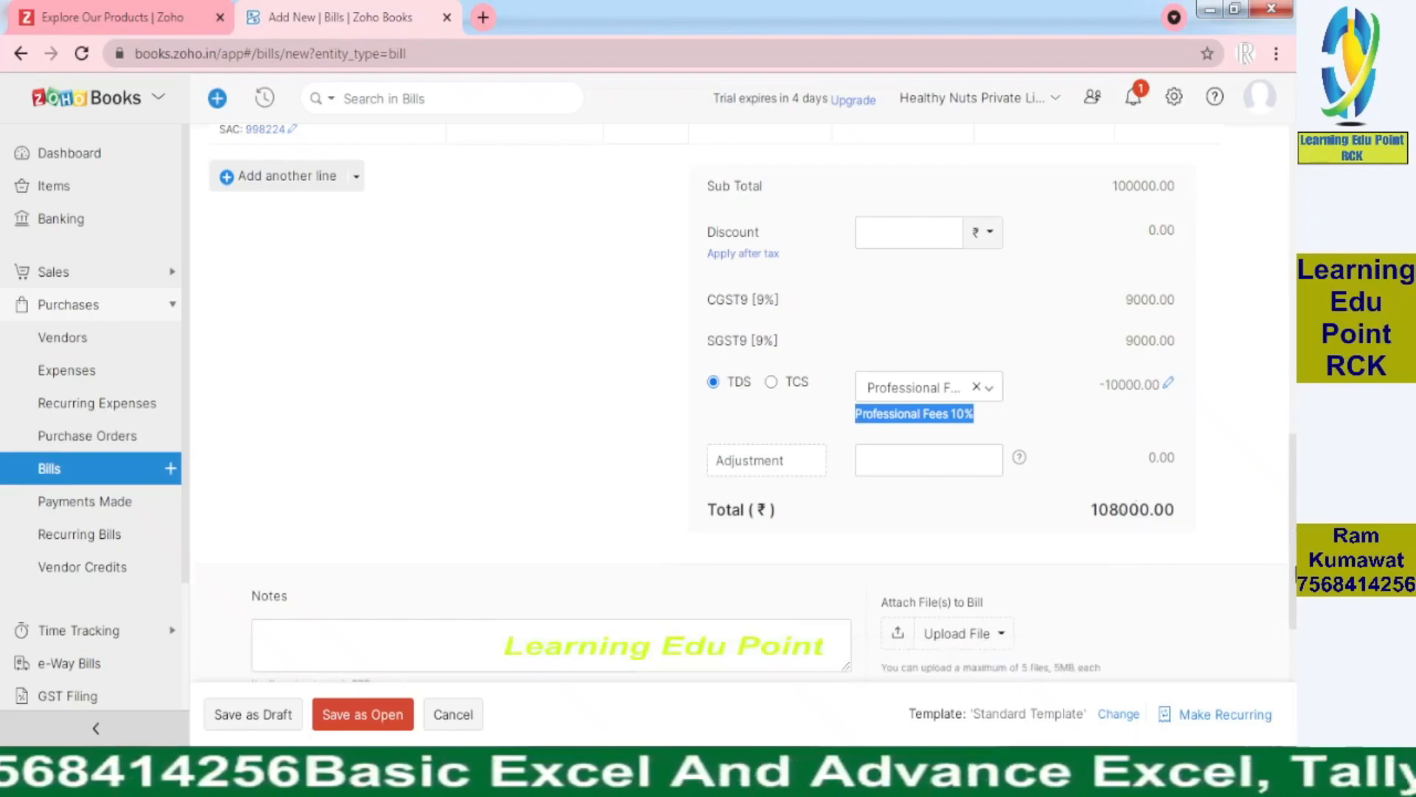
# Save the bill as Open, reopen it for editing, and attach 194J.pdf from the desktop
pyautogui.click(352, 715)
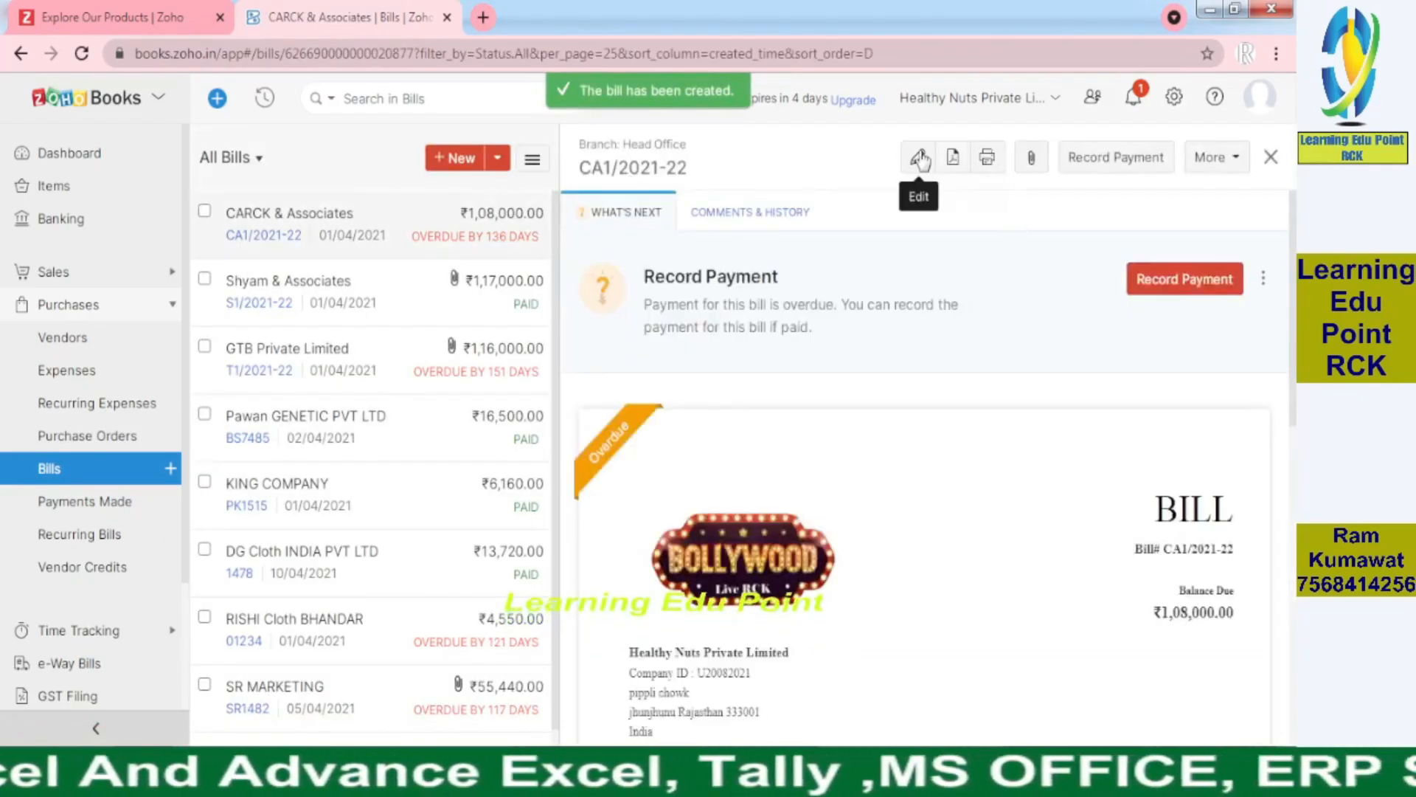
pyautogui.click(920, 157)
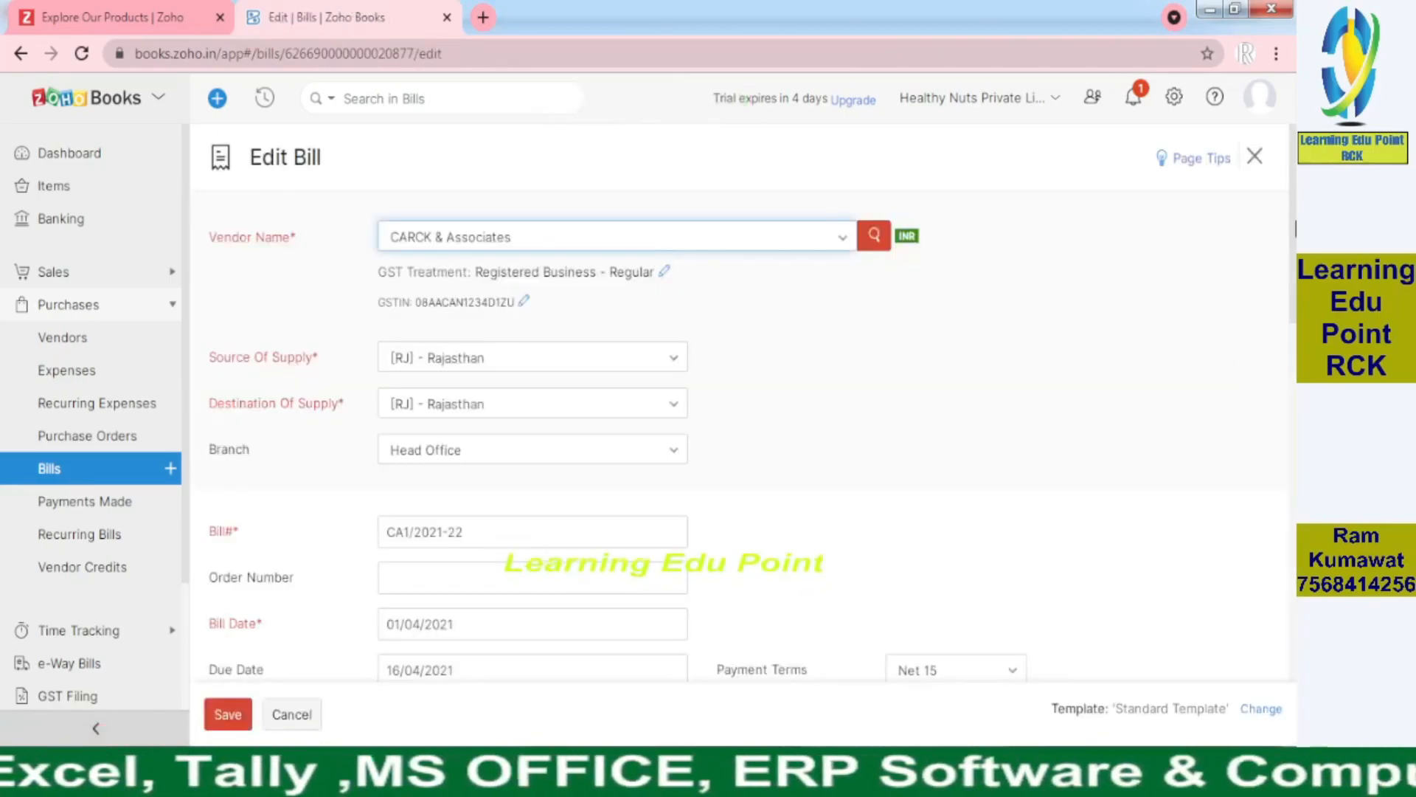
pyautogui.scroll(-3, 1257, 359)
pyautogui.scroll(-10, 738, 413)
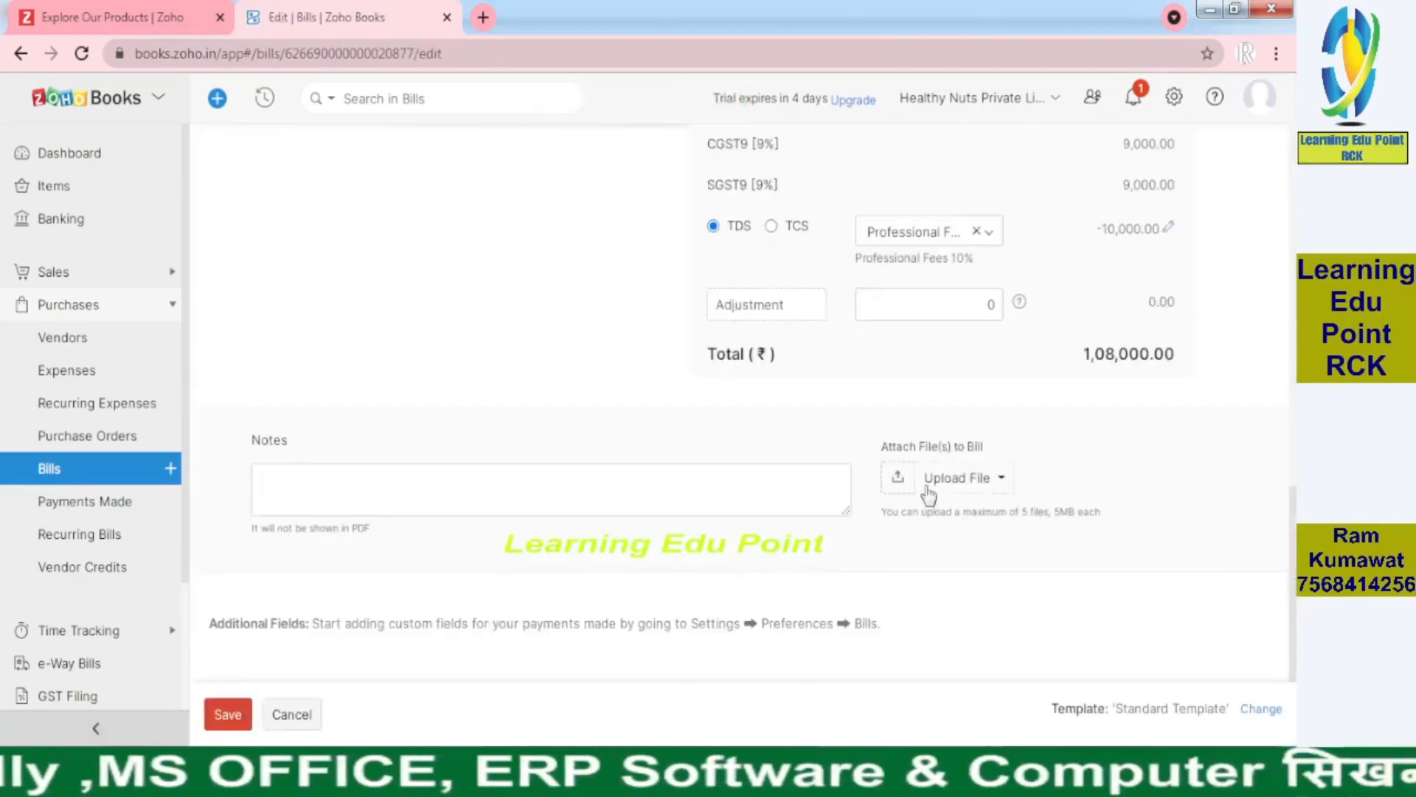
pyautogui.click(968, 481)
pyautogui.click(961, 516)
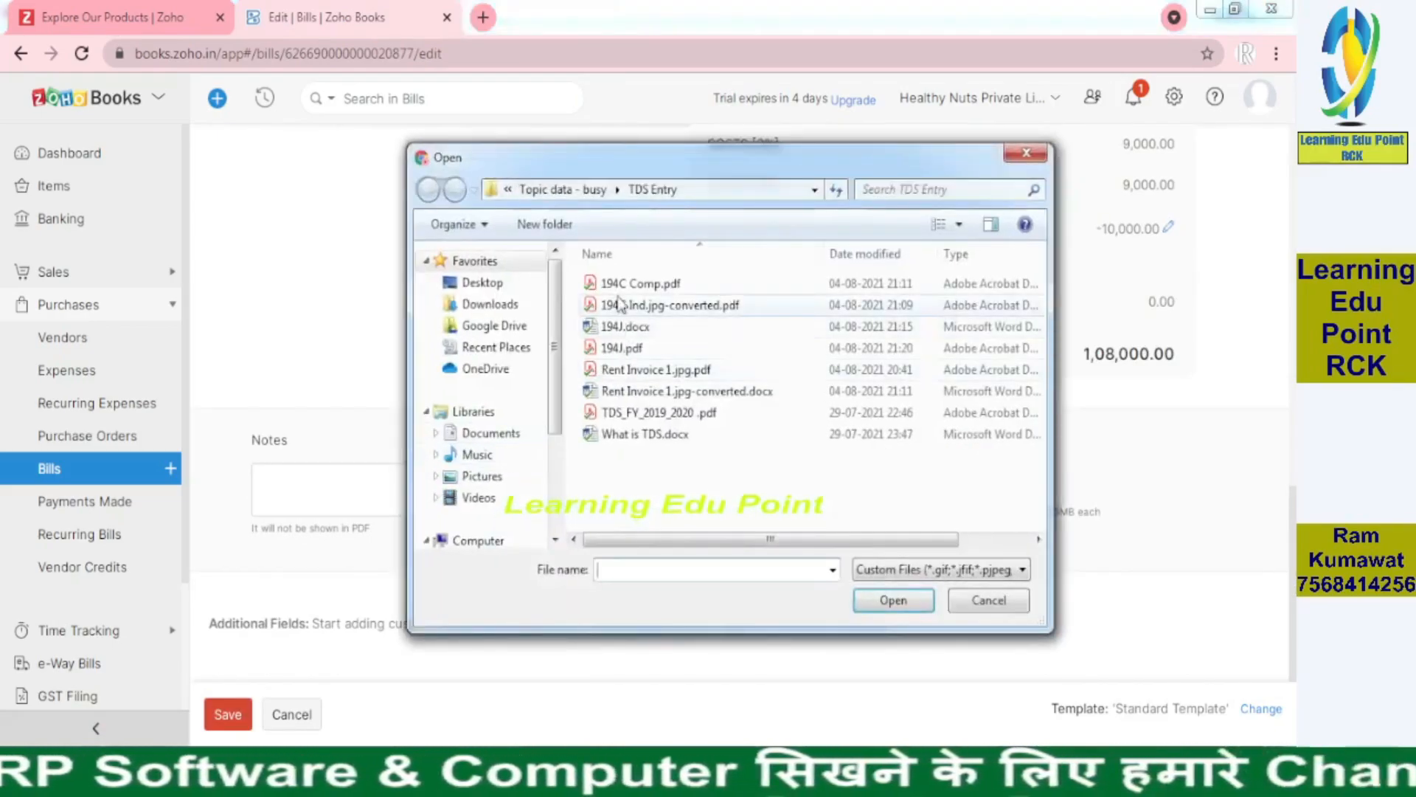
pyautogui.doubleClick(625, 352)
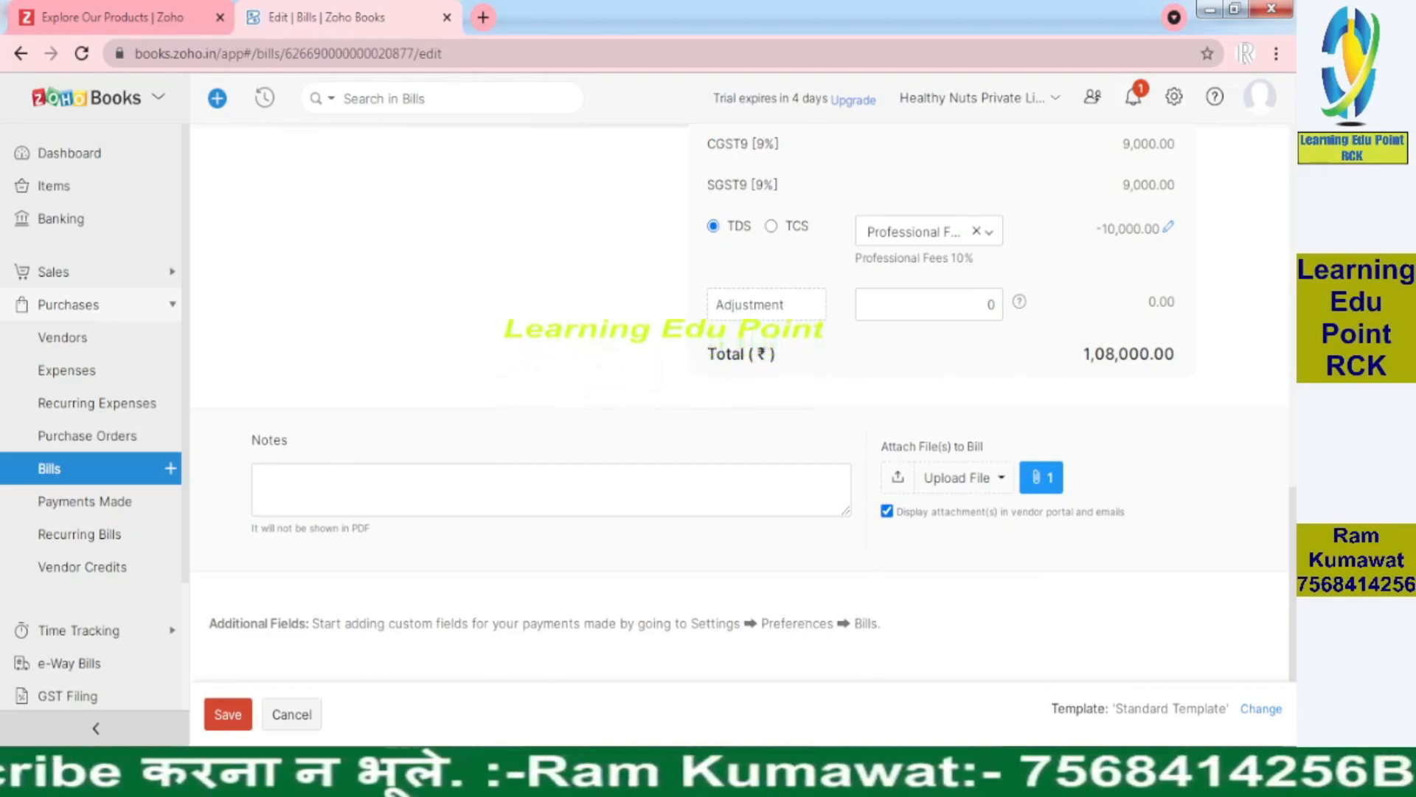
# Save bill CA1/2021-22 and expand its journal, showing TDS Payable credited 10,000.00
pyautogui.click(228, 714)
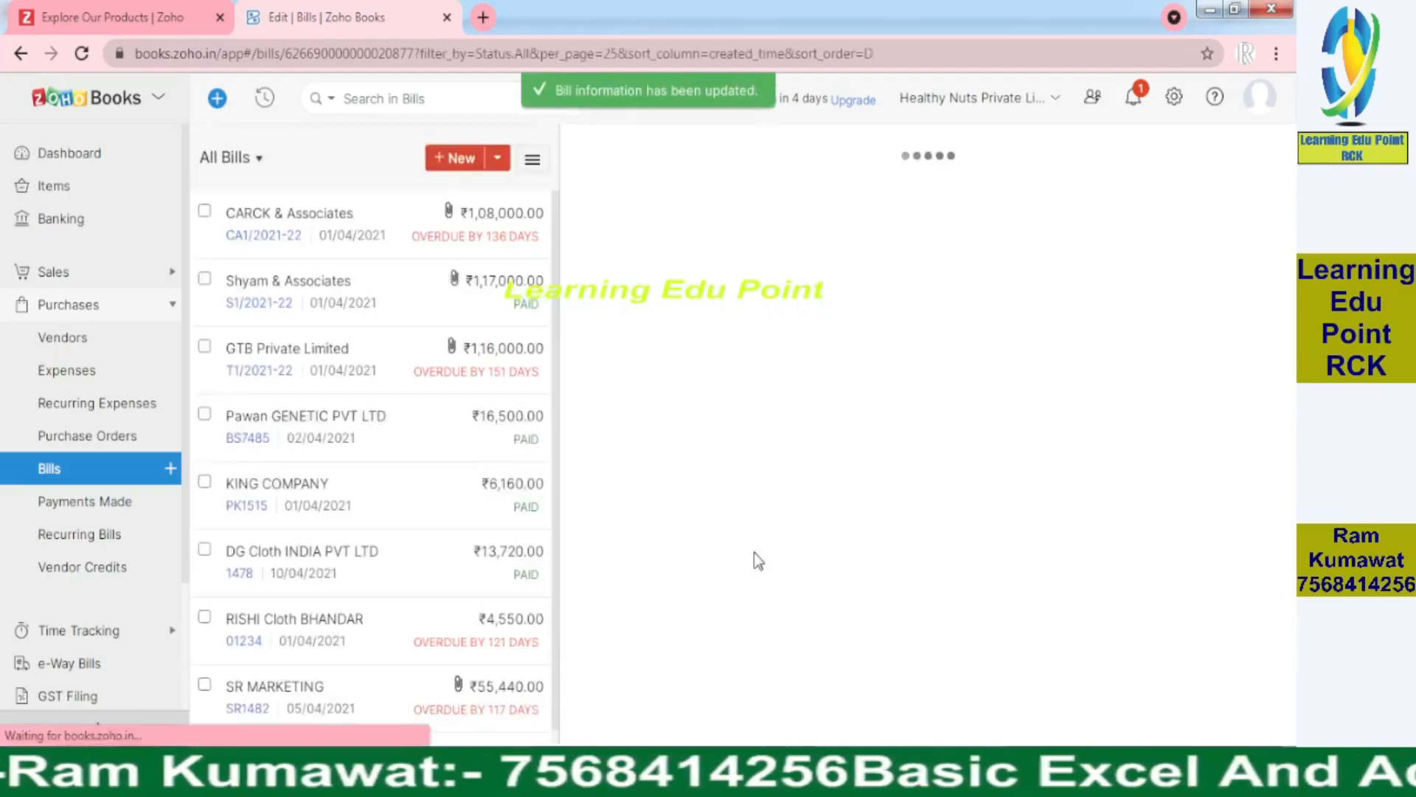
pyautogui.scroll(-7, 1287, 554)
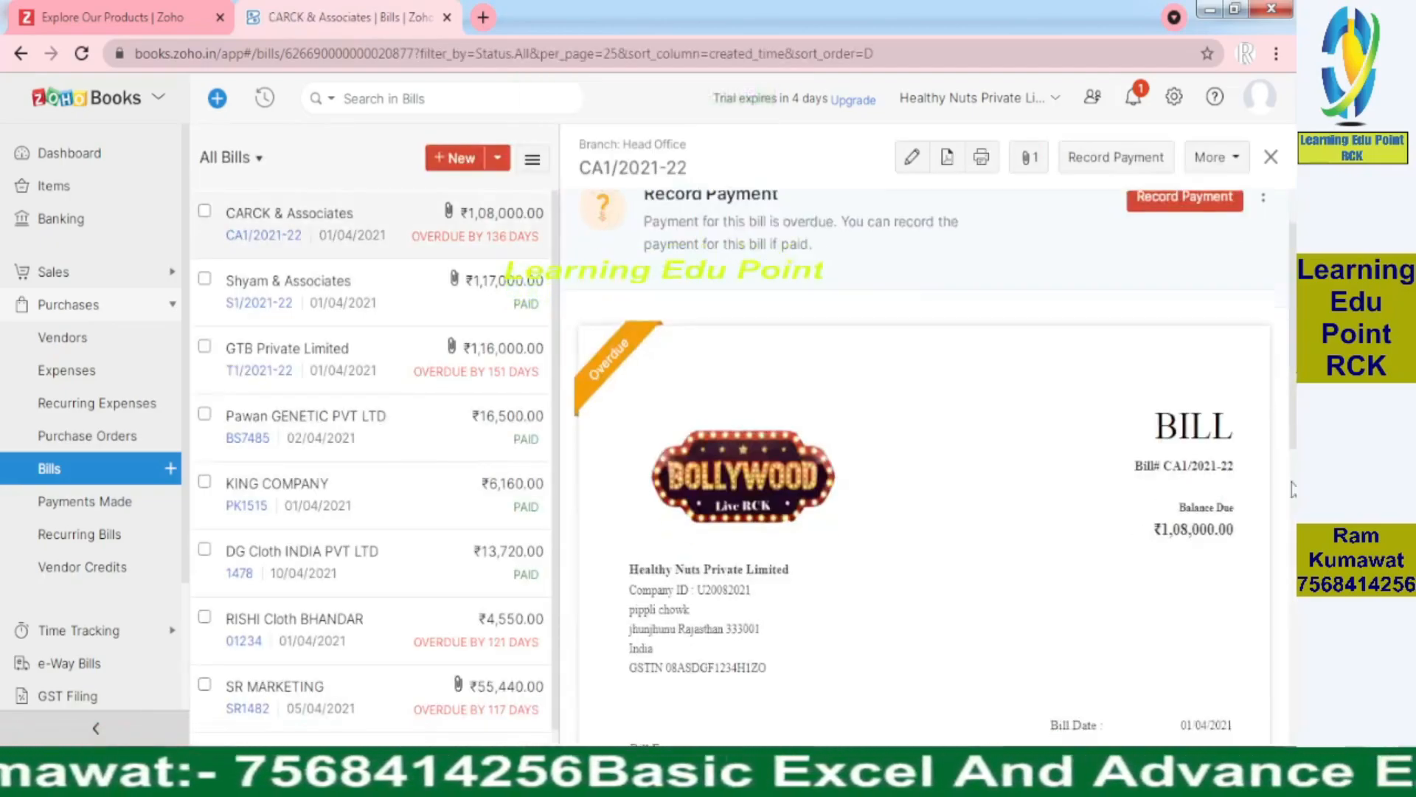
pyautogui.scroll(-5, 1287, 555)
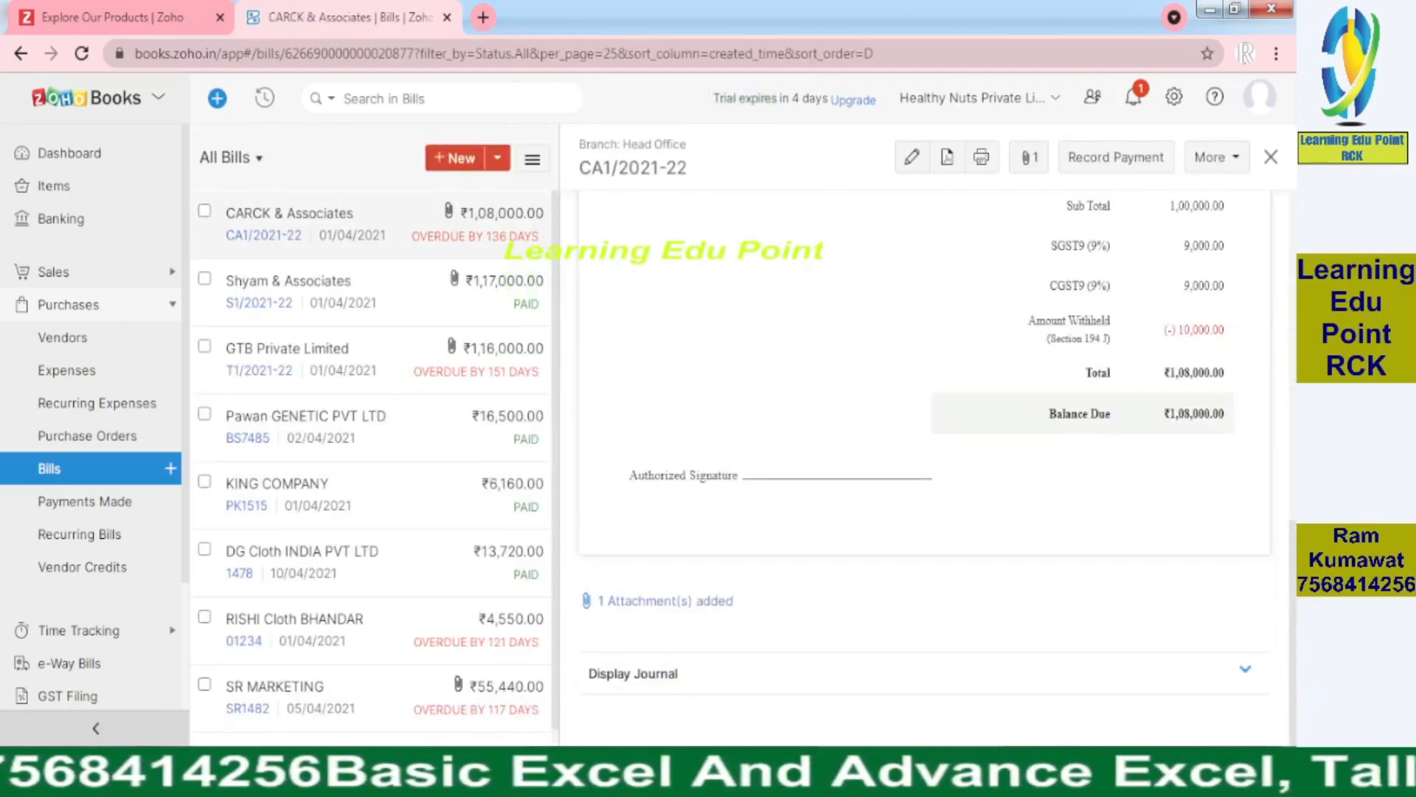
pyautogui.click(1248, 676)
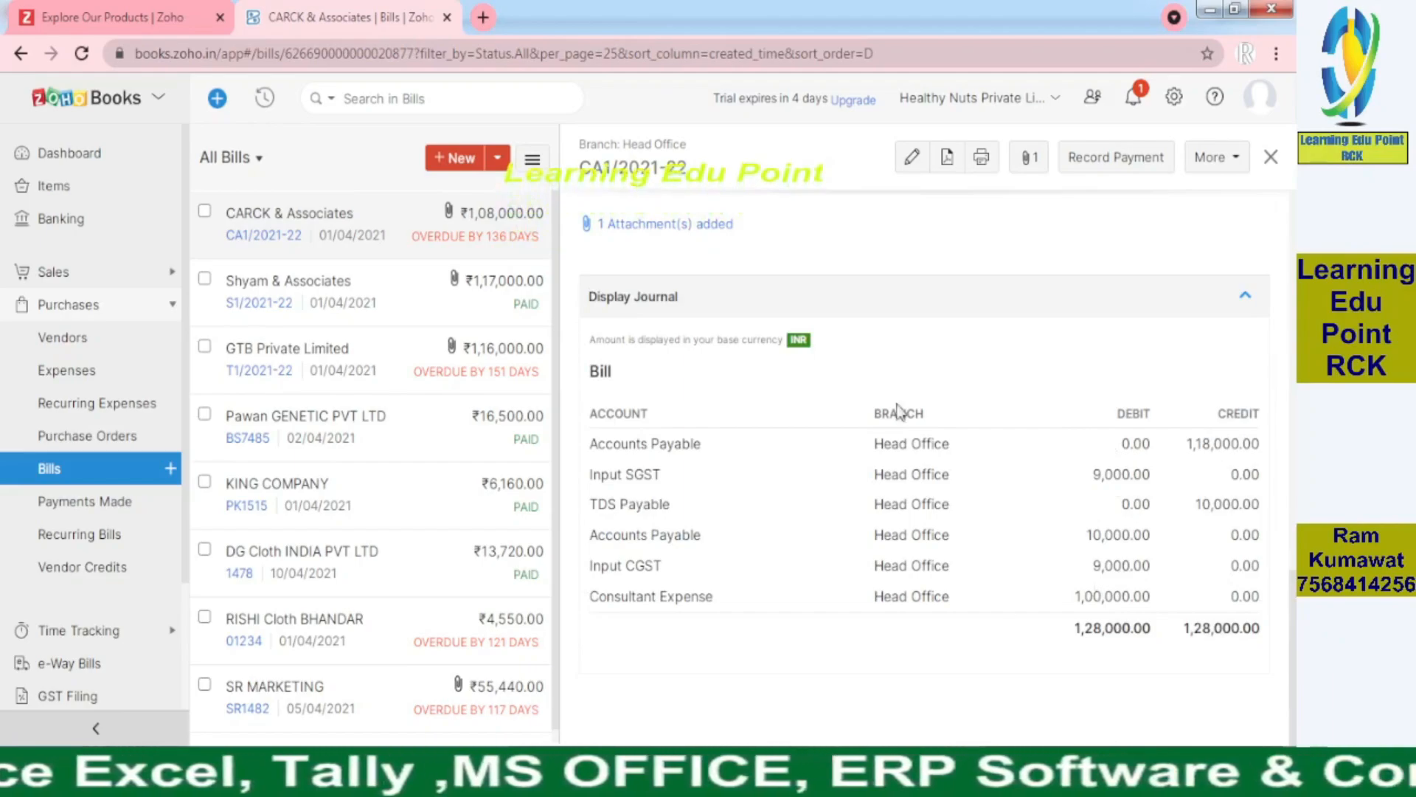
pyautogui.moveTo(1295, 688)
pyautogui.mouseDown()
pyautogui.moveTo(1294, 361)
pyautogui.moveTo(1295, 687)
pyautogui.mouseUp()
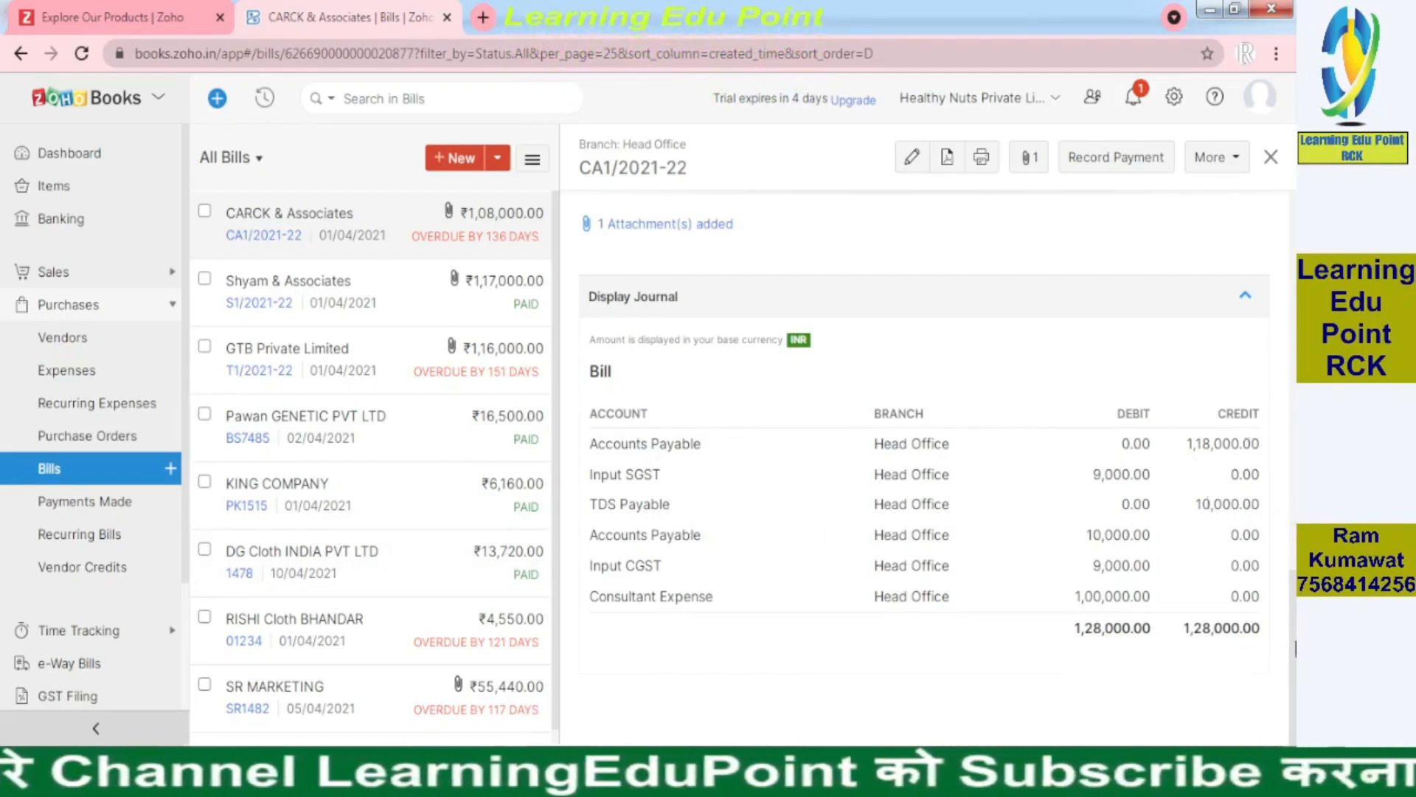
pyautogui.scroll(10, 922, 458)
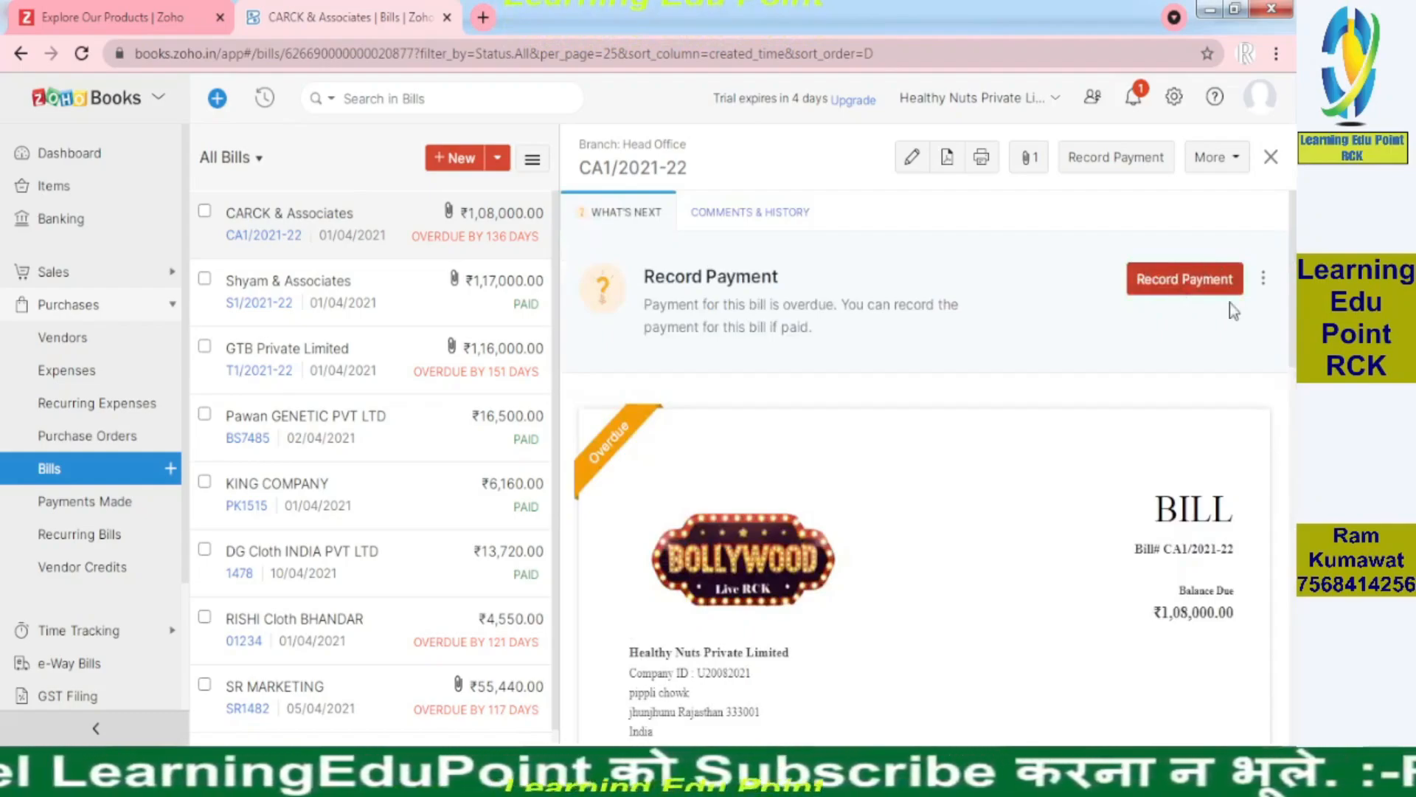
# Start a payment for bill CA1/2021-22 dated 13/04/2021
pyautogui.click(1184, 279)
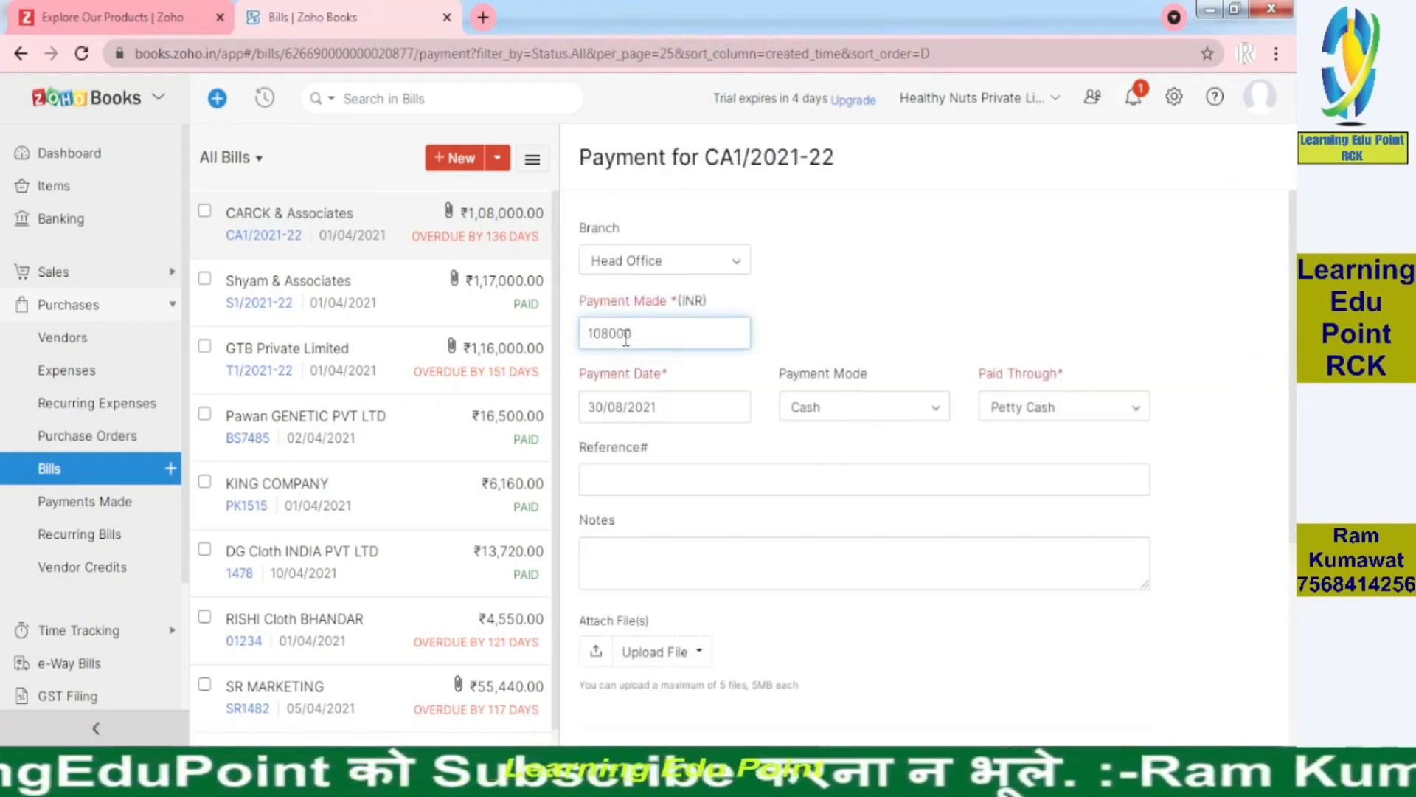
pyautogui.click(678, 408)
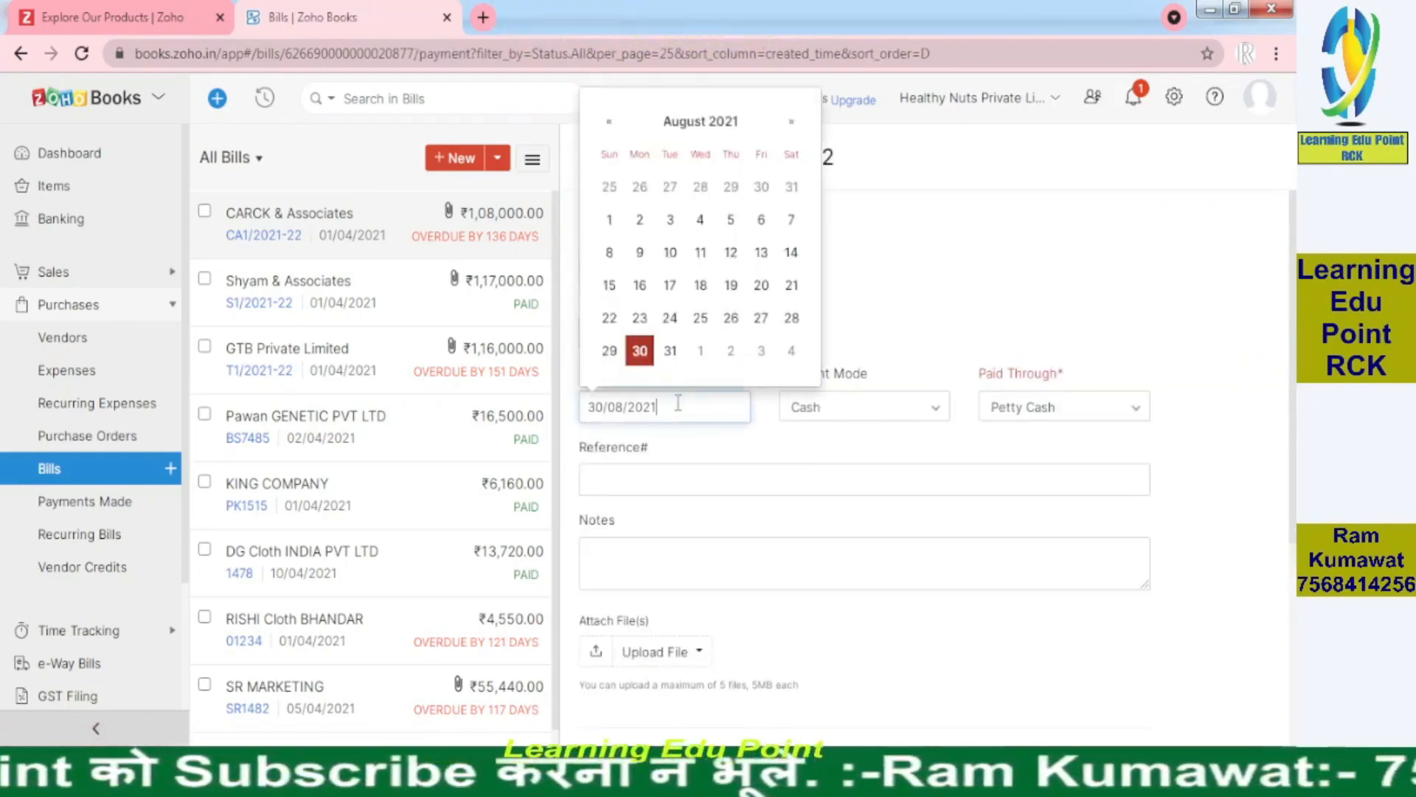
pyautogui.click(702, 125)
pyautogui.click(751, 230)
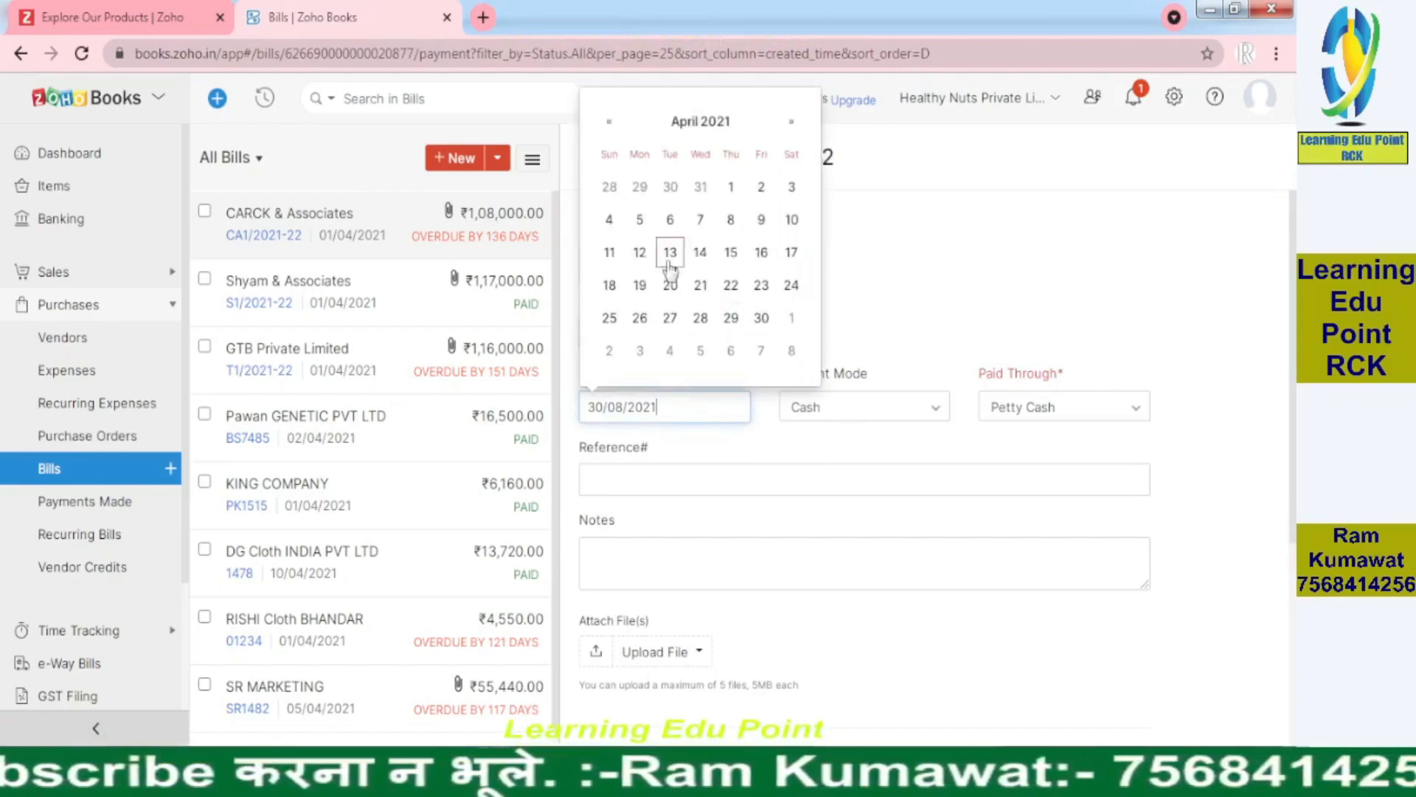
pyautogui.click(671, 253)
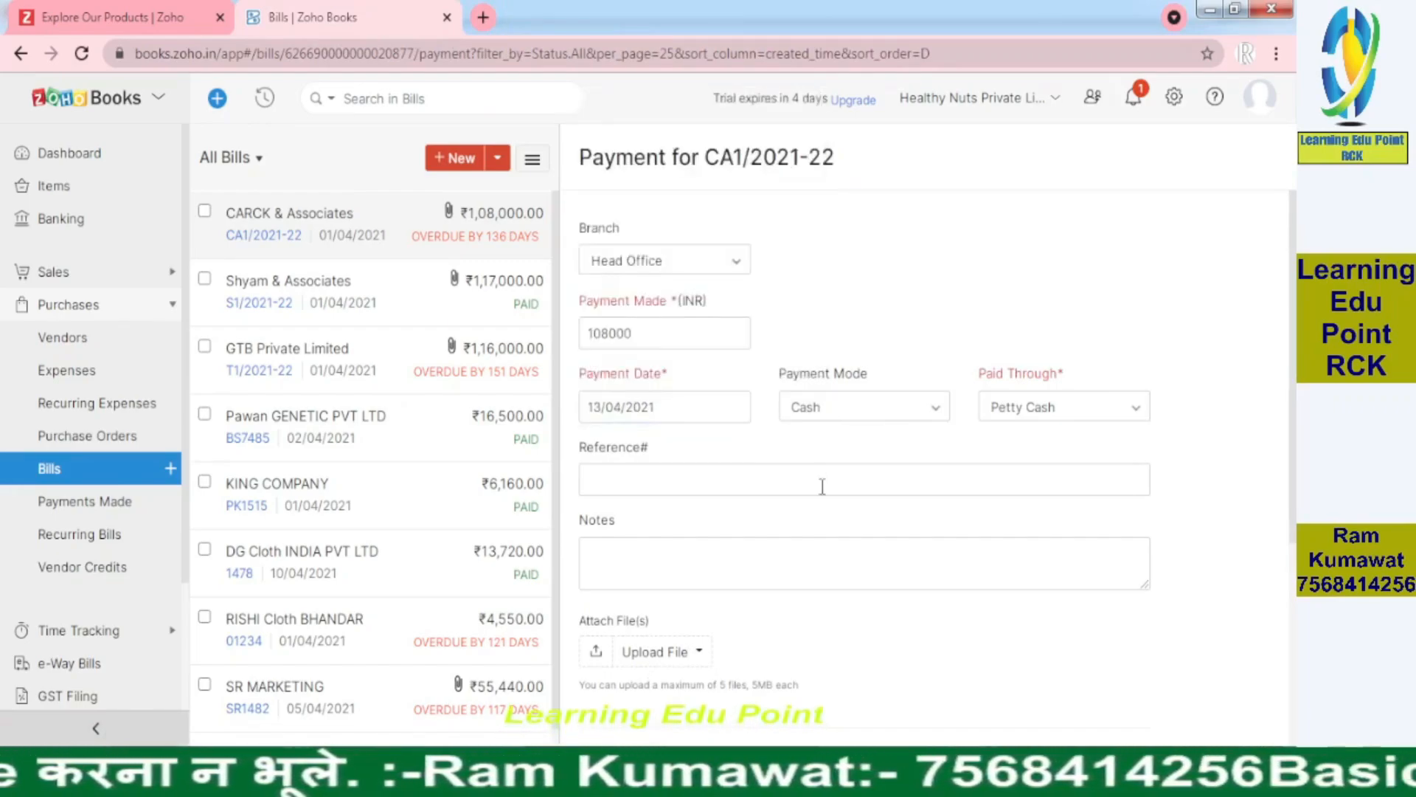
# Pay the ₹1,08,000 by Bank Transfer from State Bank Of India and save it
pyautogui.click(856, 408)
pyautogui.click(856, 514)
pyautogui.click(1020, 407)
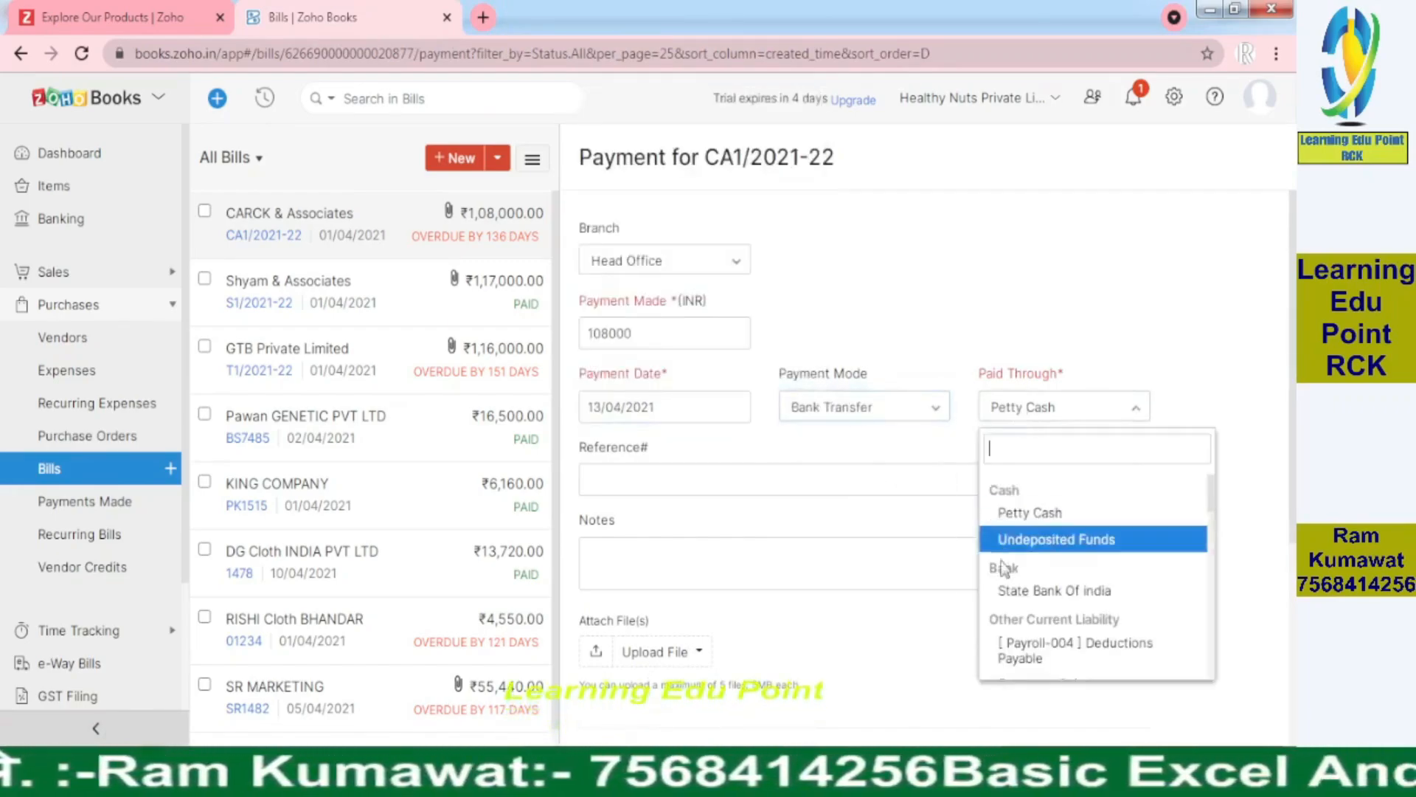
pyautogui.click(1024, 590)
pyautogui.scroll(-4, 811, 479)
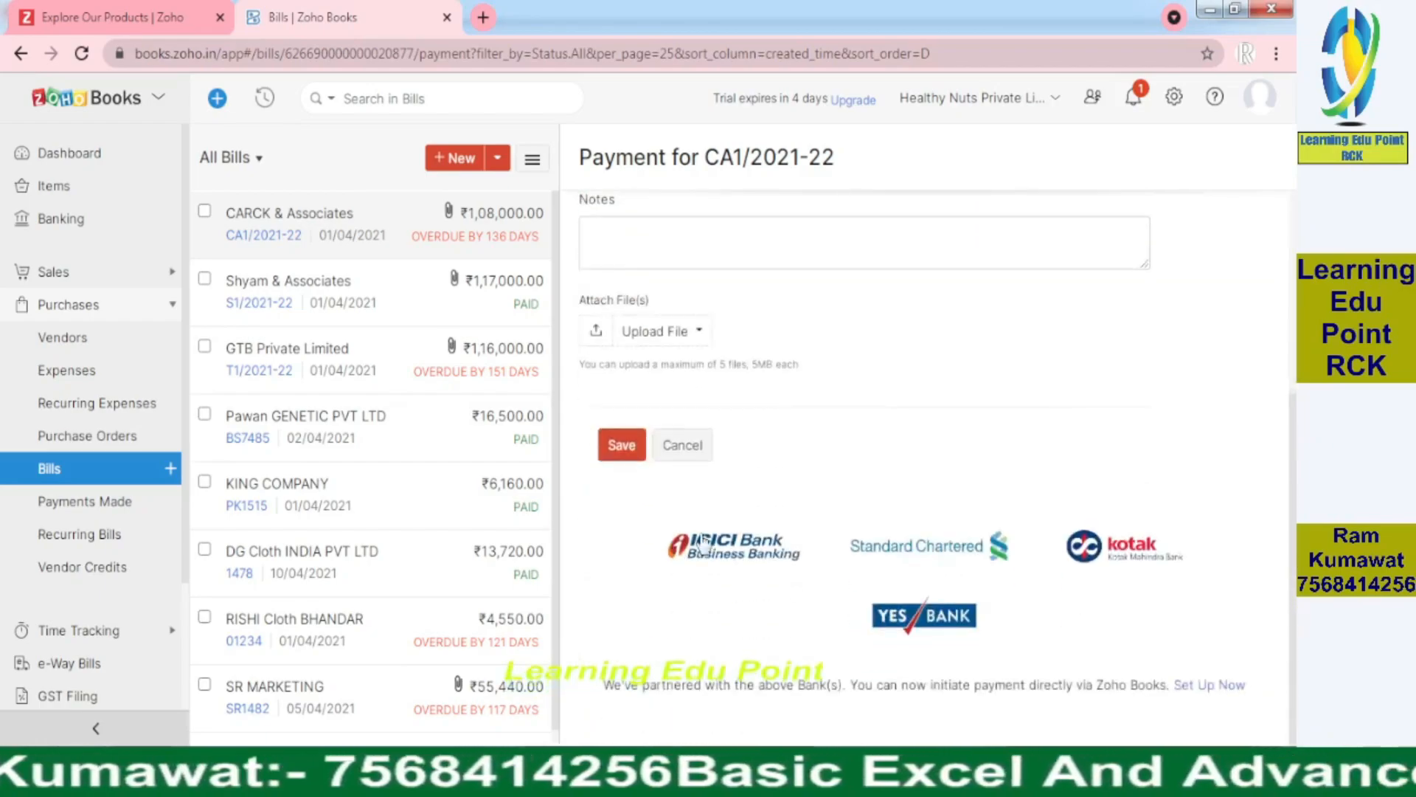
pyautogui.click(630, 445)
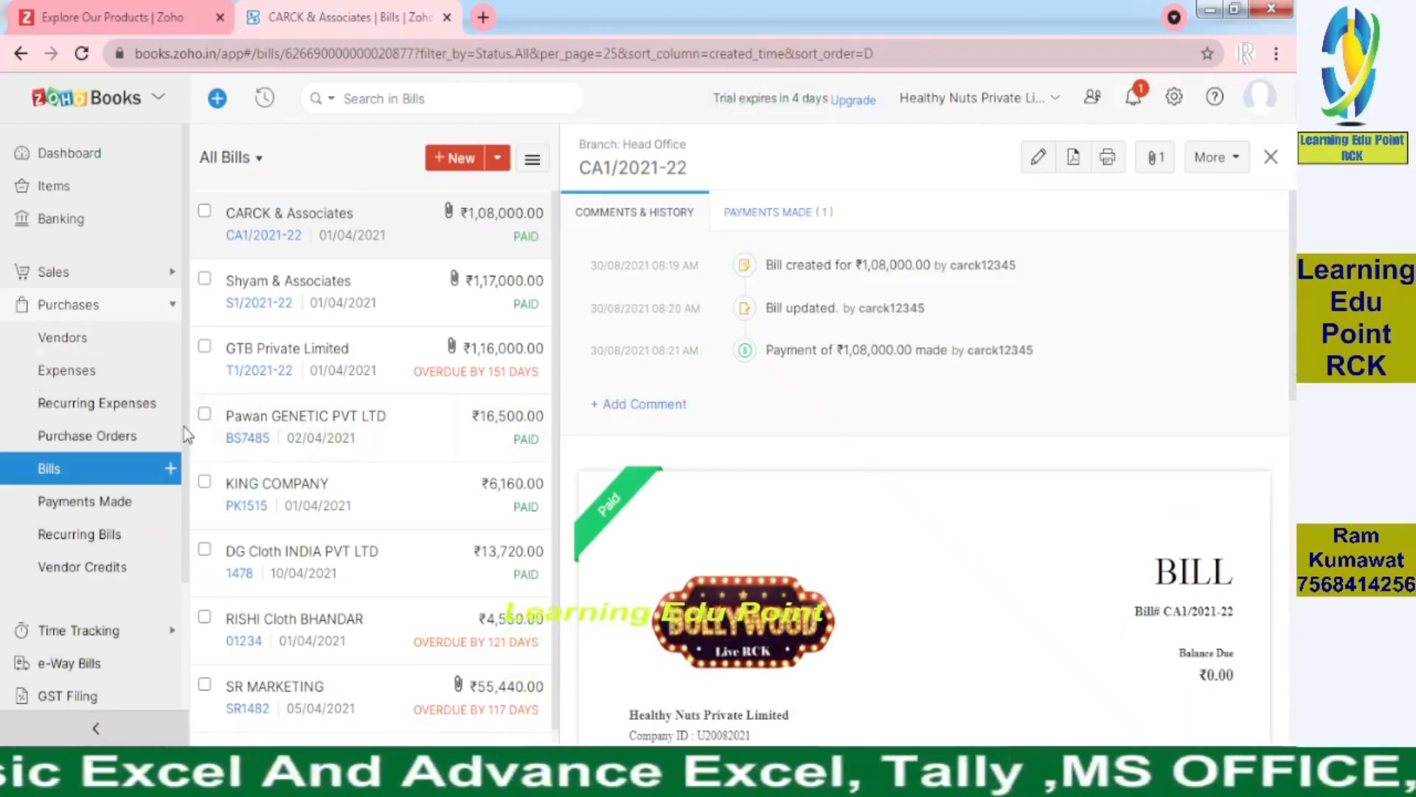
pyautogui.scroll(-3, 180, 459)
pyautogui.scroll(1, 177, 546)
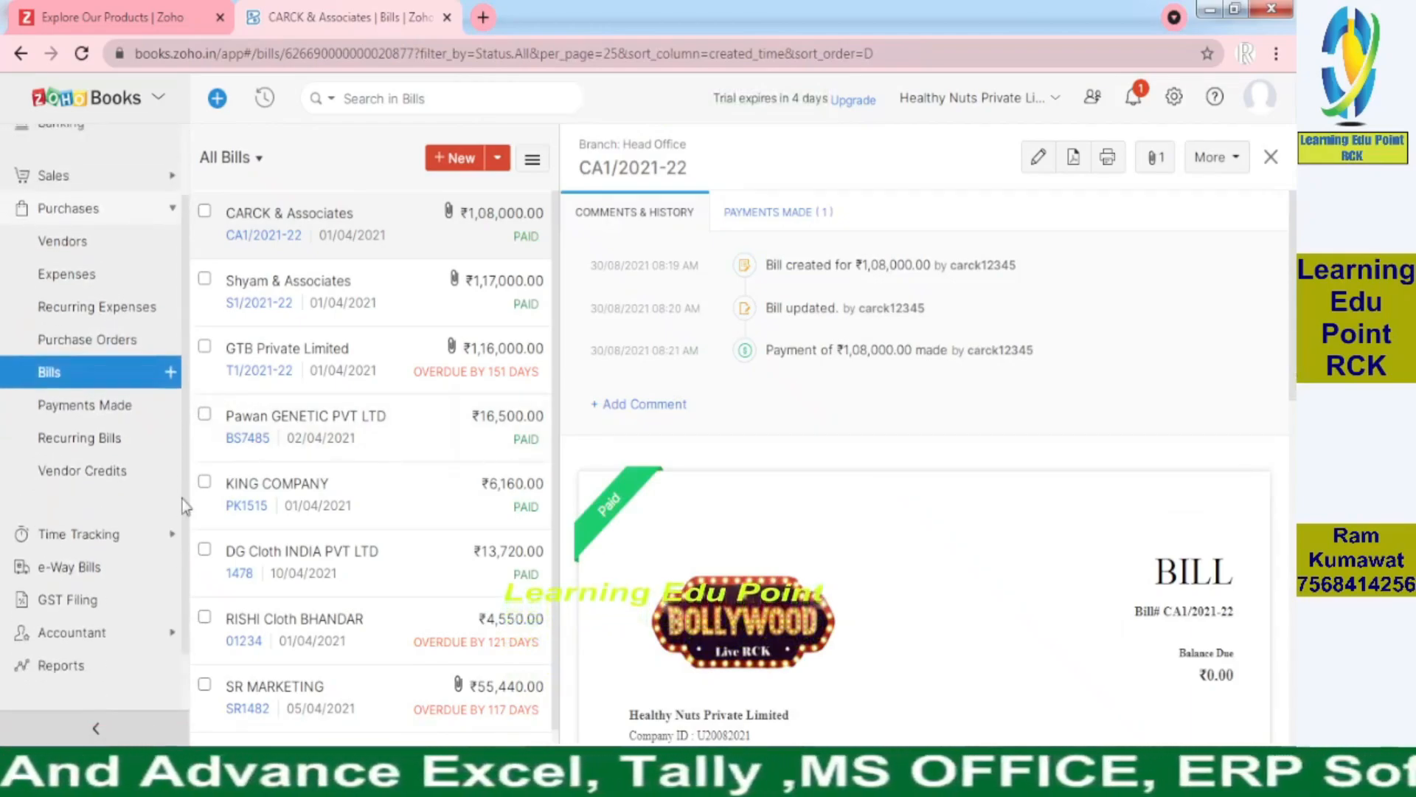
pyautogui.scroll(3, 180, 531)
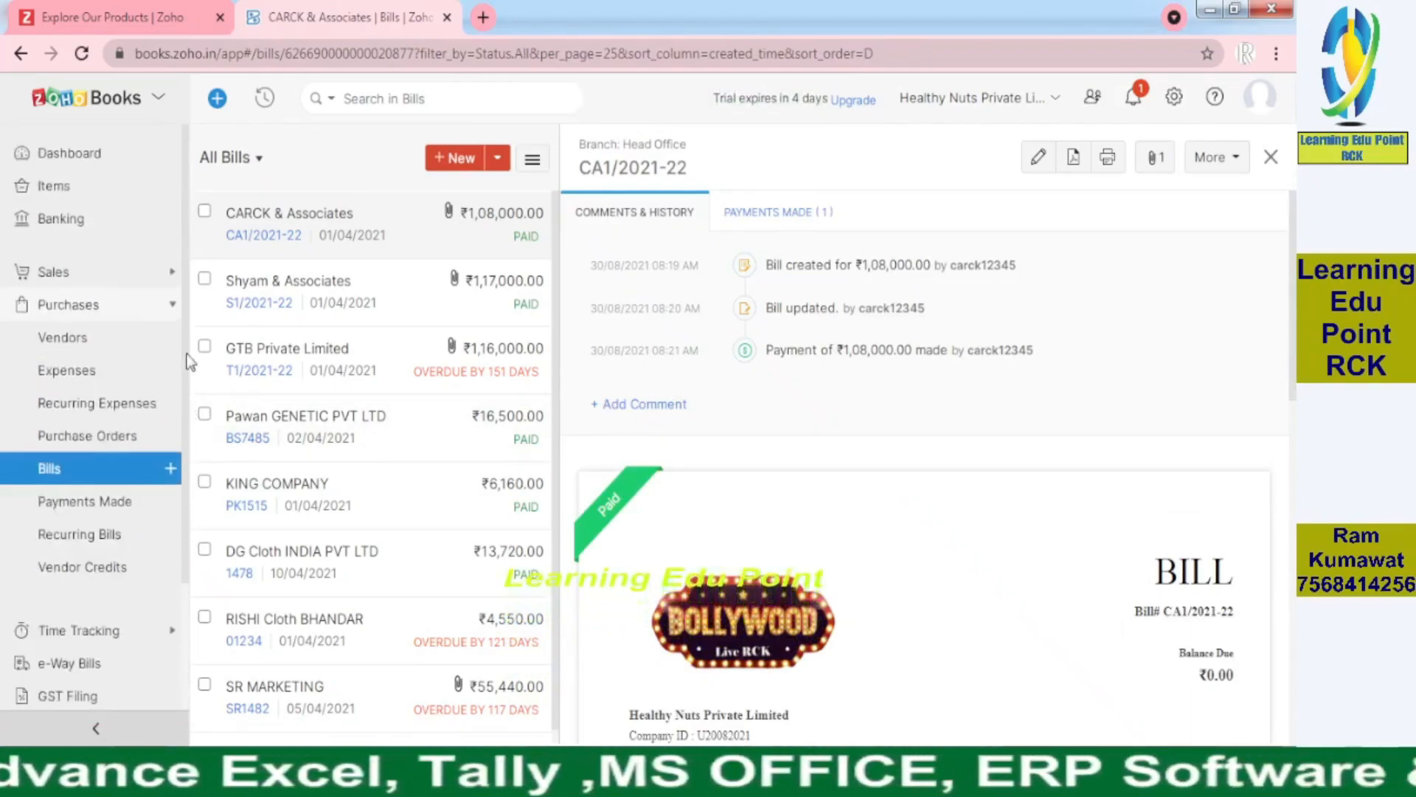
# Go to Banking and open the State Bank Of india account's transactions
pyautogui.click(59, 219)
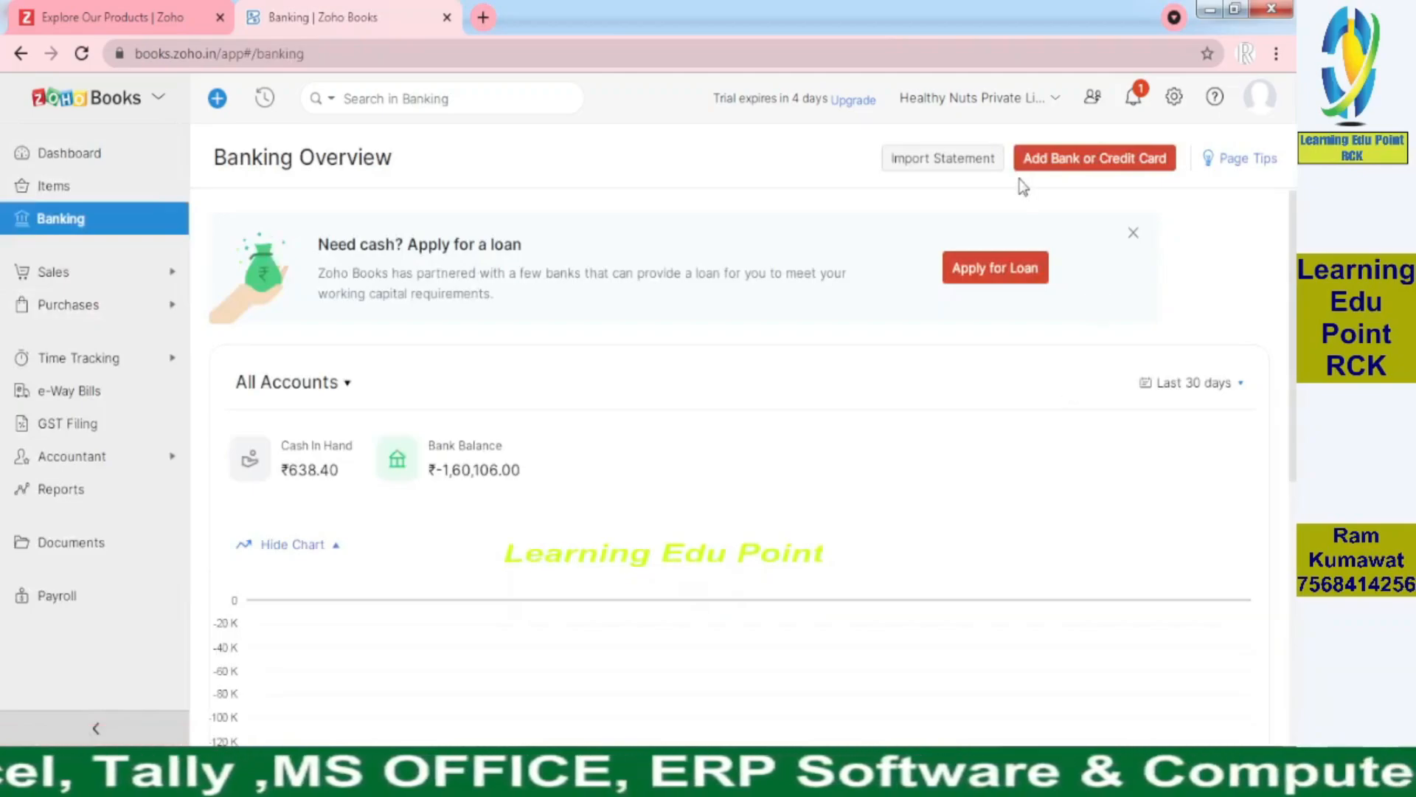
pyautogui.scroll(-5, 677, 654)
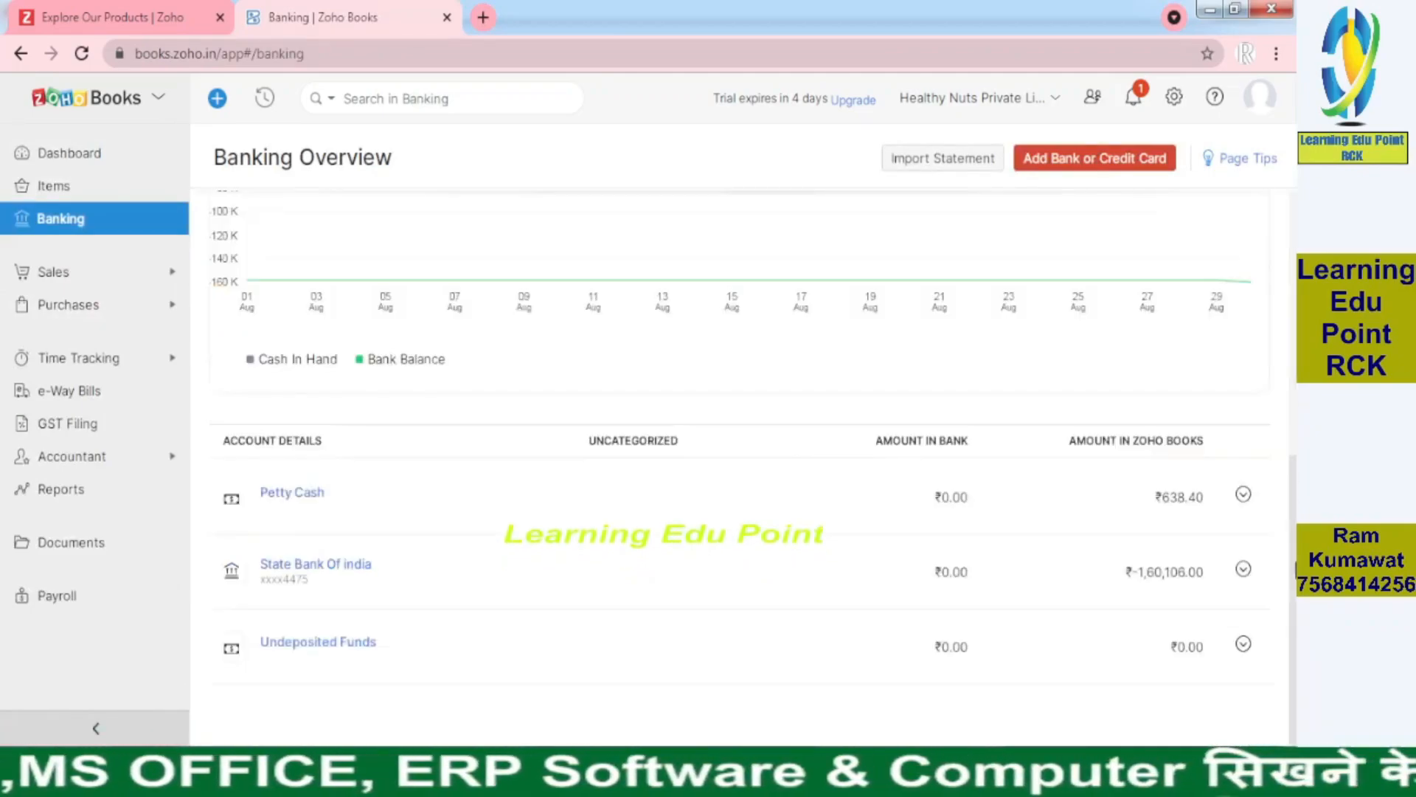
pyautogui.click(267, 570)
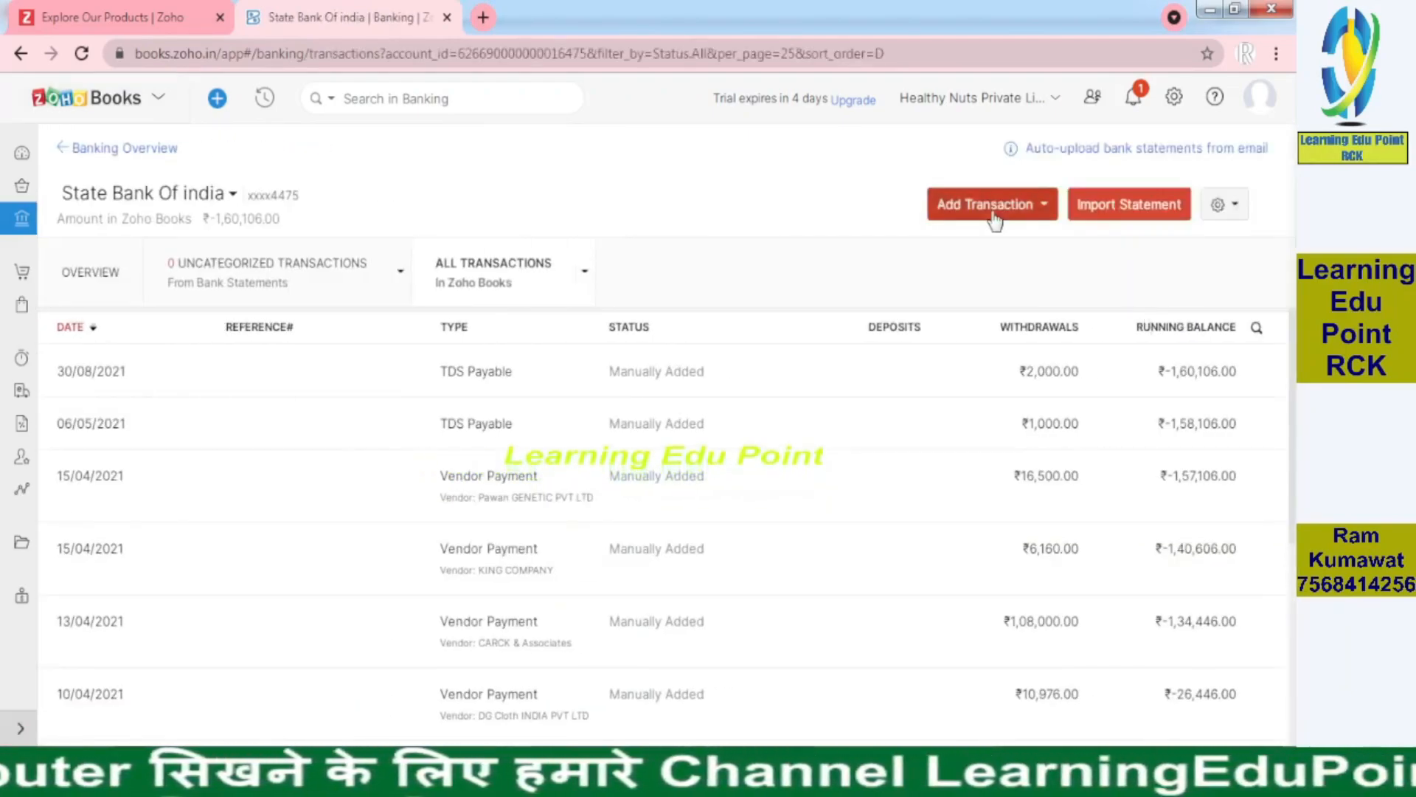
# Add a new expense from this bank account charged to TDS Payable
pyautogui.click(995, 214)
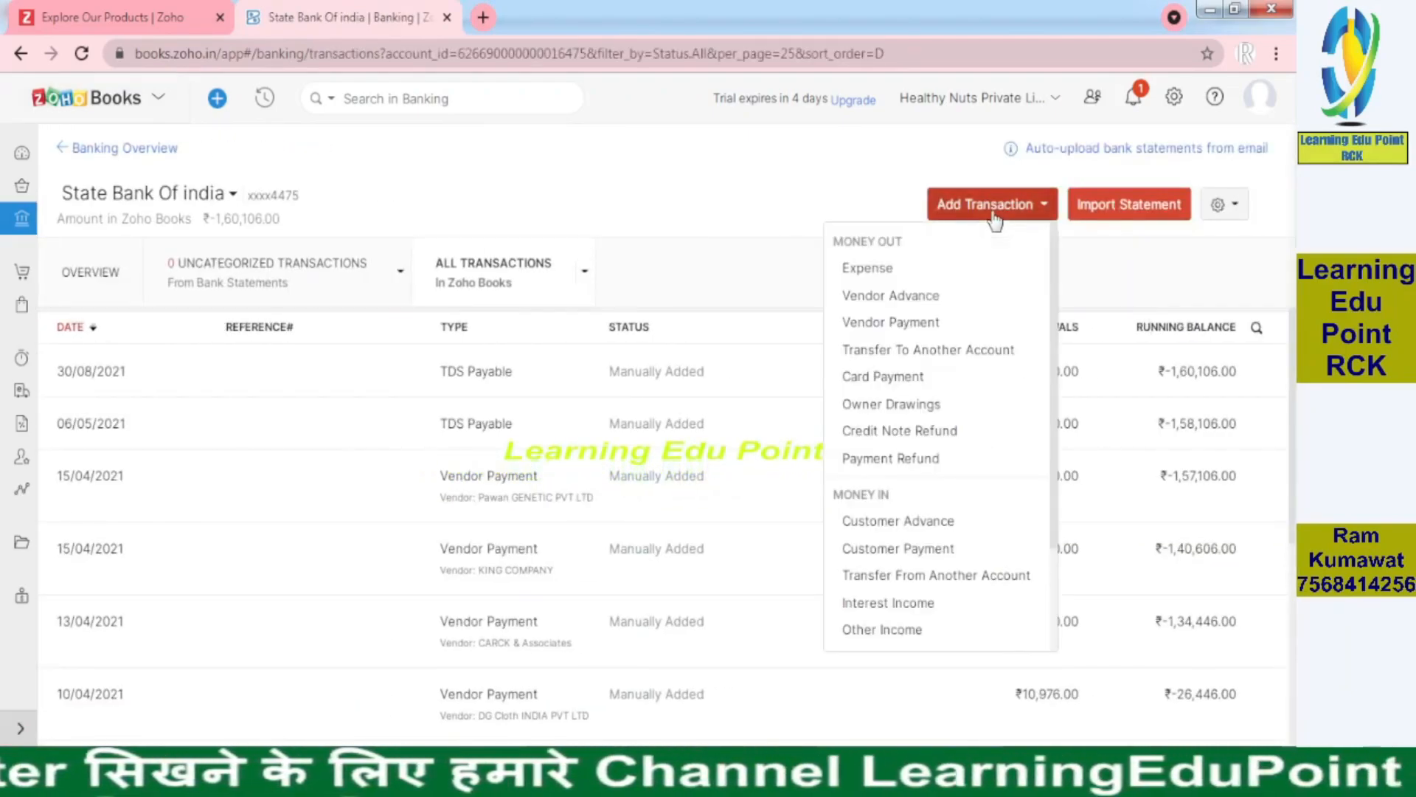
pyautogui.click(867, 268)
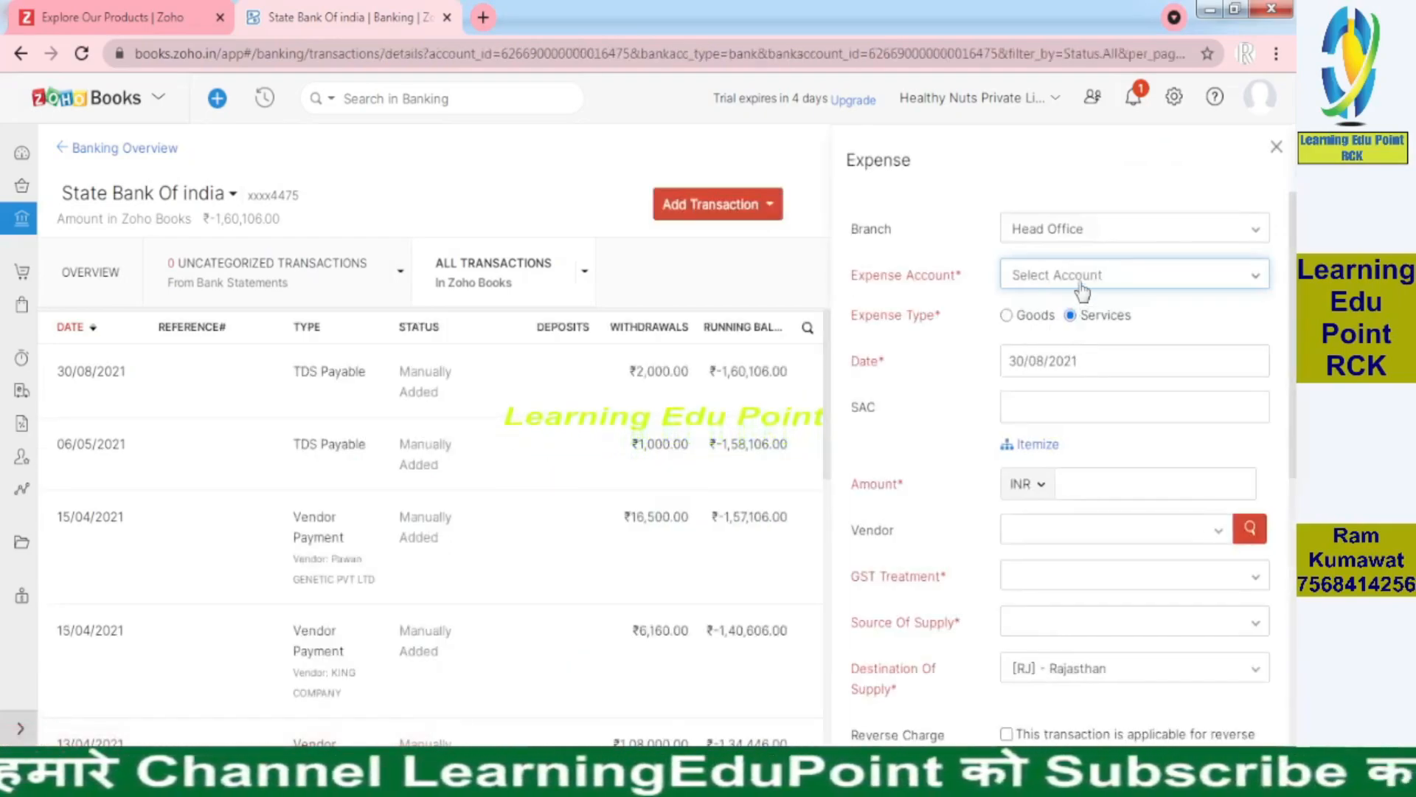
pyautogui.click(1082, 286)
pyautogui.write('tds')
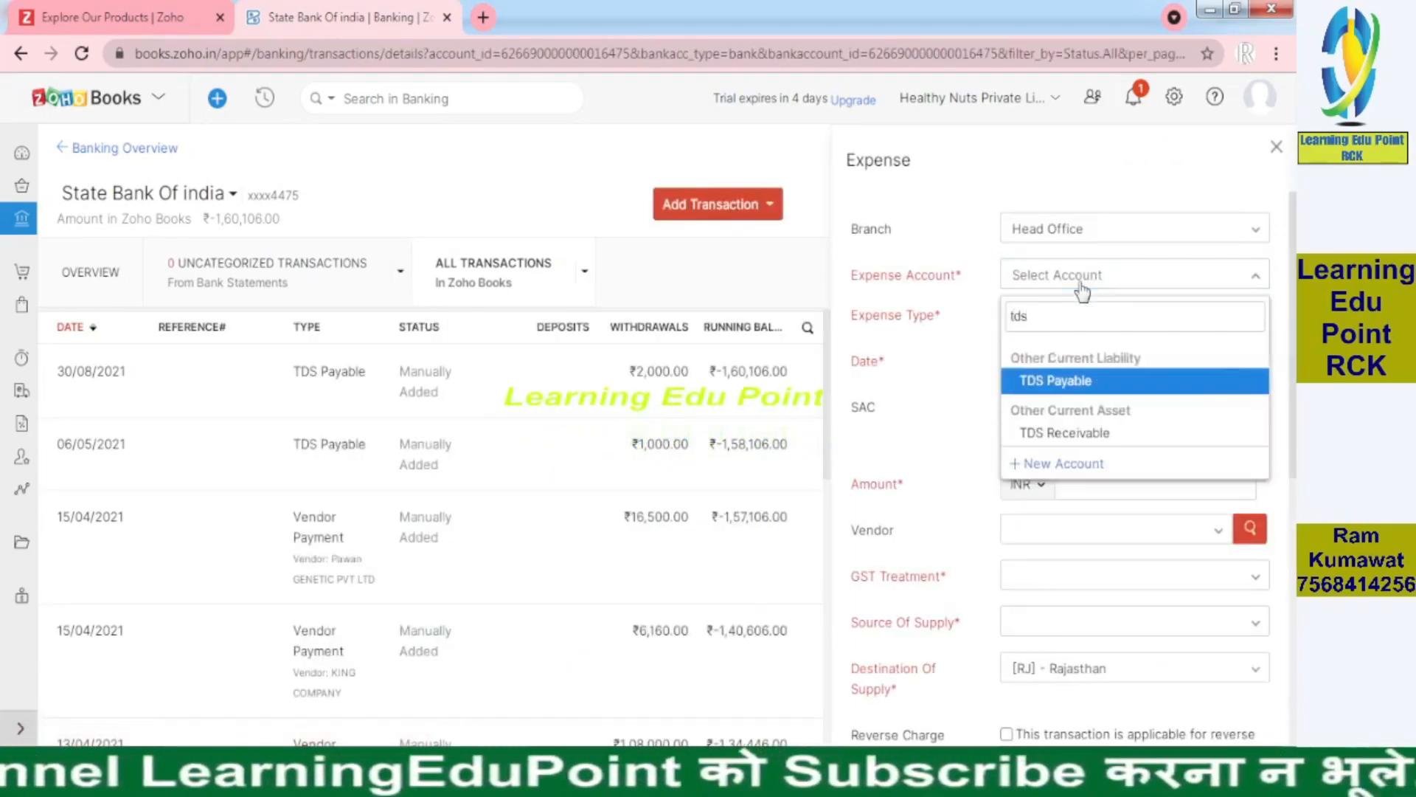
pyautogui.click(1112, 382)
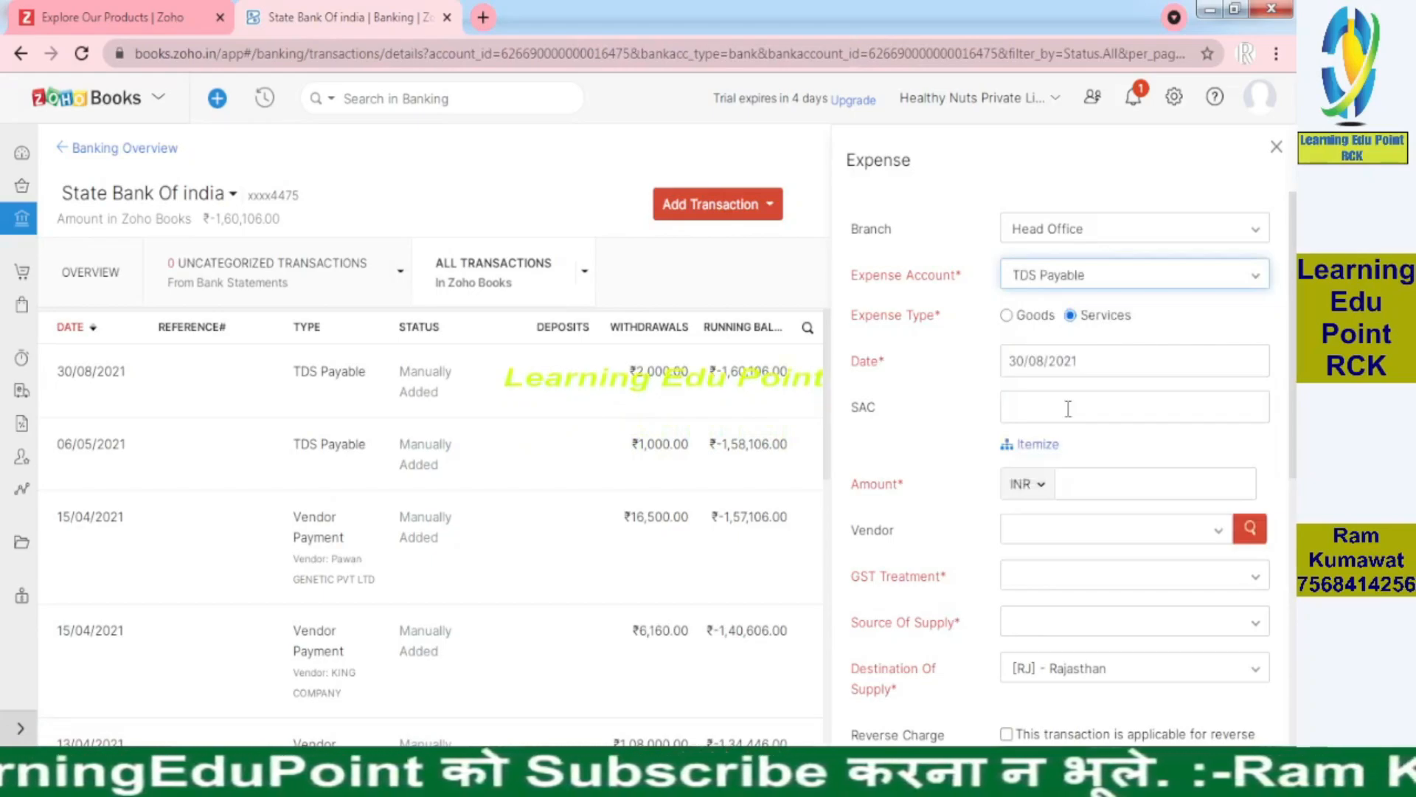
# Set the expense date to 07/05/2021
pyautogui.click(1023, 360)
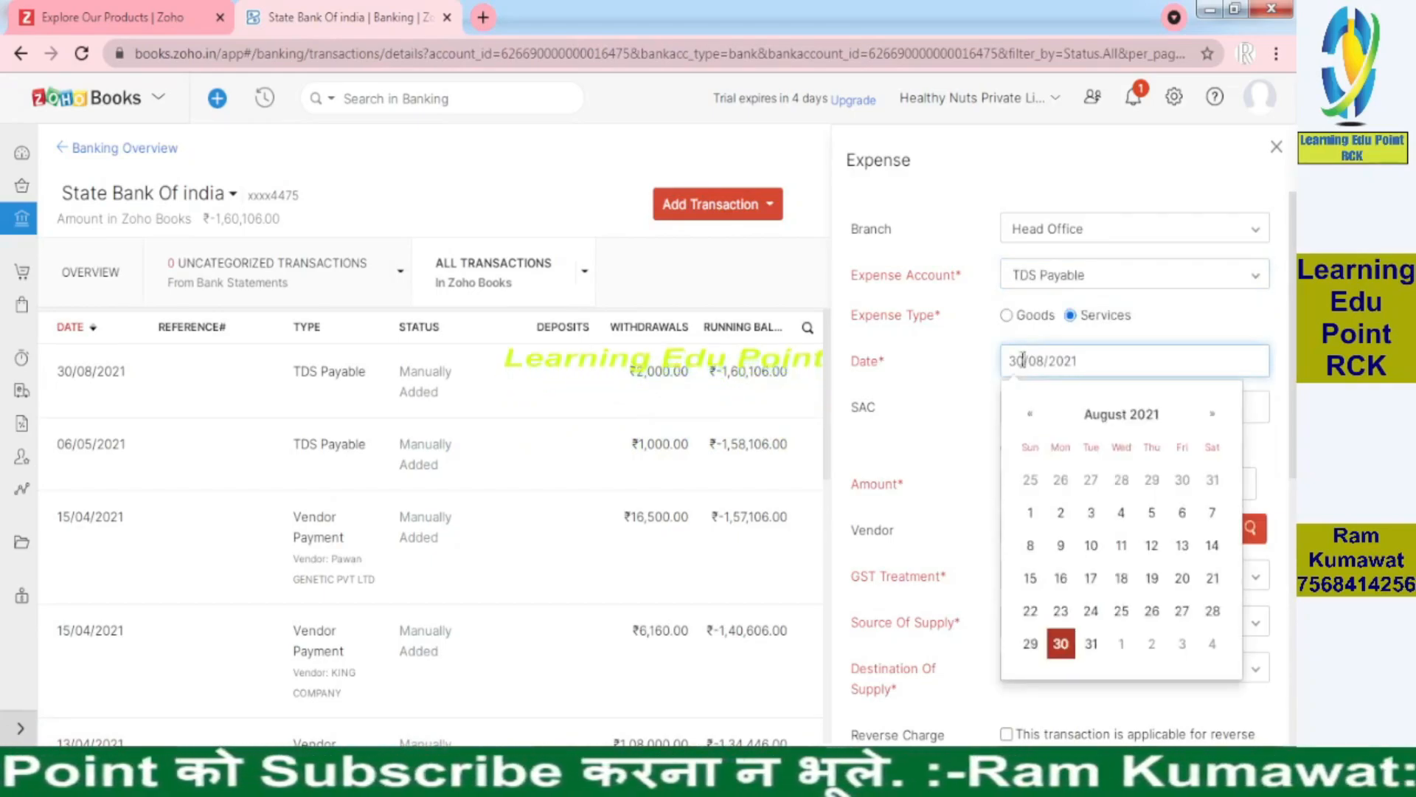
pyautogui.press('BackSpace')
pyautogui.press('BackSpace')
pyautogui.write('07')
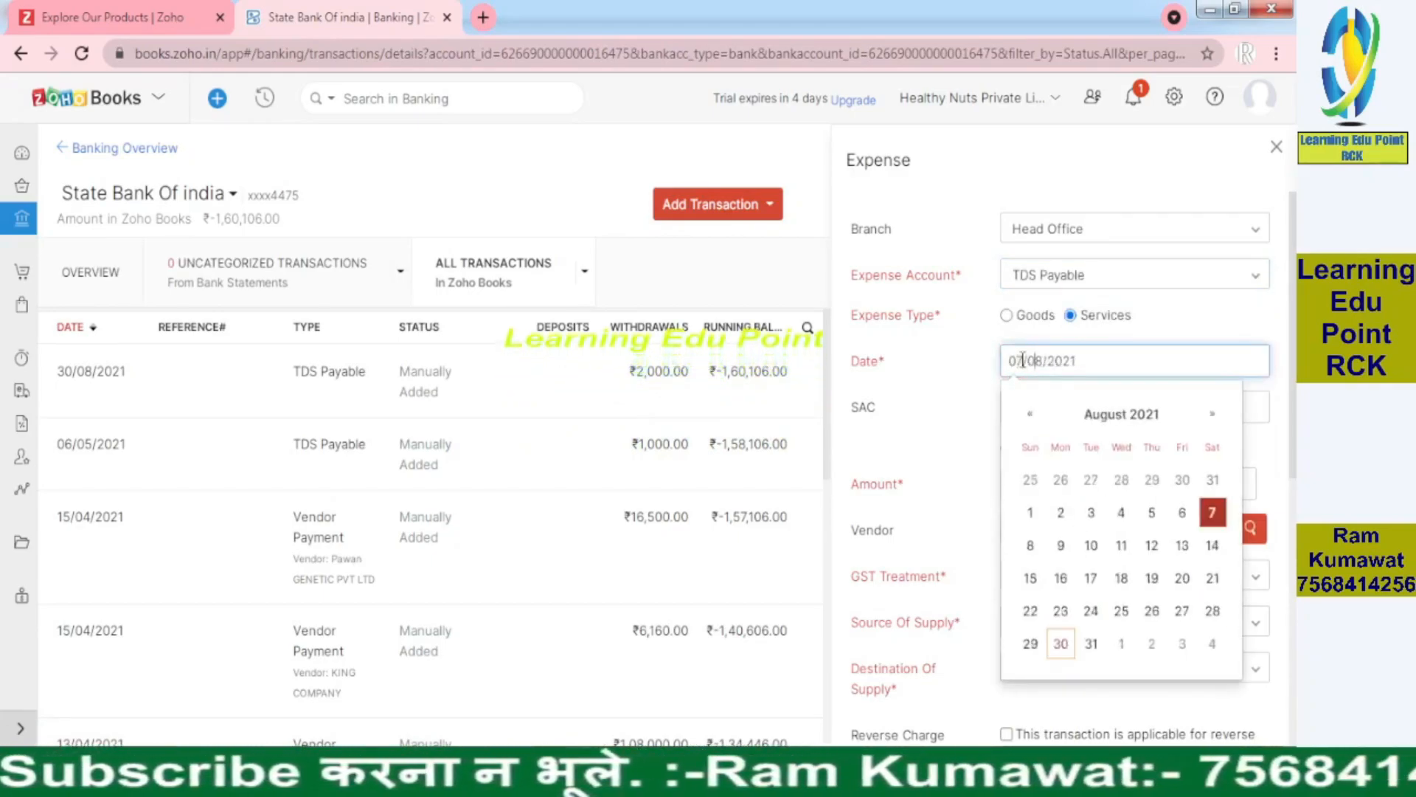
pyautogui.press('BackSpace')
pyautogui.press('BackSpace')
pyautogui.write('05')
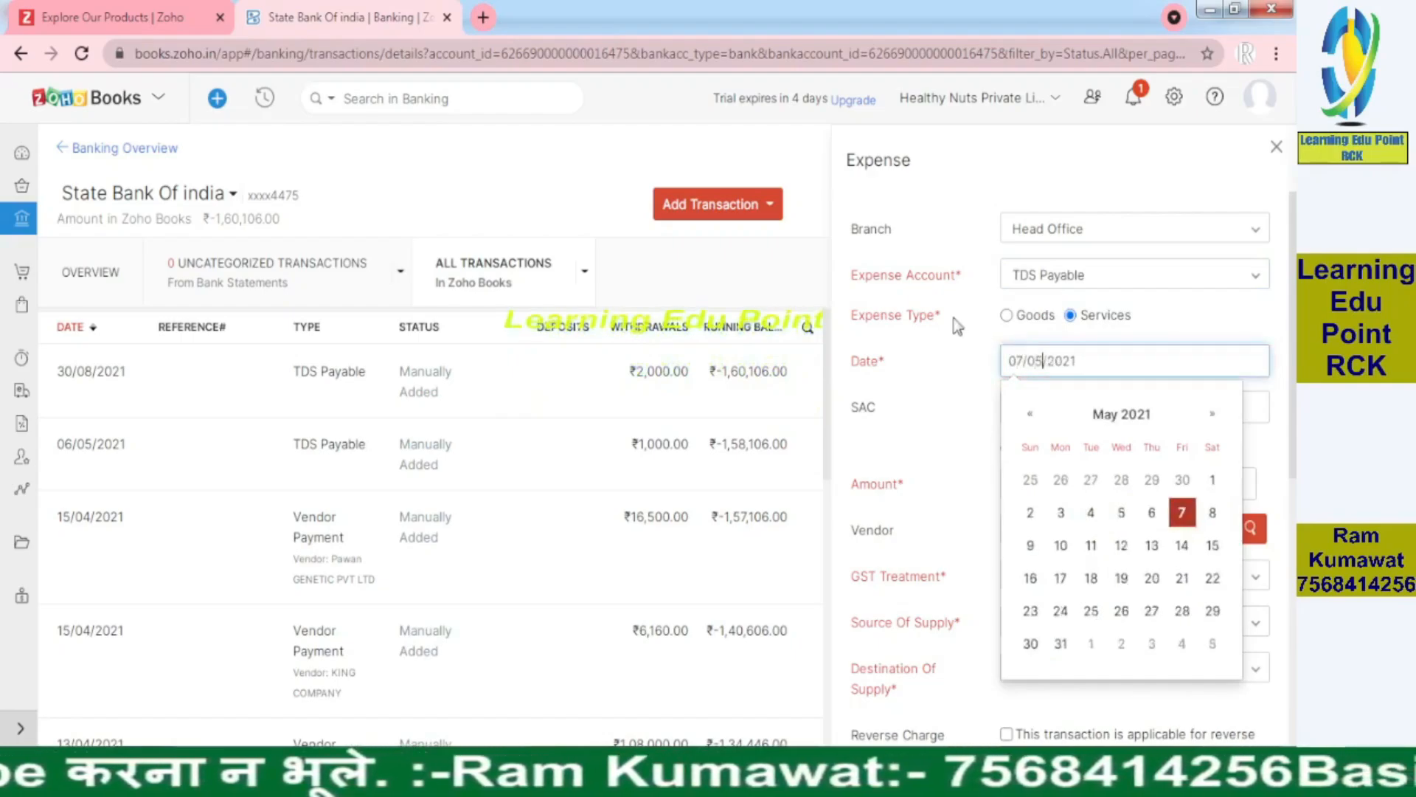
pyautogui.click(955, 382)
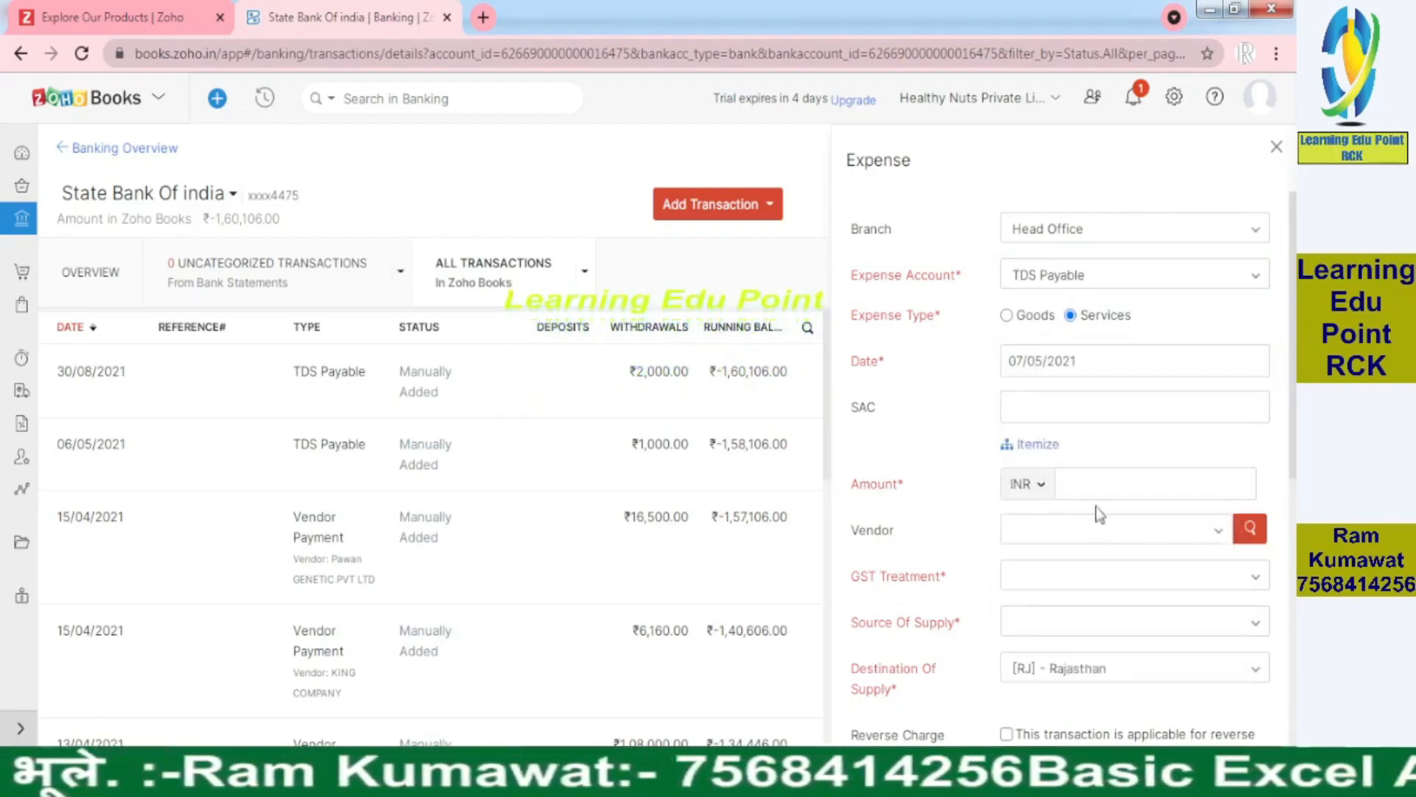
# Enter an amount of 10000 and save the TDS Payable expense
pyautogui.click(1098, 482)
pyautogui.write('10000')
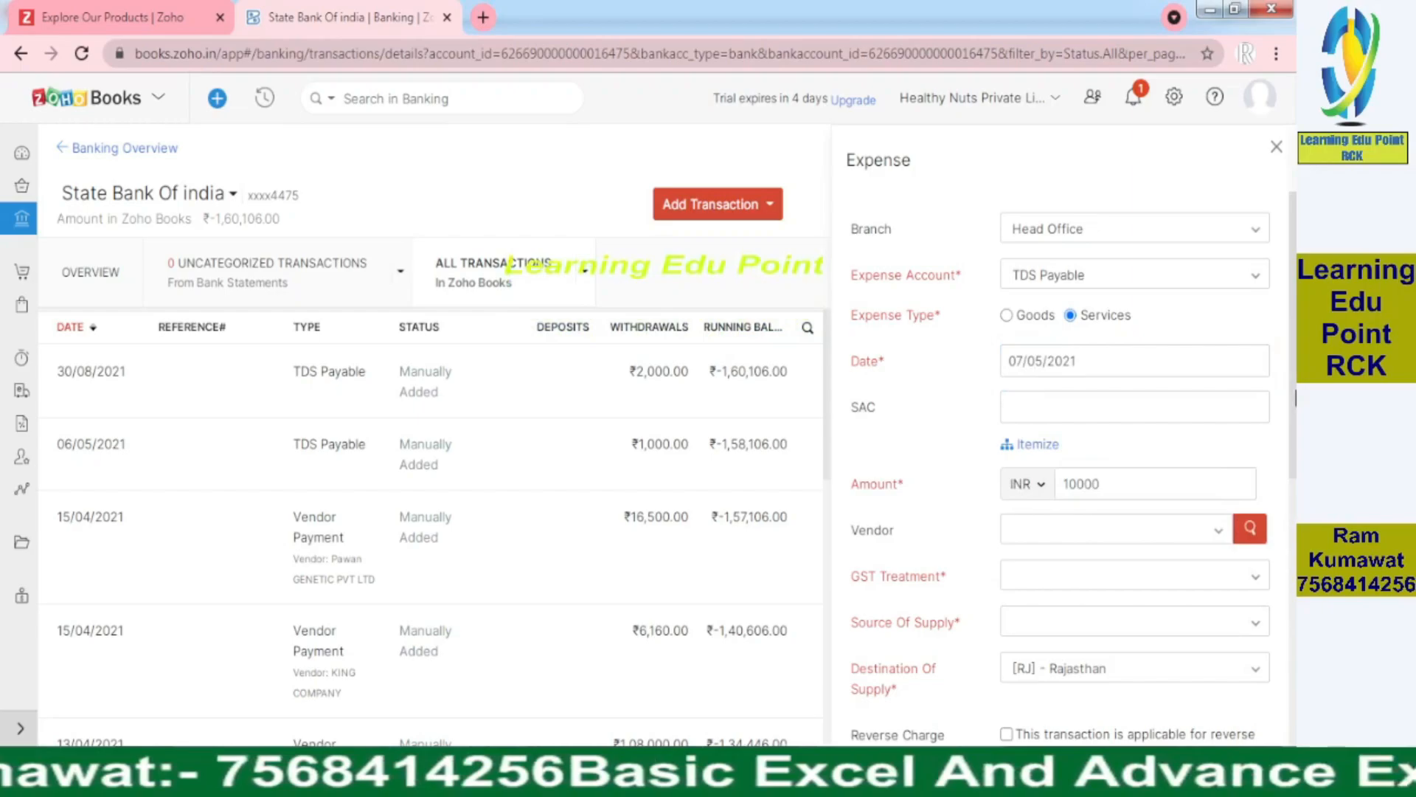
pyautogui.scroll(-3, 1296, 489)
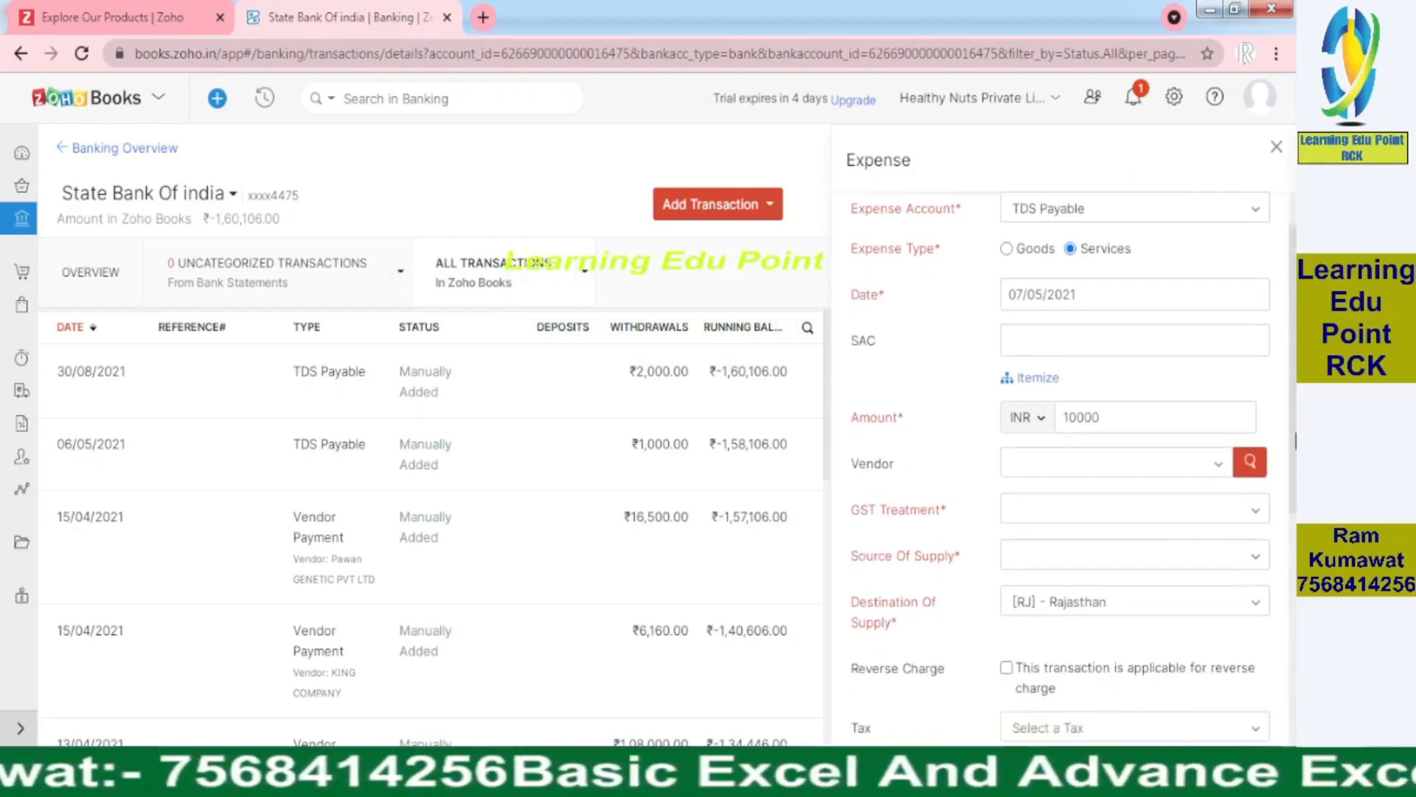
pyautogui.scroll(-5, 1296, 489)
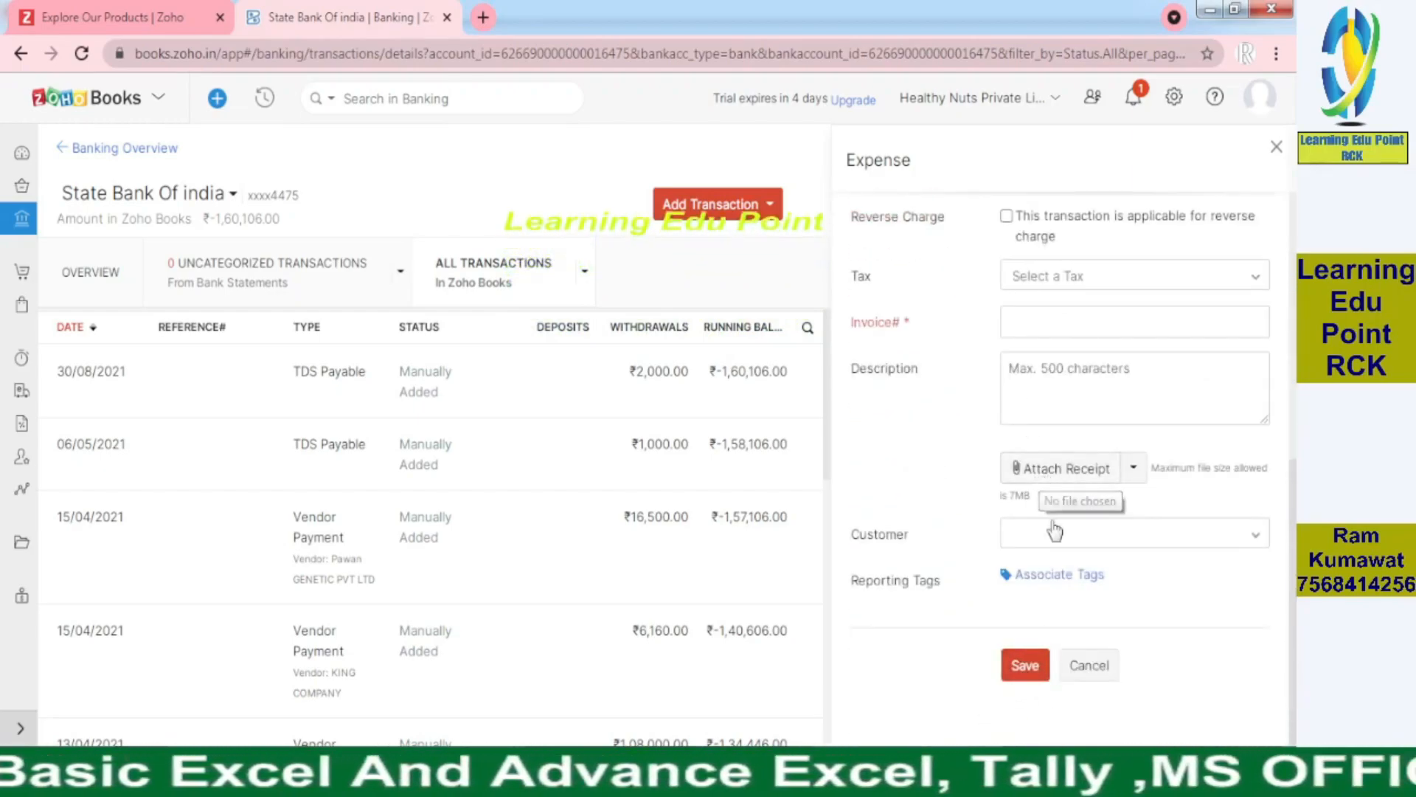
pyautogui.click(1025, 668)
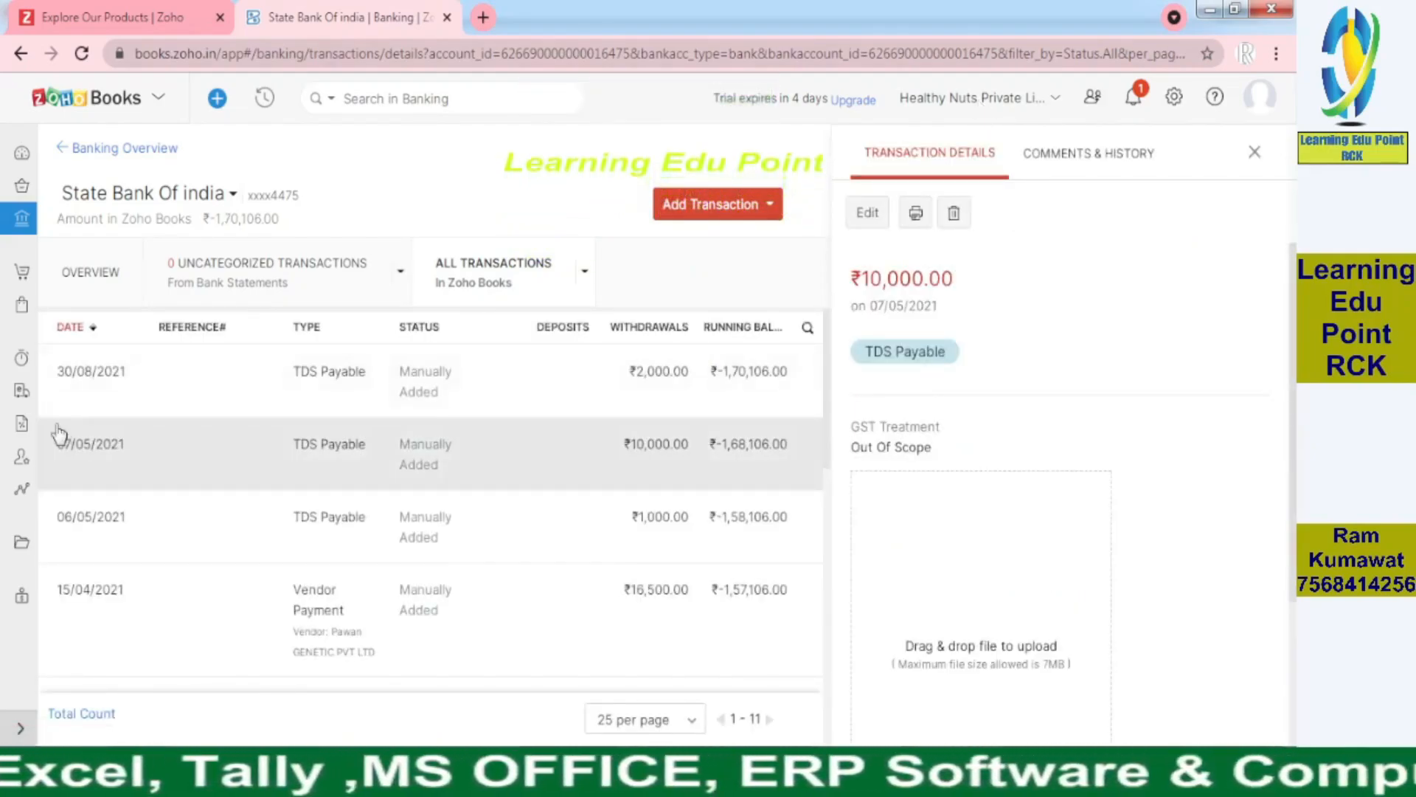
# Open the TDS Summary and view the Section 194C and Section 194J details
pyautogui.click(10, 493)
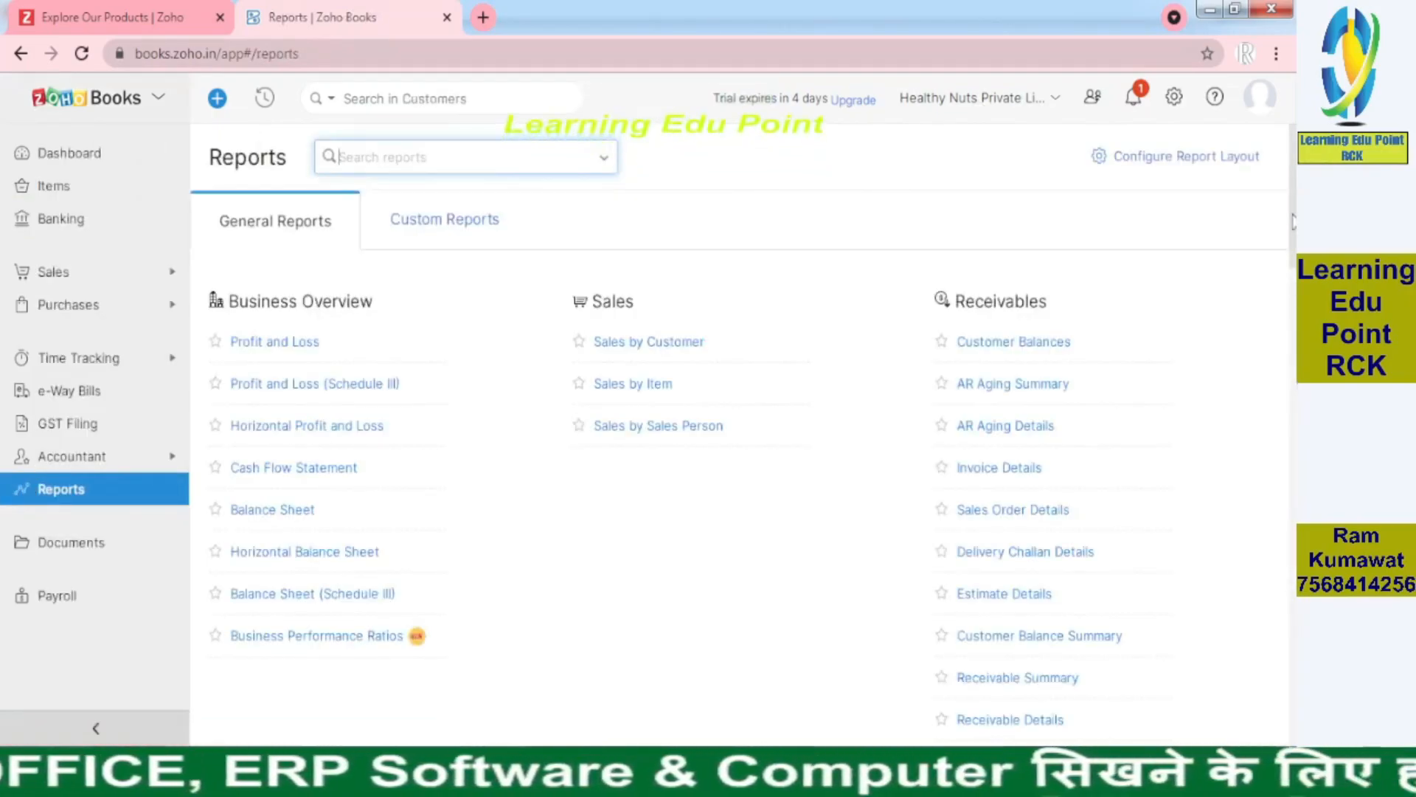
pyautogui.moveTo(1292, 233); pyautogui.dragTo(1294, 417)
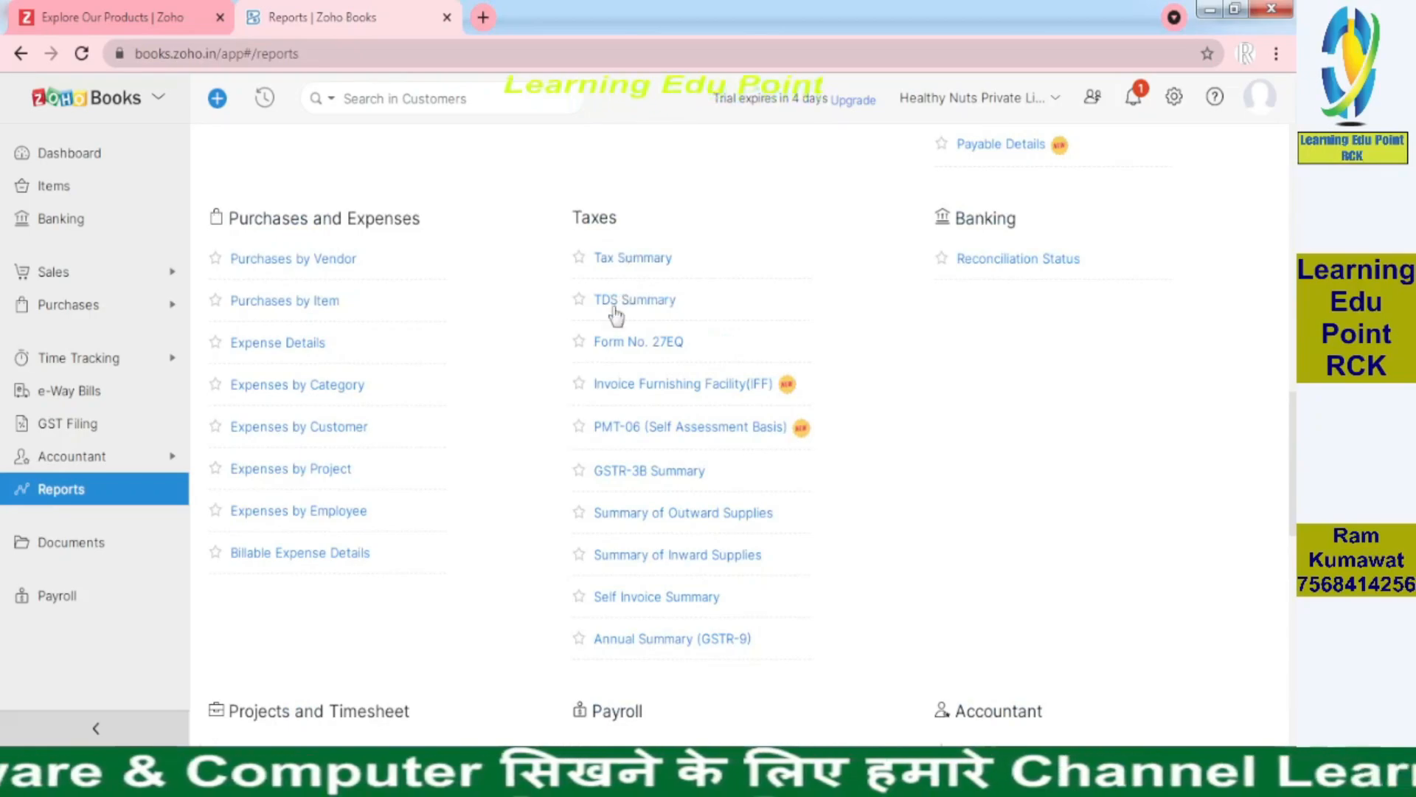
pyautogui.click(661, 299)
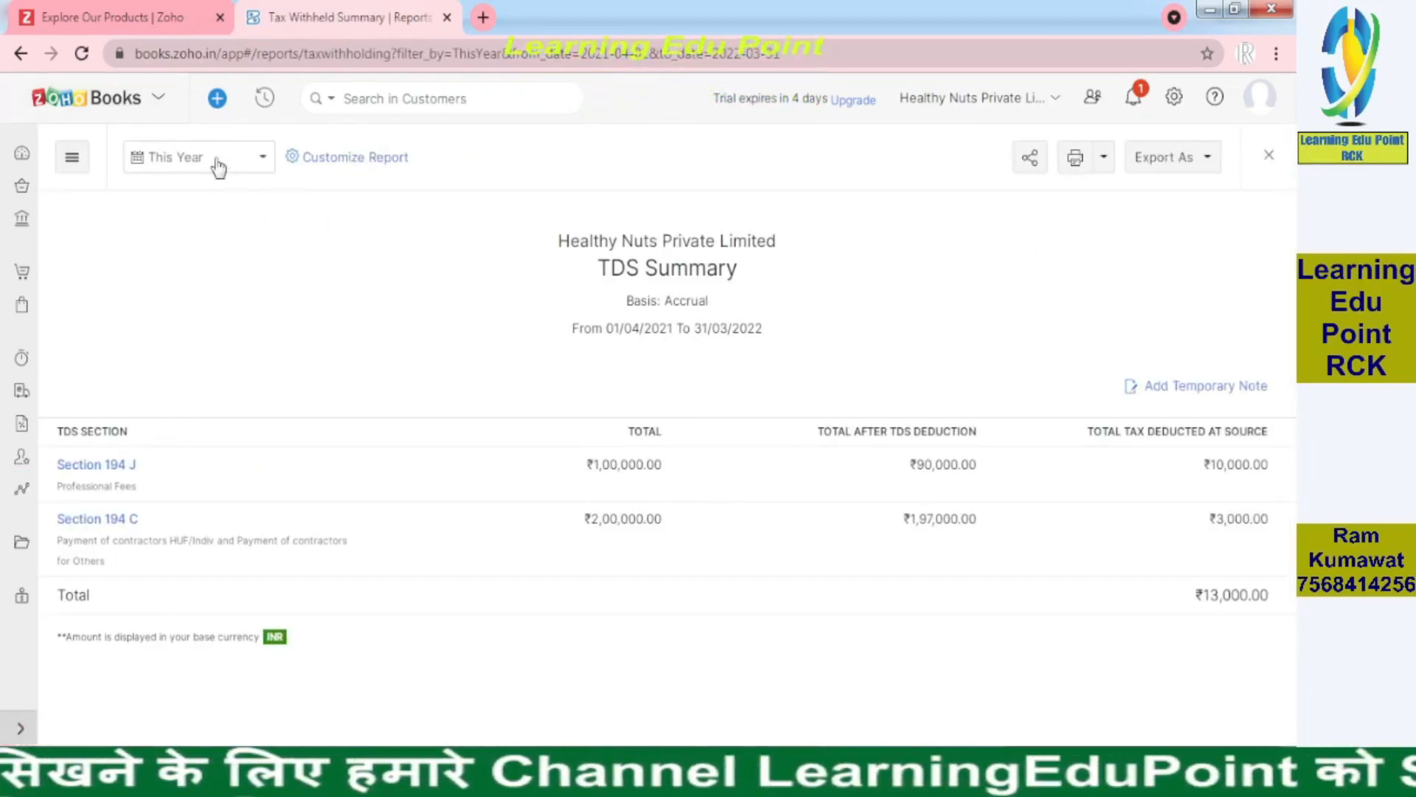
pyautogui.click(97, 520)
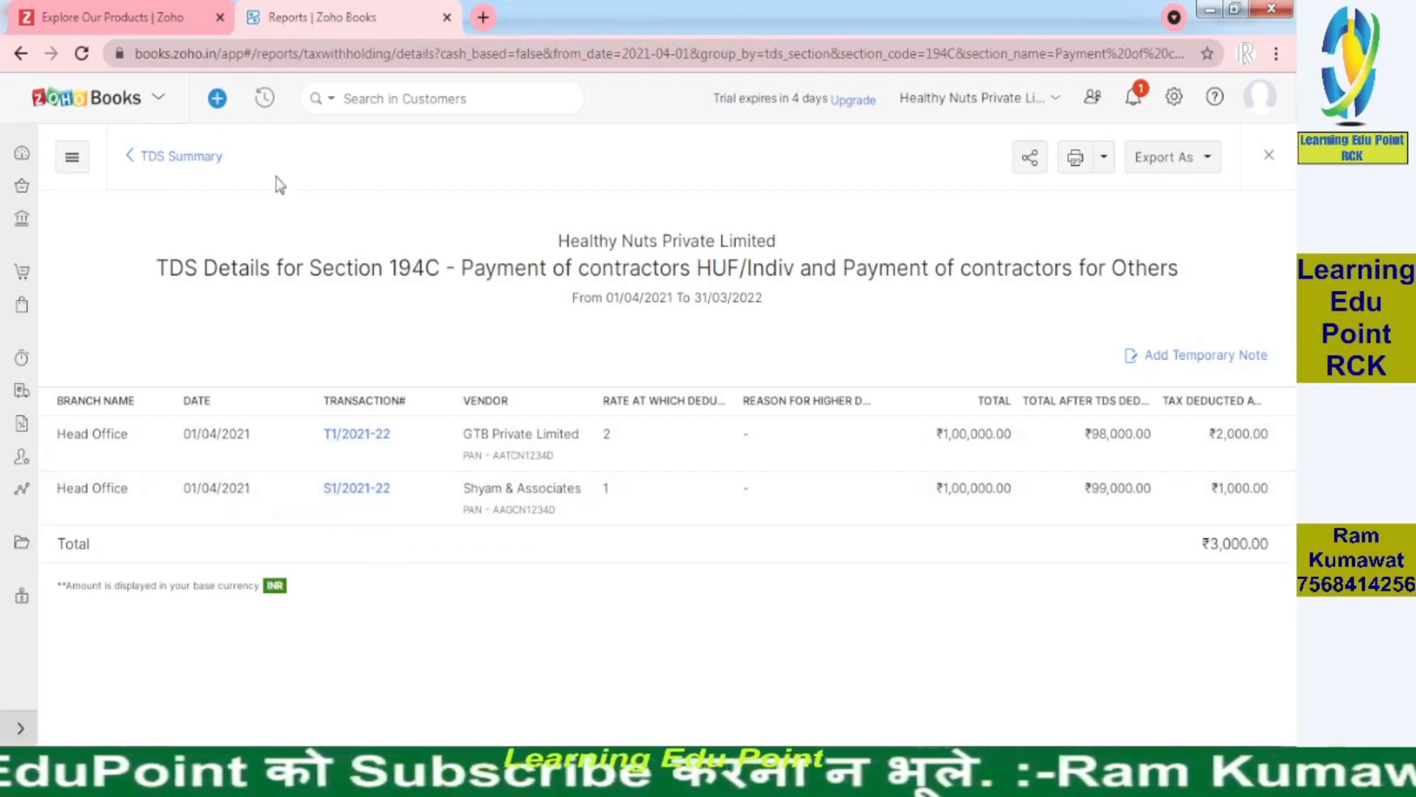
pyautogui.click(158, 207)
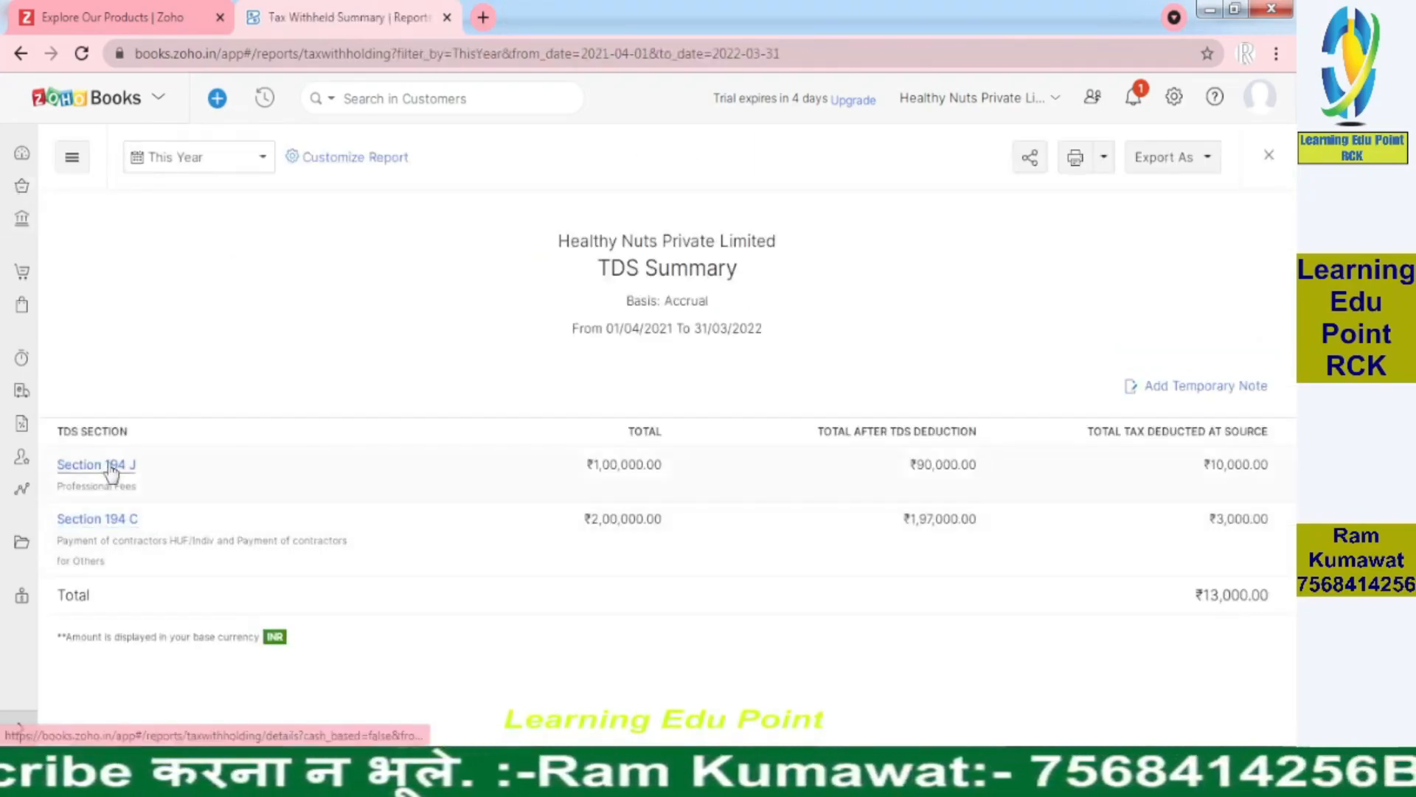
pyautogui.click(112, 466)
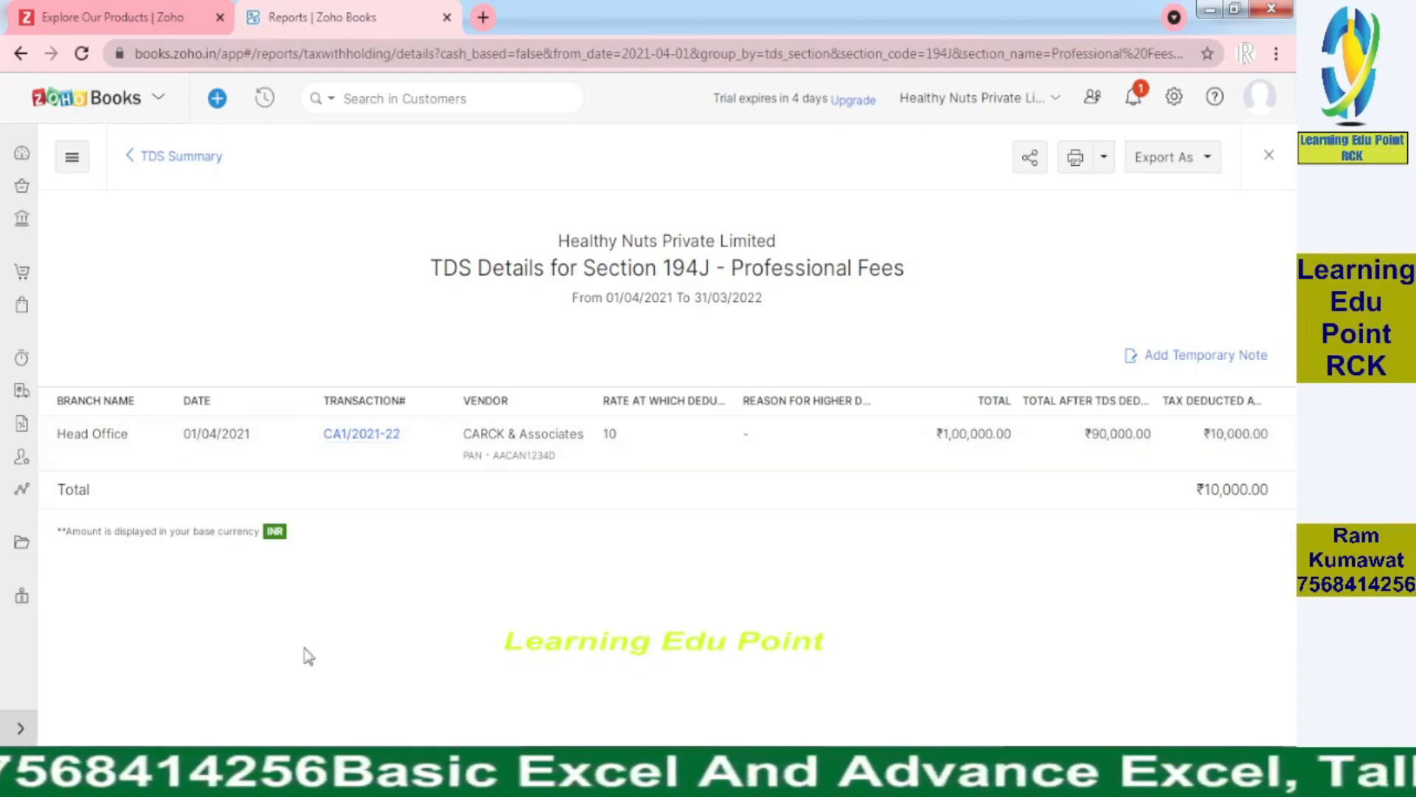
pyautogui.click(160, 164)
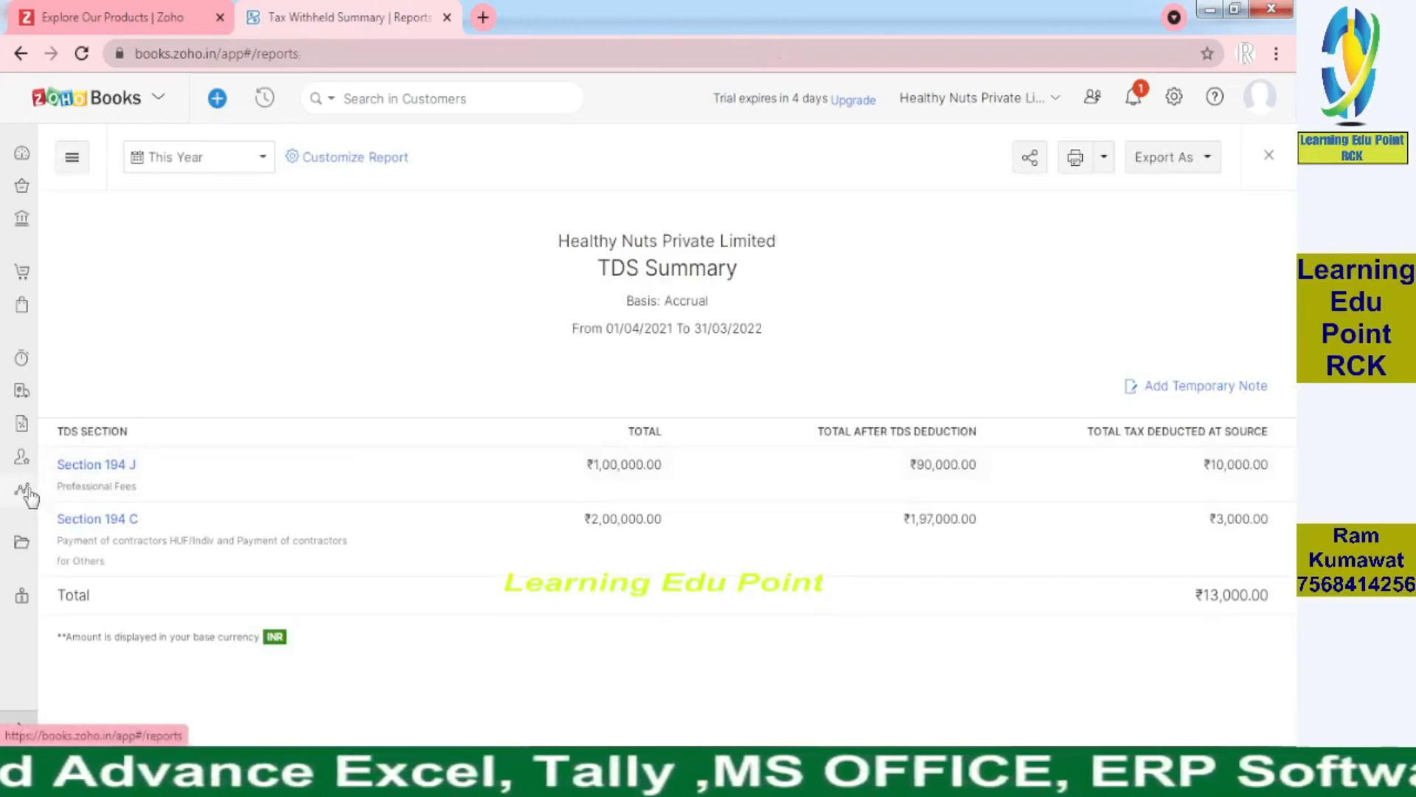
pyautogui.moveTo(1297, 233); pyautogui.dragTo(1297, 540)
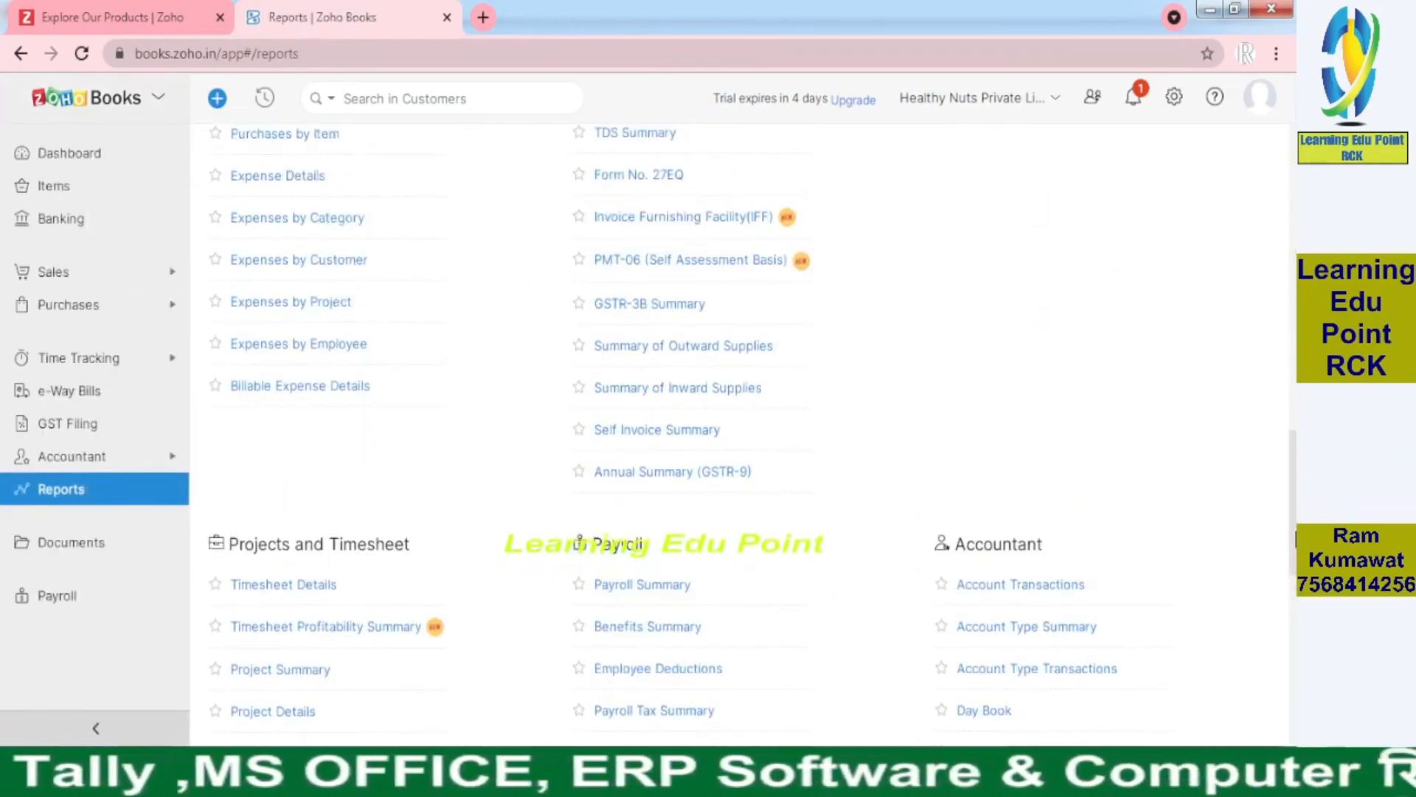
# From the Trial Balance, open TDS Payable's transactions: ₹13,000 debits and credits, ₹0.00 closing
pyautogui.scroll(-3, 1008, 574)
pyautogui.scroll(-1, 1008, 574)
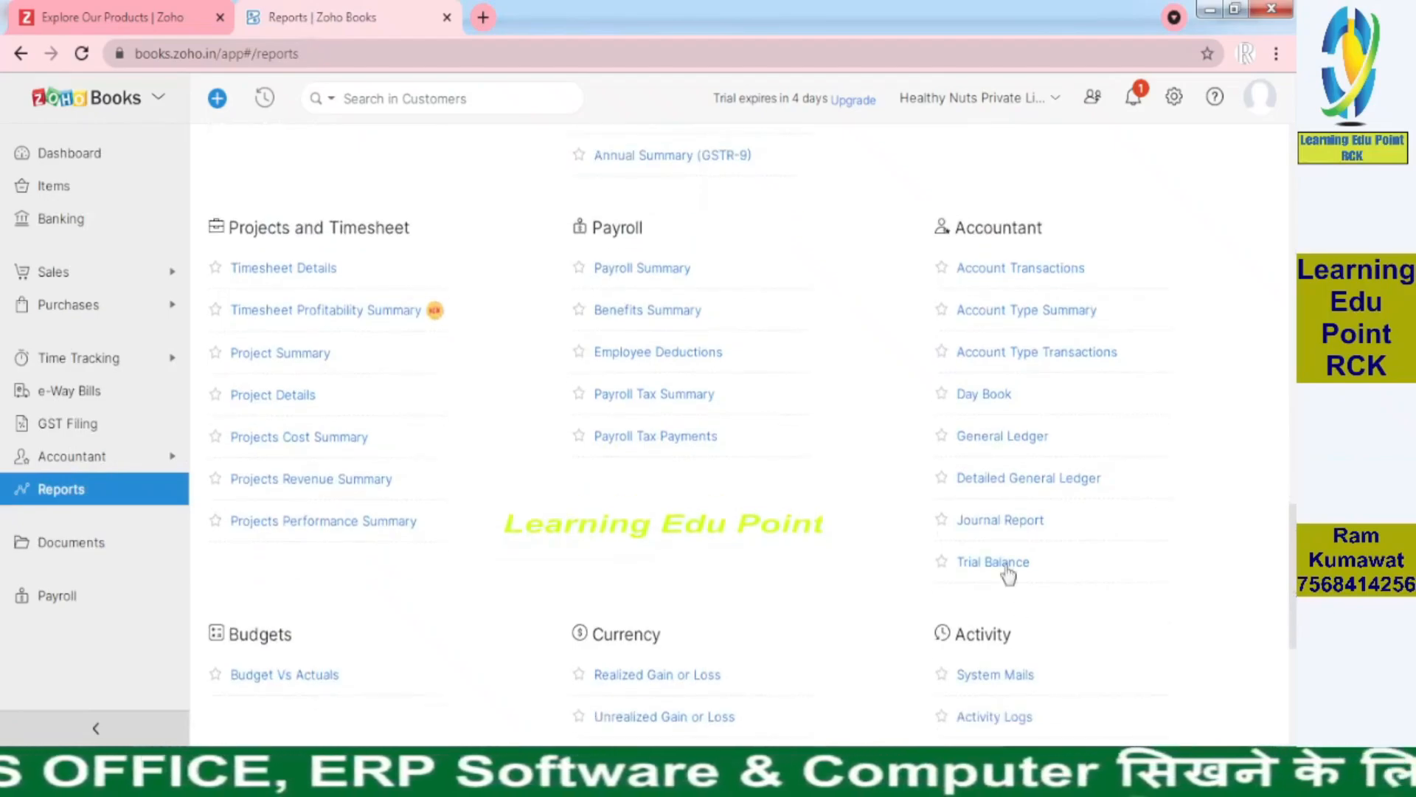
pyautogui.click(1007, 566)
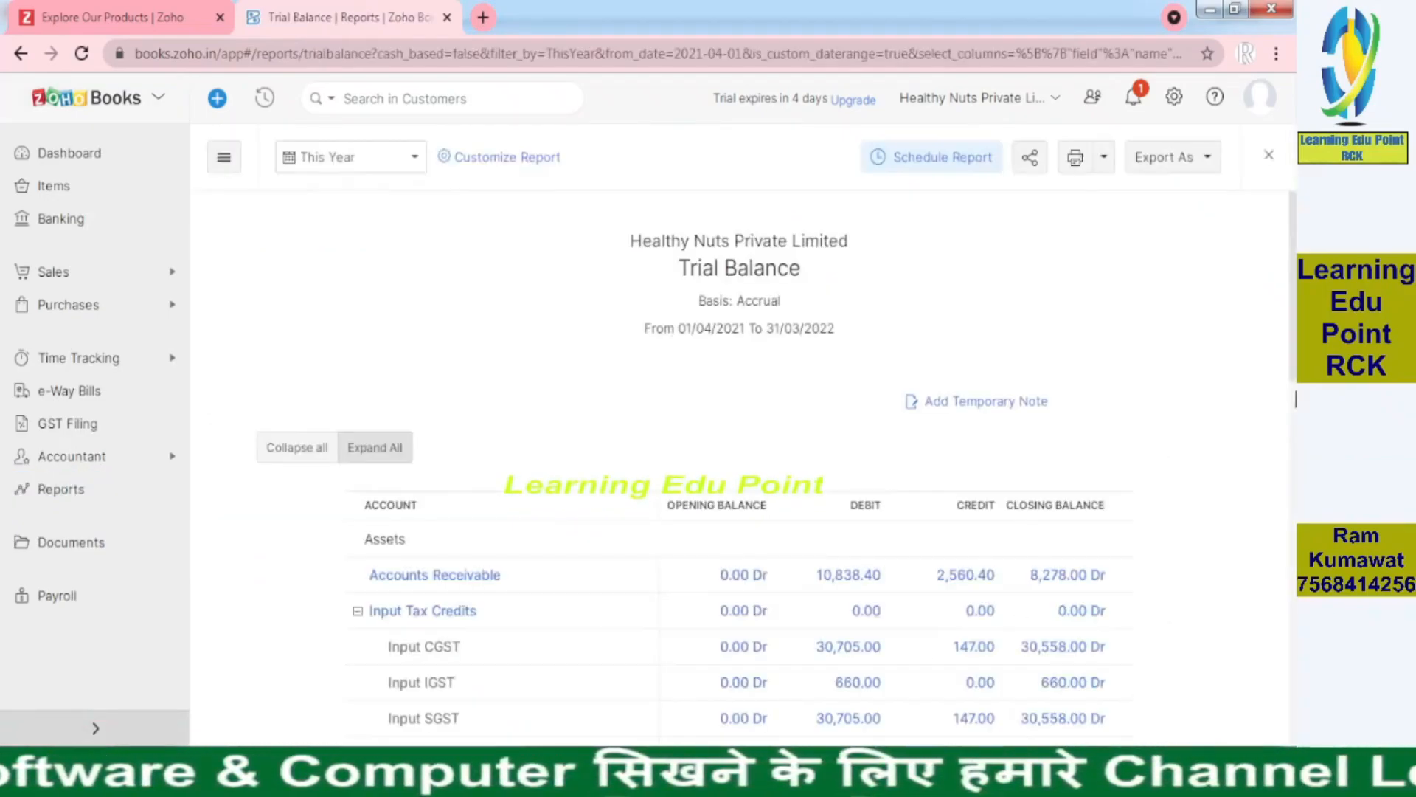
pyautogui.scroll(-8, 1055, 499)
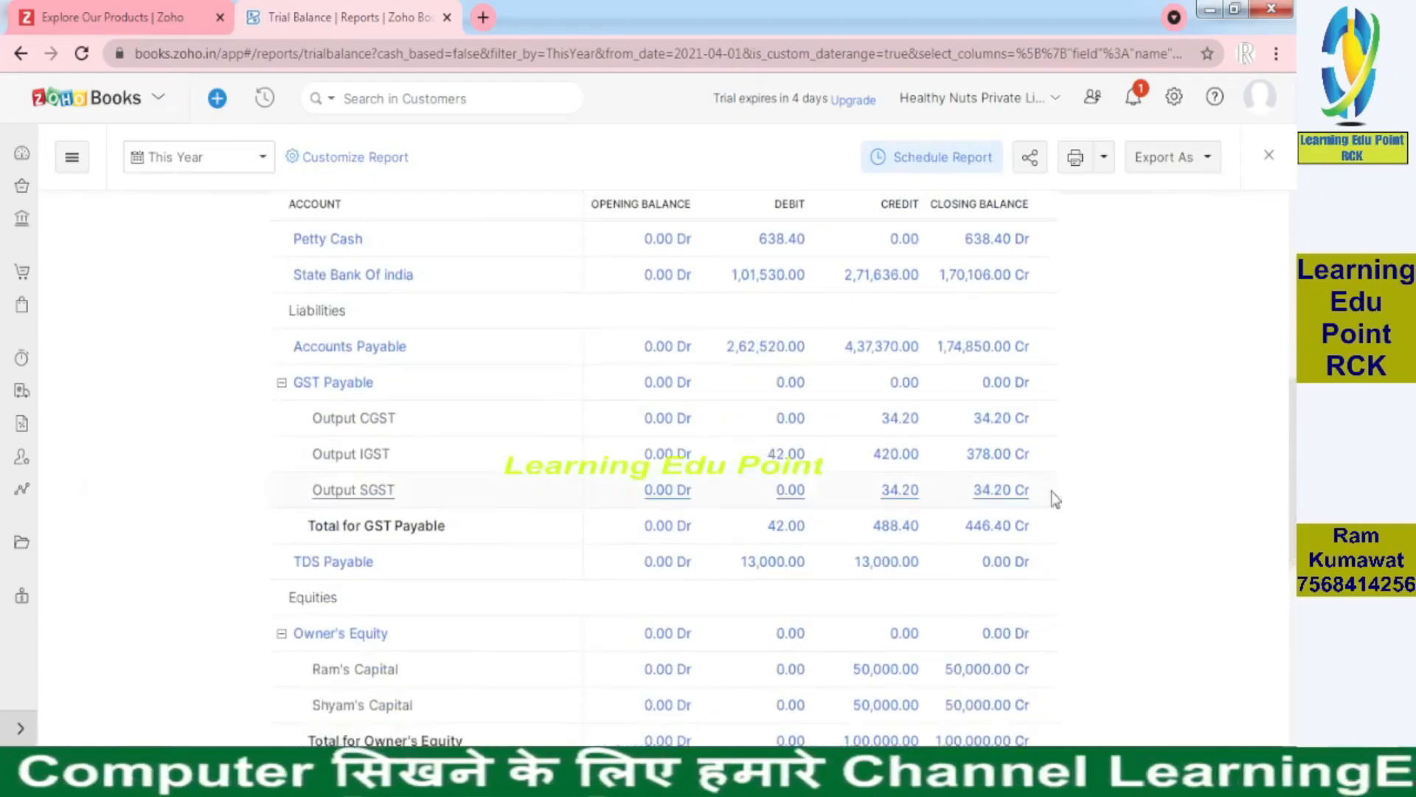
pyautogui.click(866, 570)
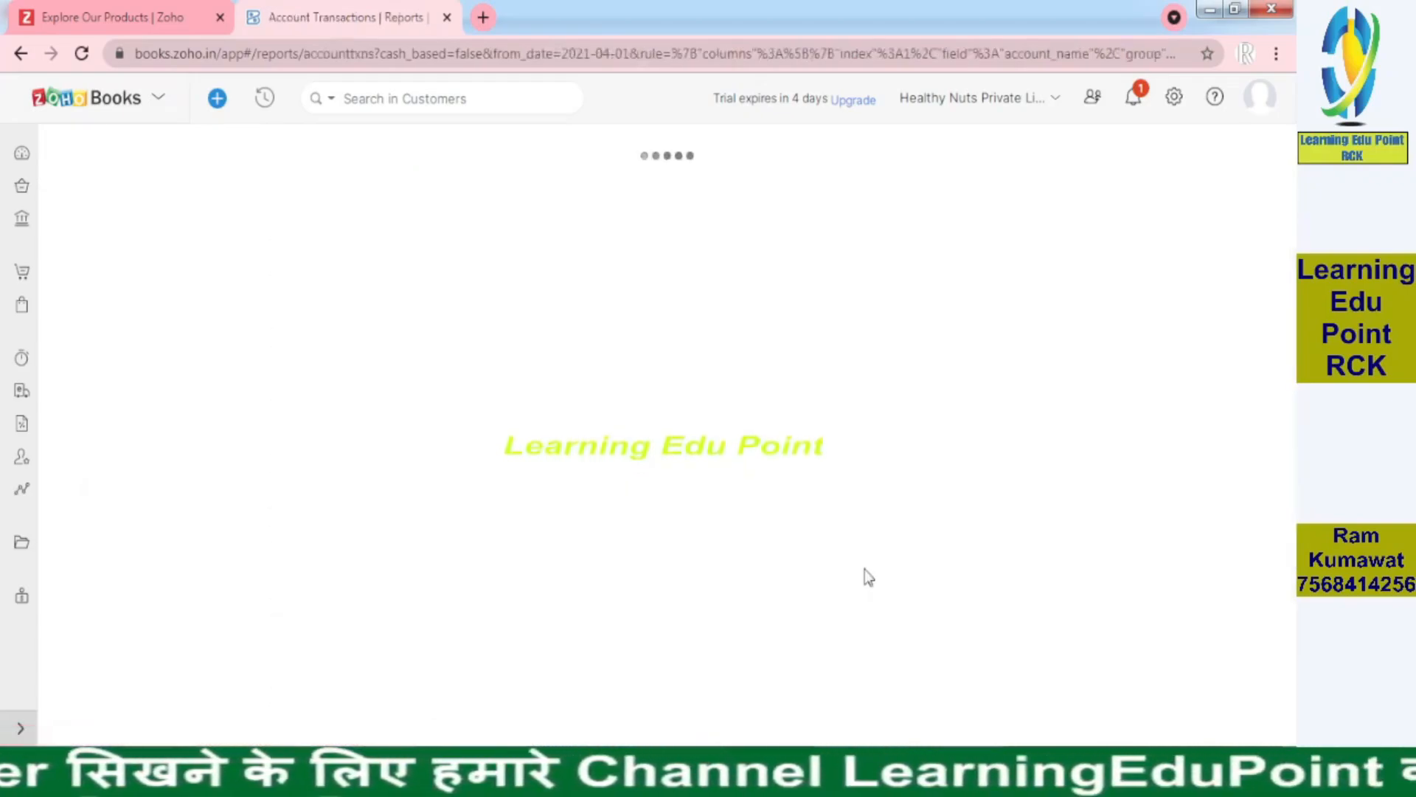
pyautogui.scroll(-2, 1296, 361)
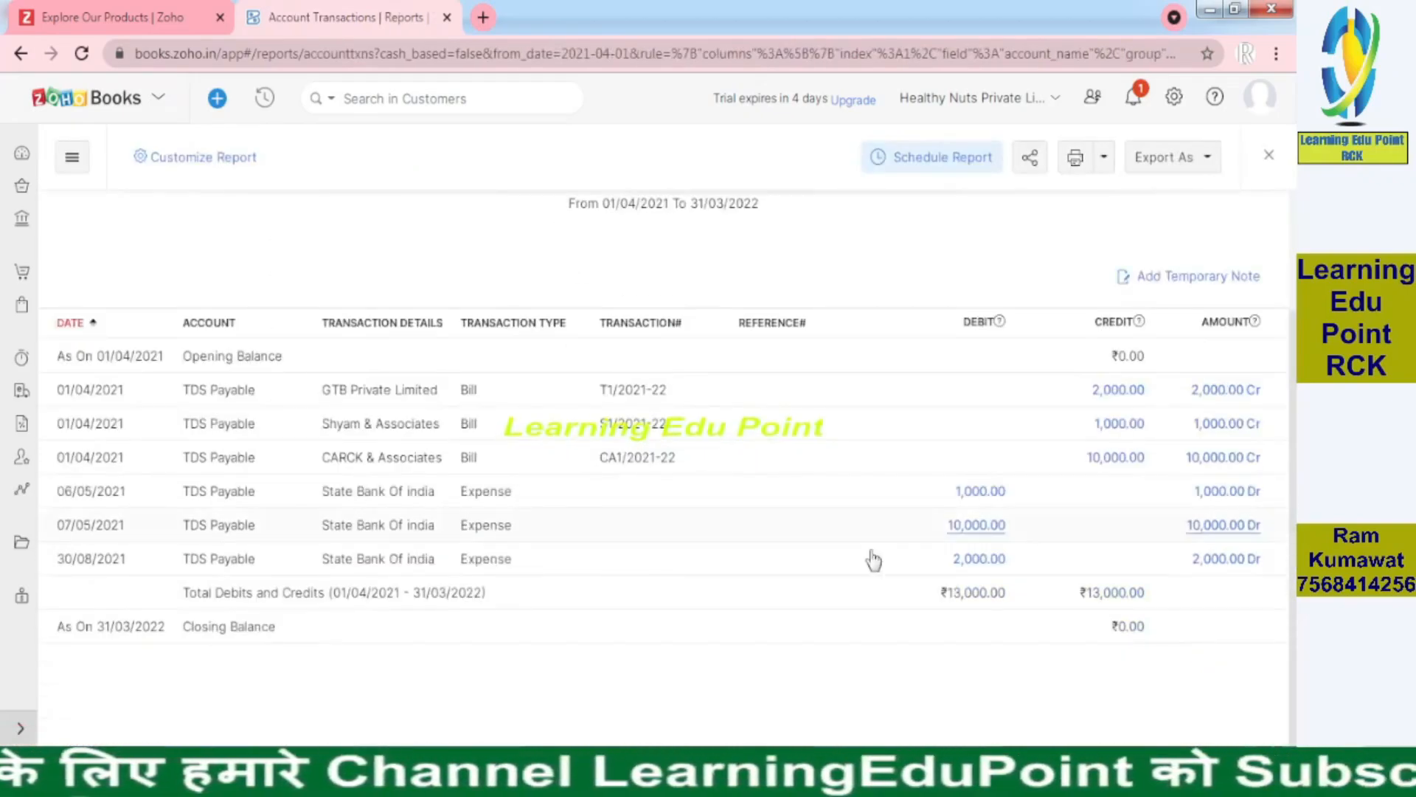